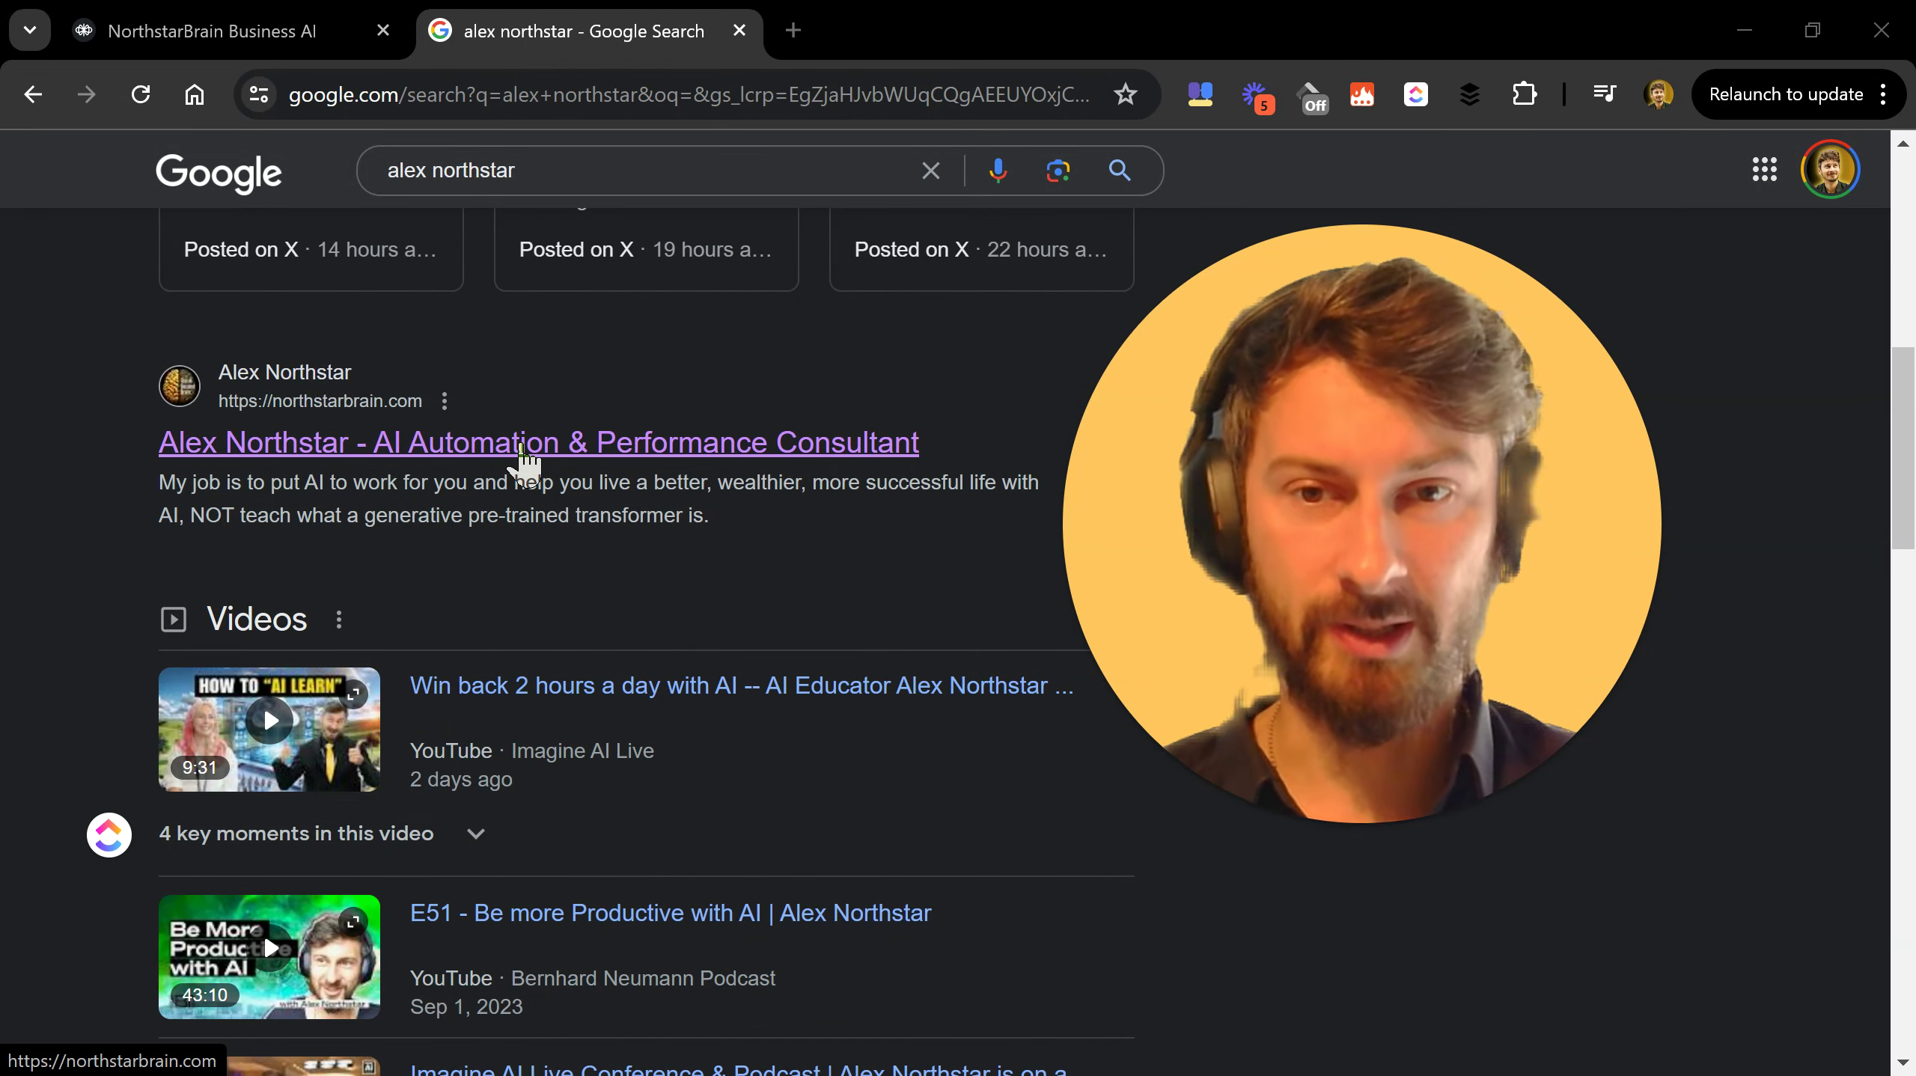
# Open the northstarbrain.com website from the search results.
pyautogui.click(526, 451)
pyautogui.moveTo(612, 482); pyautogui.dragTo(484, 487)
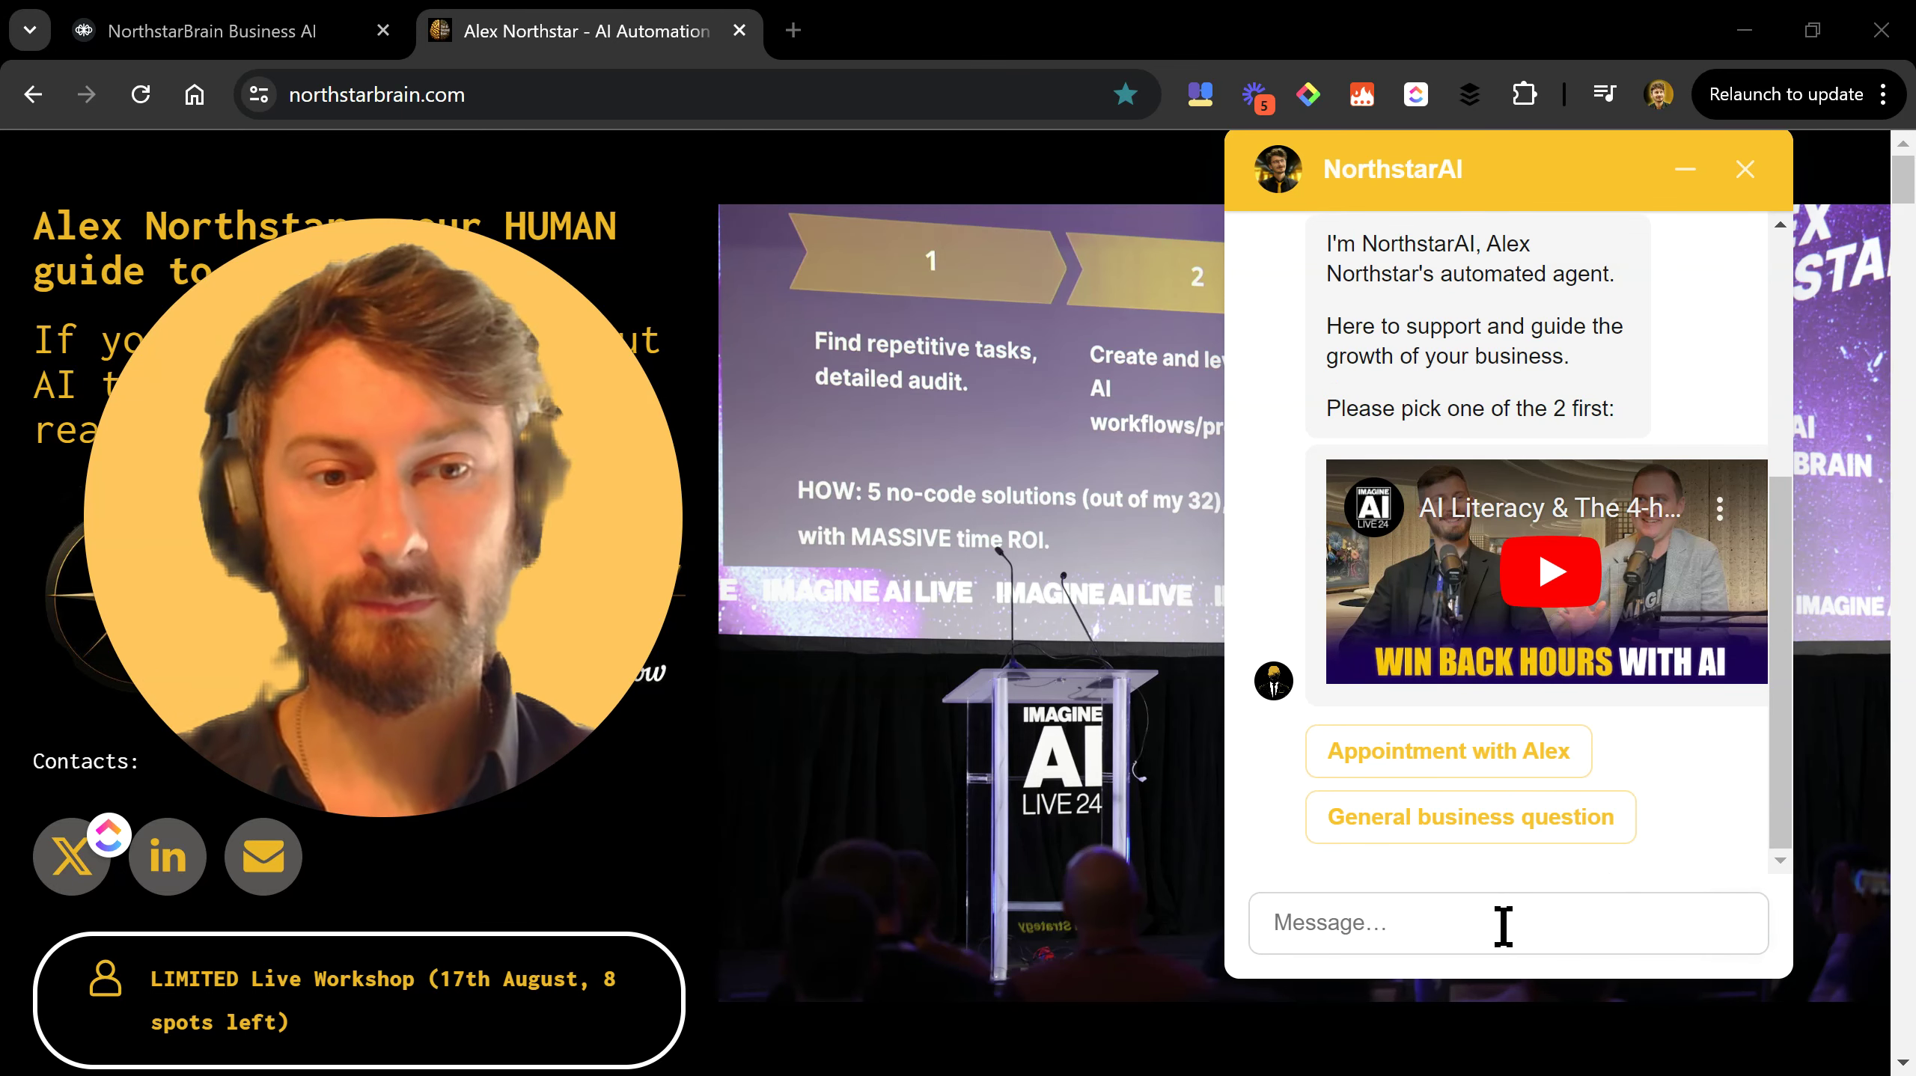
# Choose General business question and send "How can I scale to 10k per month? We sell industrial devices to small business owners.".
pyautogui.click(1492, 844)
pyautogui.click(1446, 915)
pyautogui.write('How can I scale to 10k per month? We sell industrial devices to small business owners.')
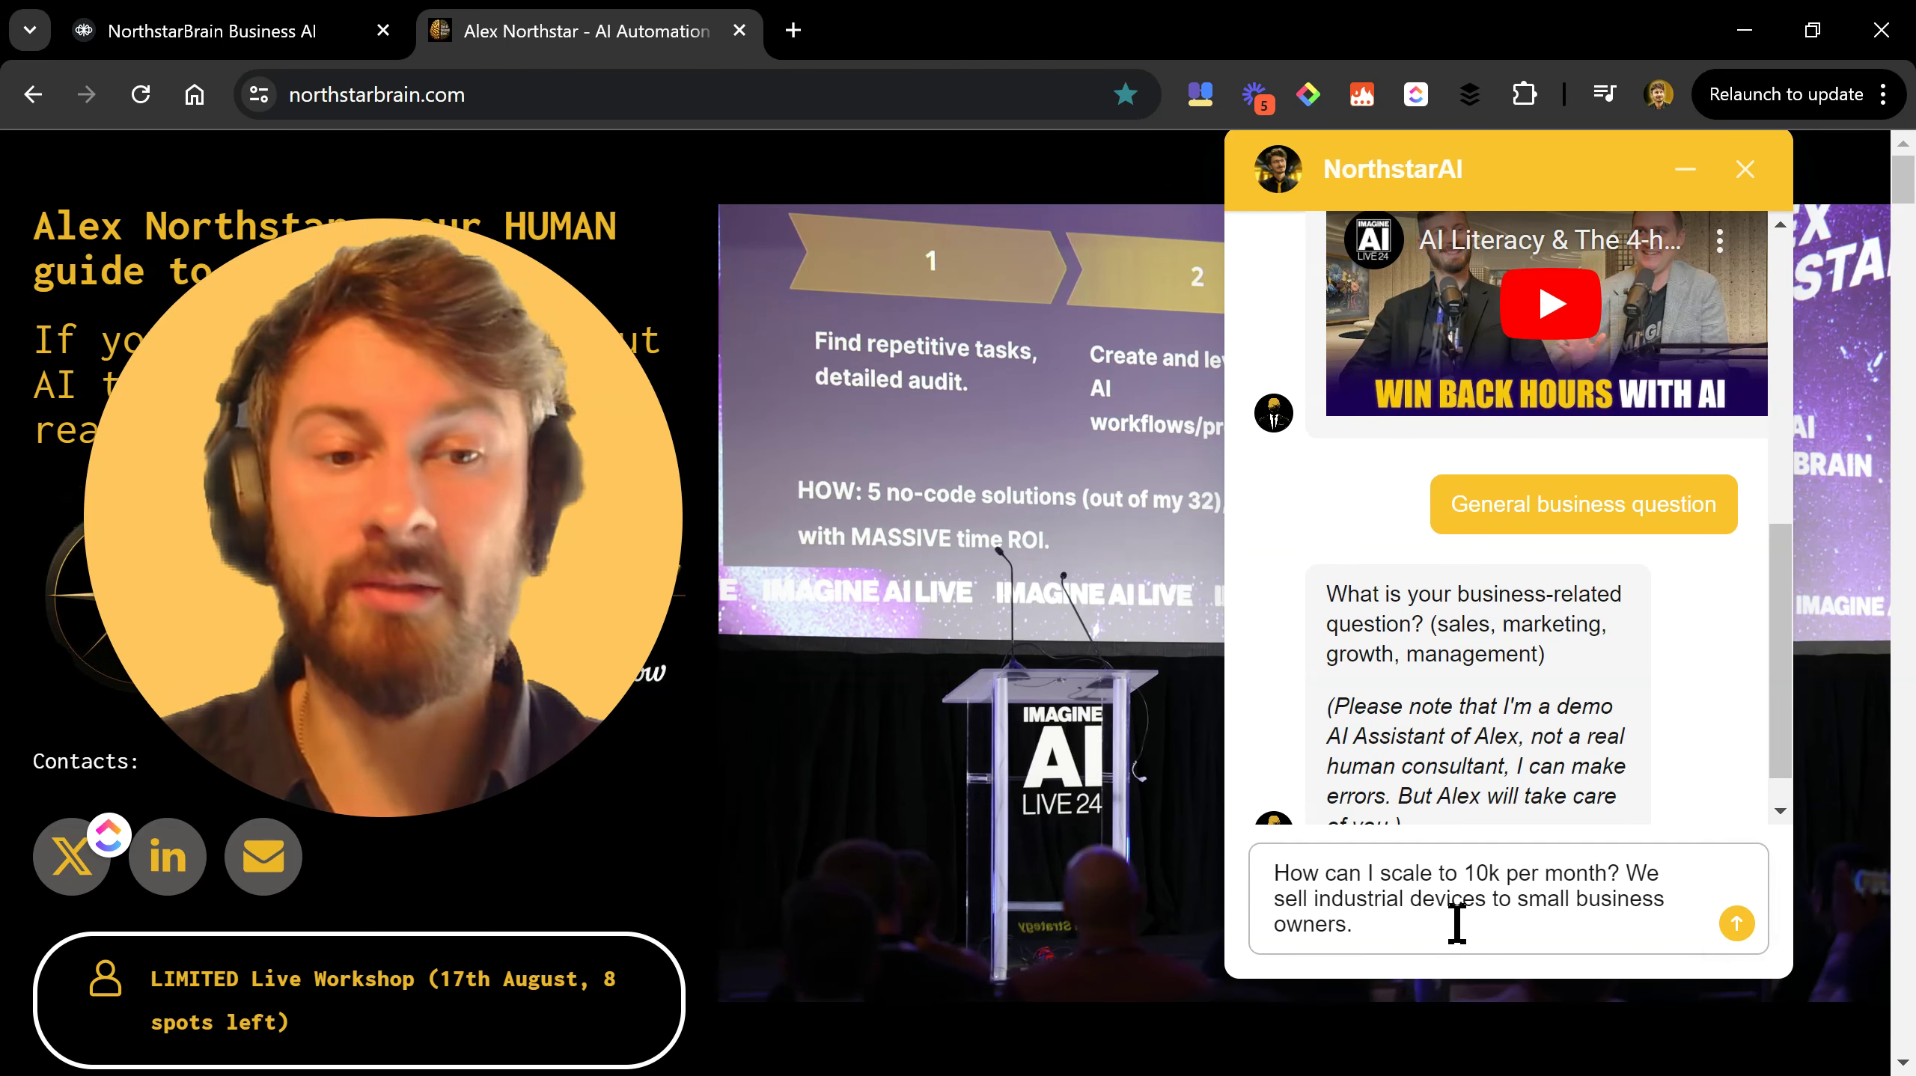
pyautogui.click(1736, 924)
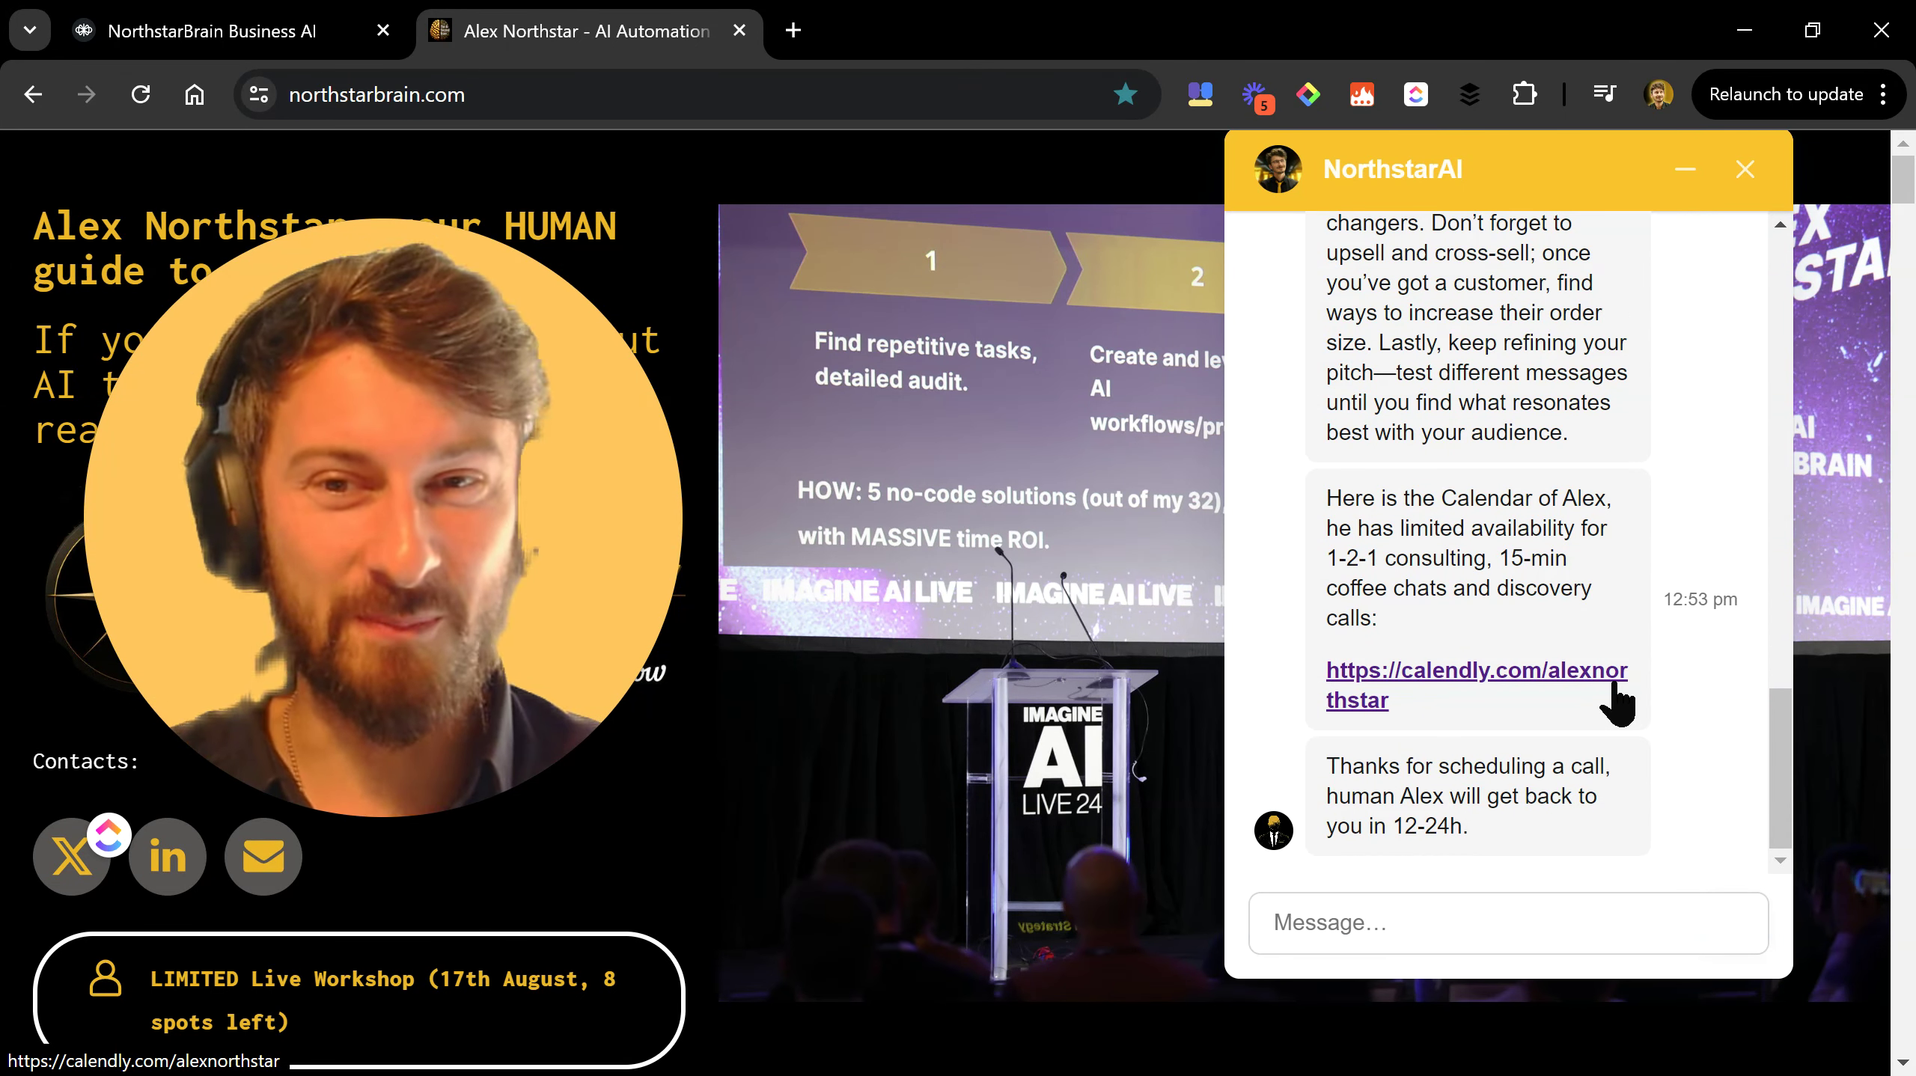
# Read through the chatbot's answer and open the Calendly booking link it offers.
pyautogui.scroll(2, 1583, 633)
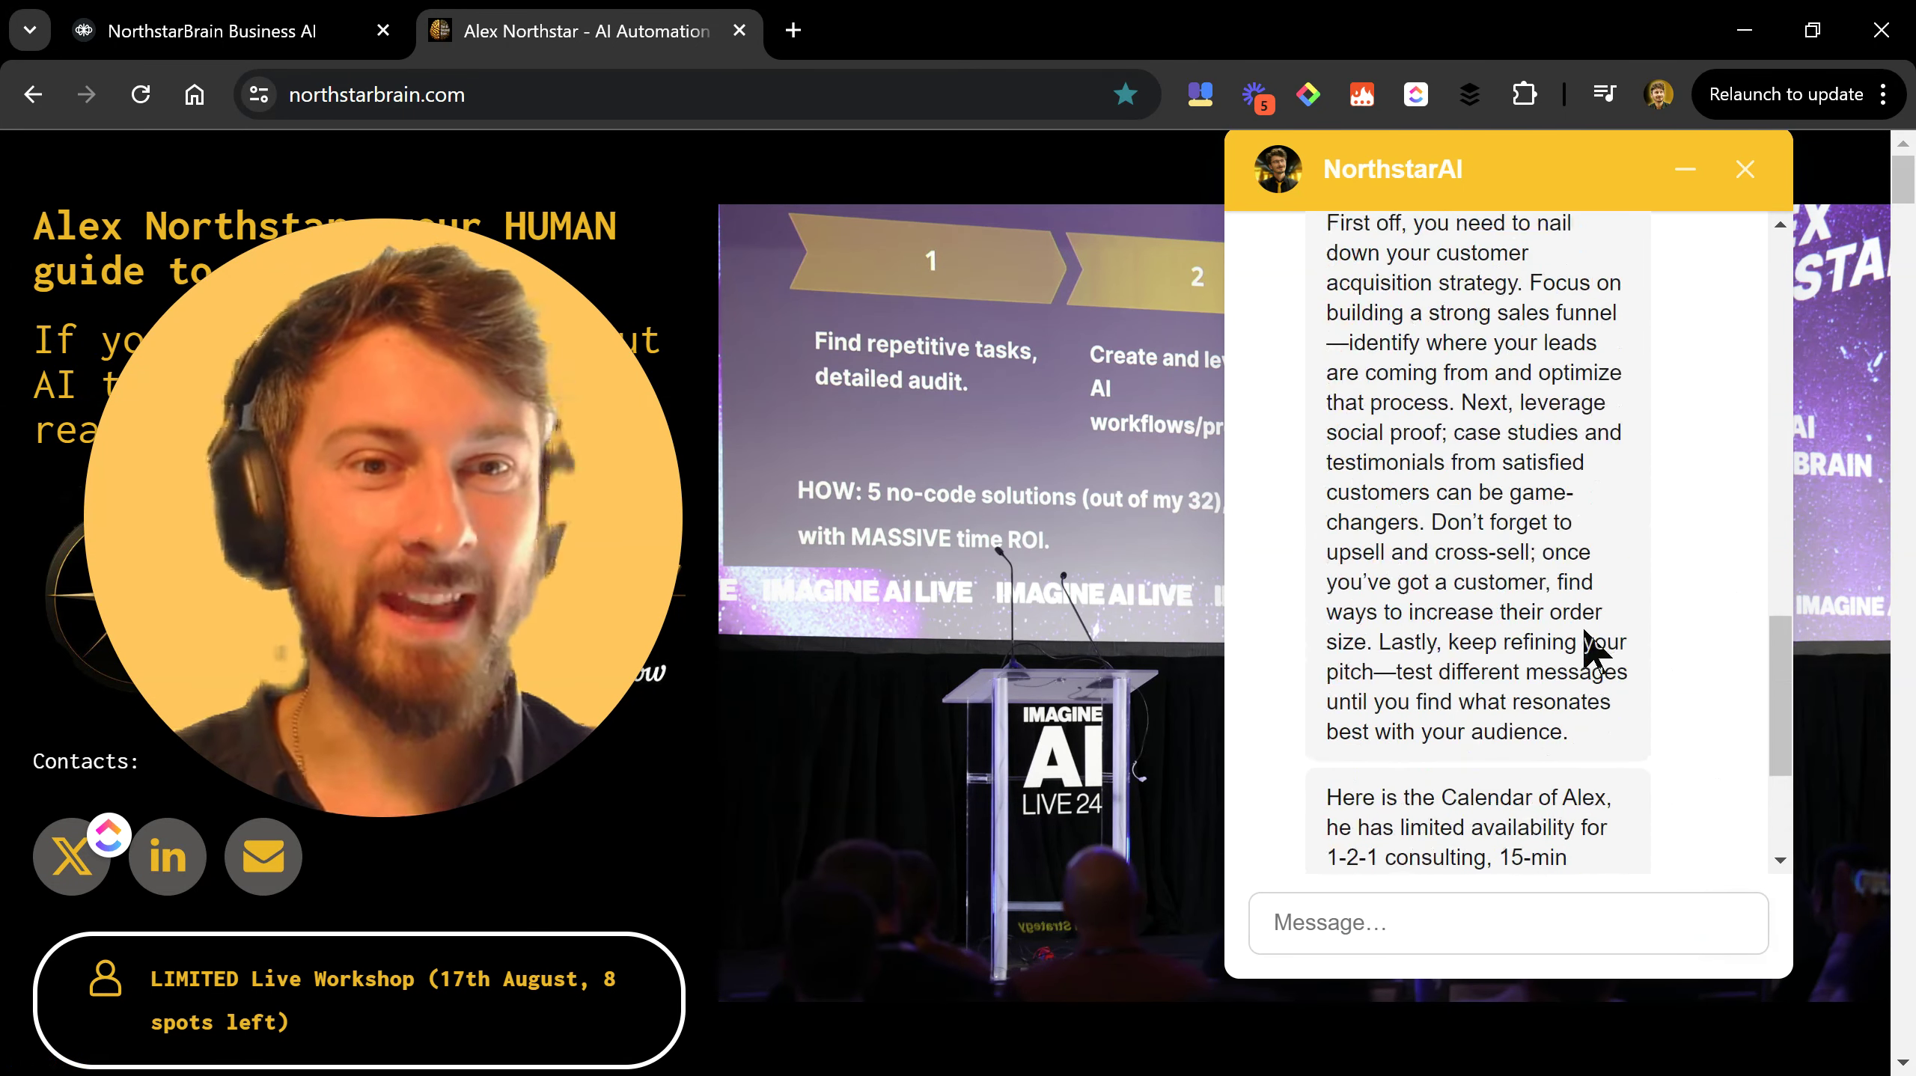
pyautogui.scroll(-2, 1583, 633)
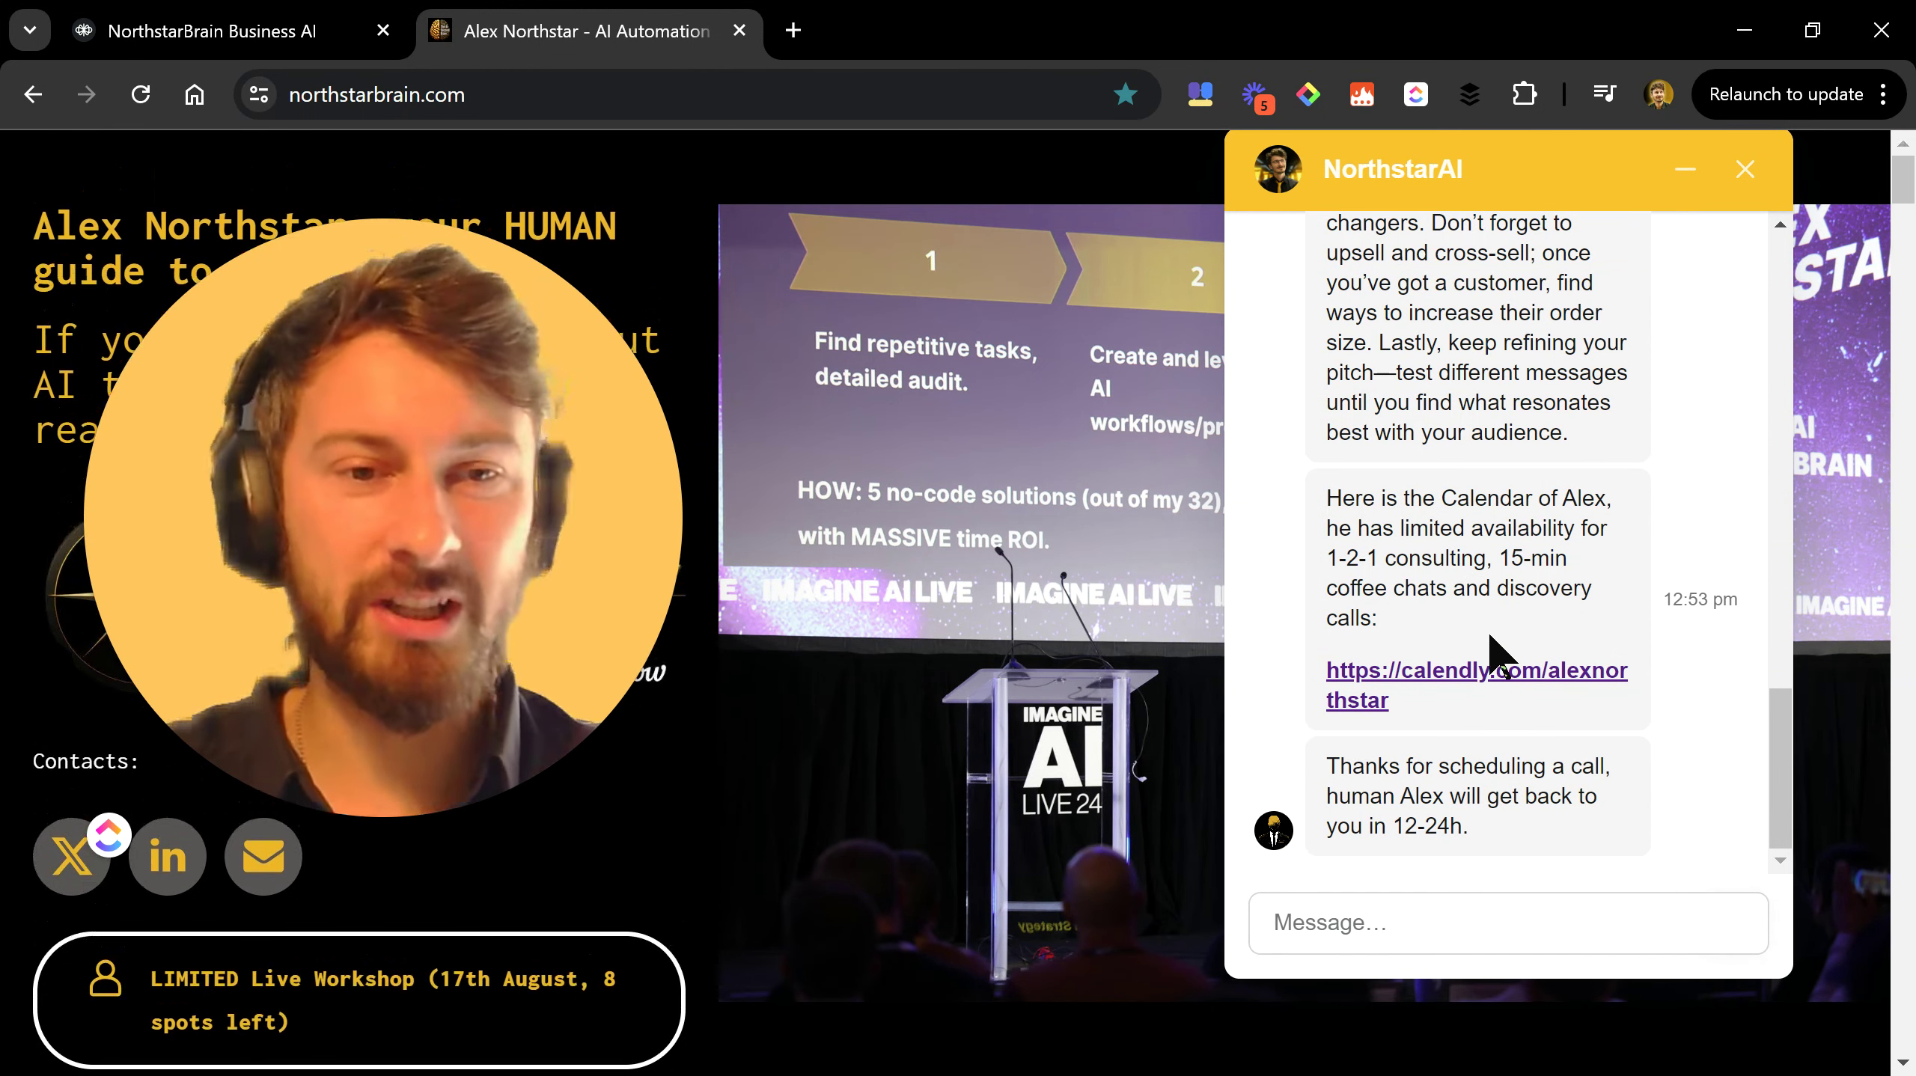
pyautogui.scroll(6, 1496, 644)
pyautogui.scroll(8, 1481, 656)
pyautogui.scroll(-6, 1481, 648)
pyautogui.scroll(-10, 1493, 584)
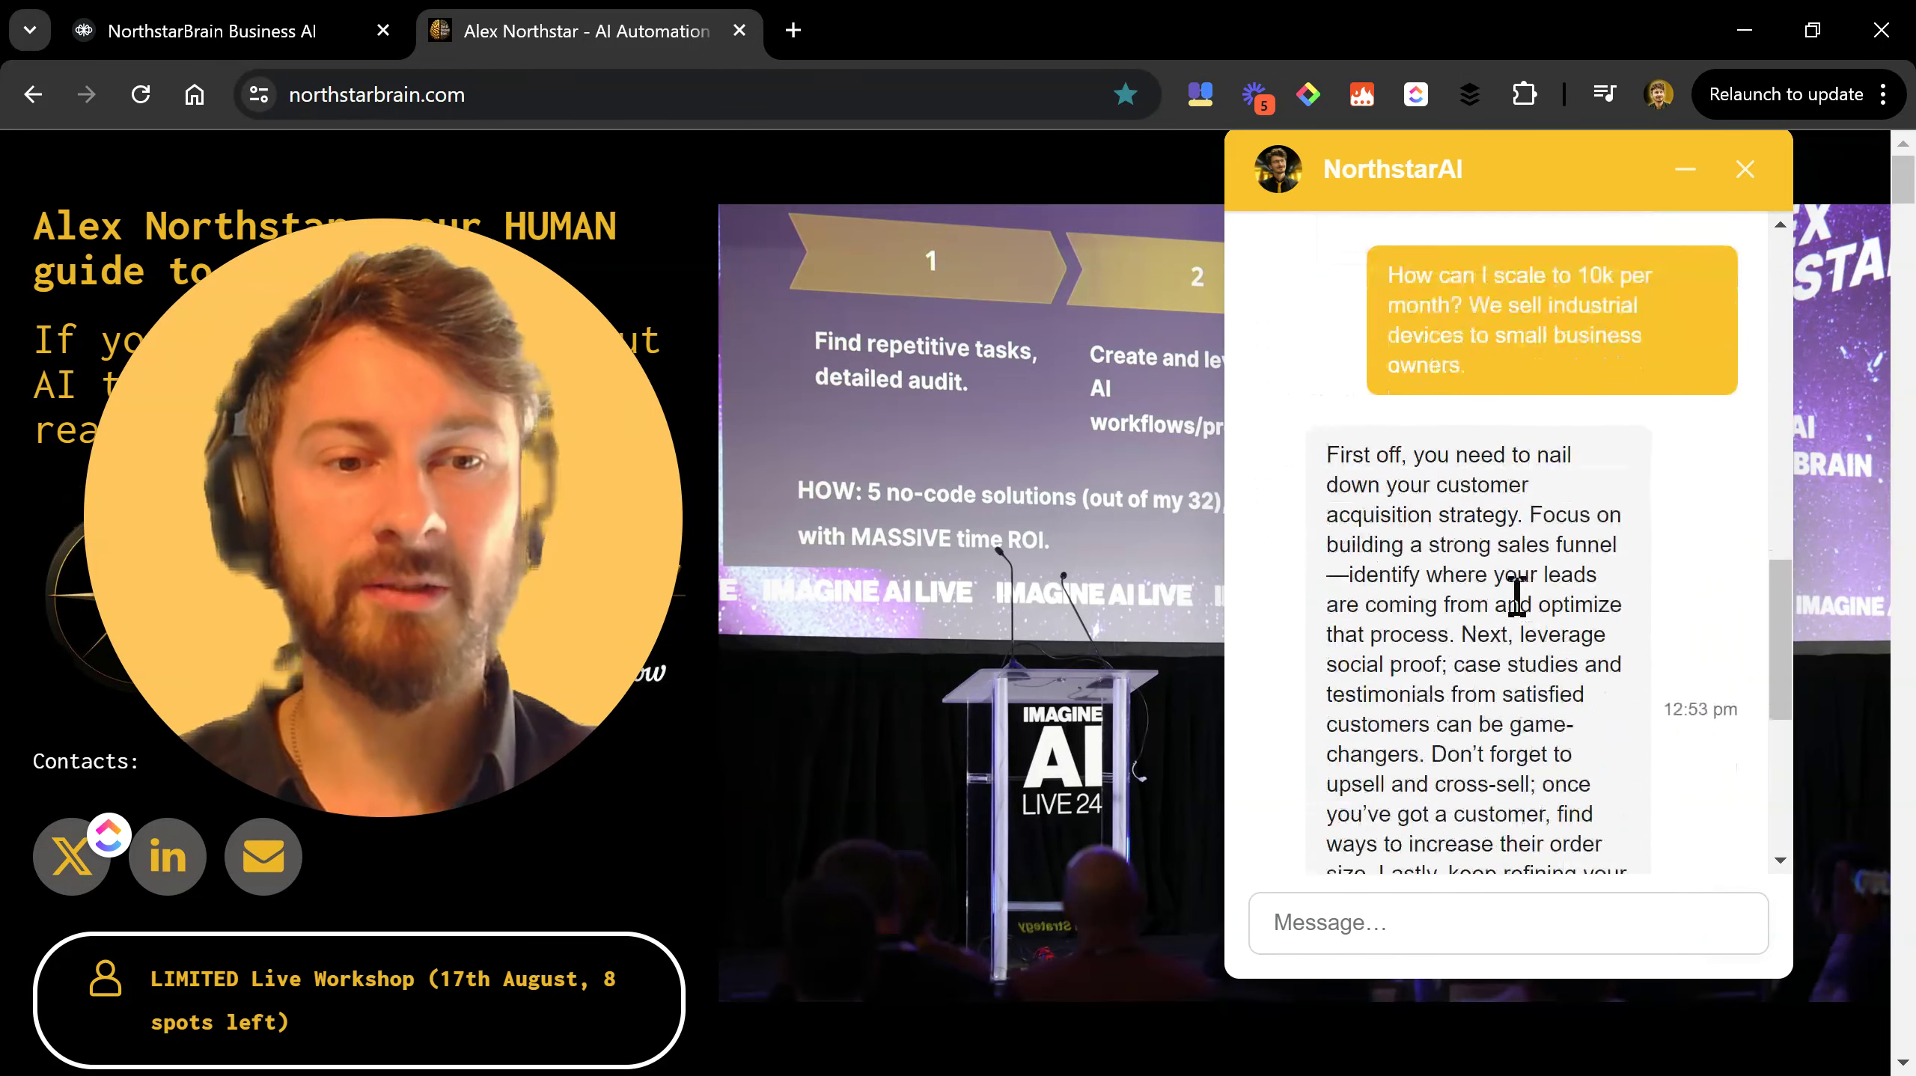
pyautogui.click(1455, 679)
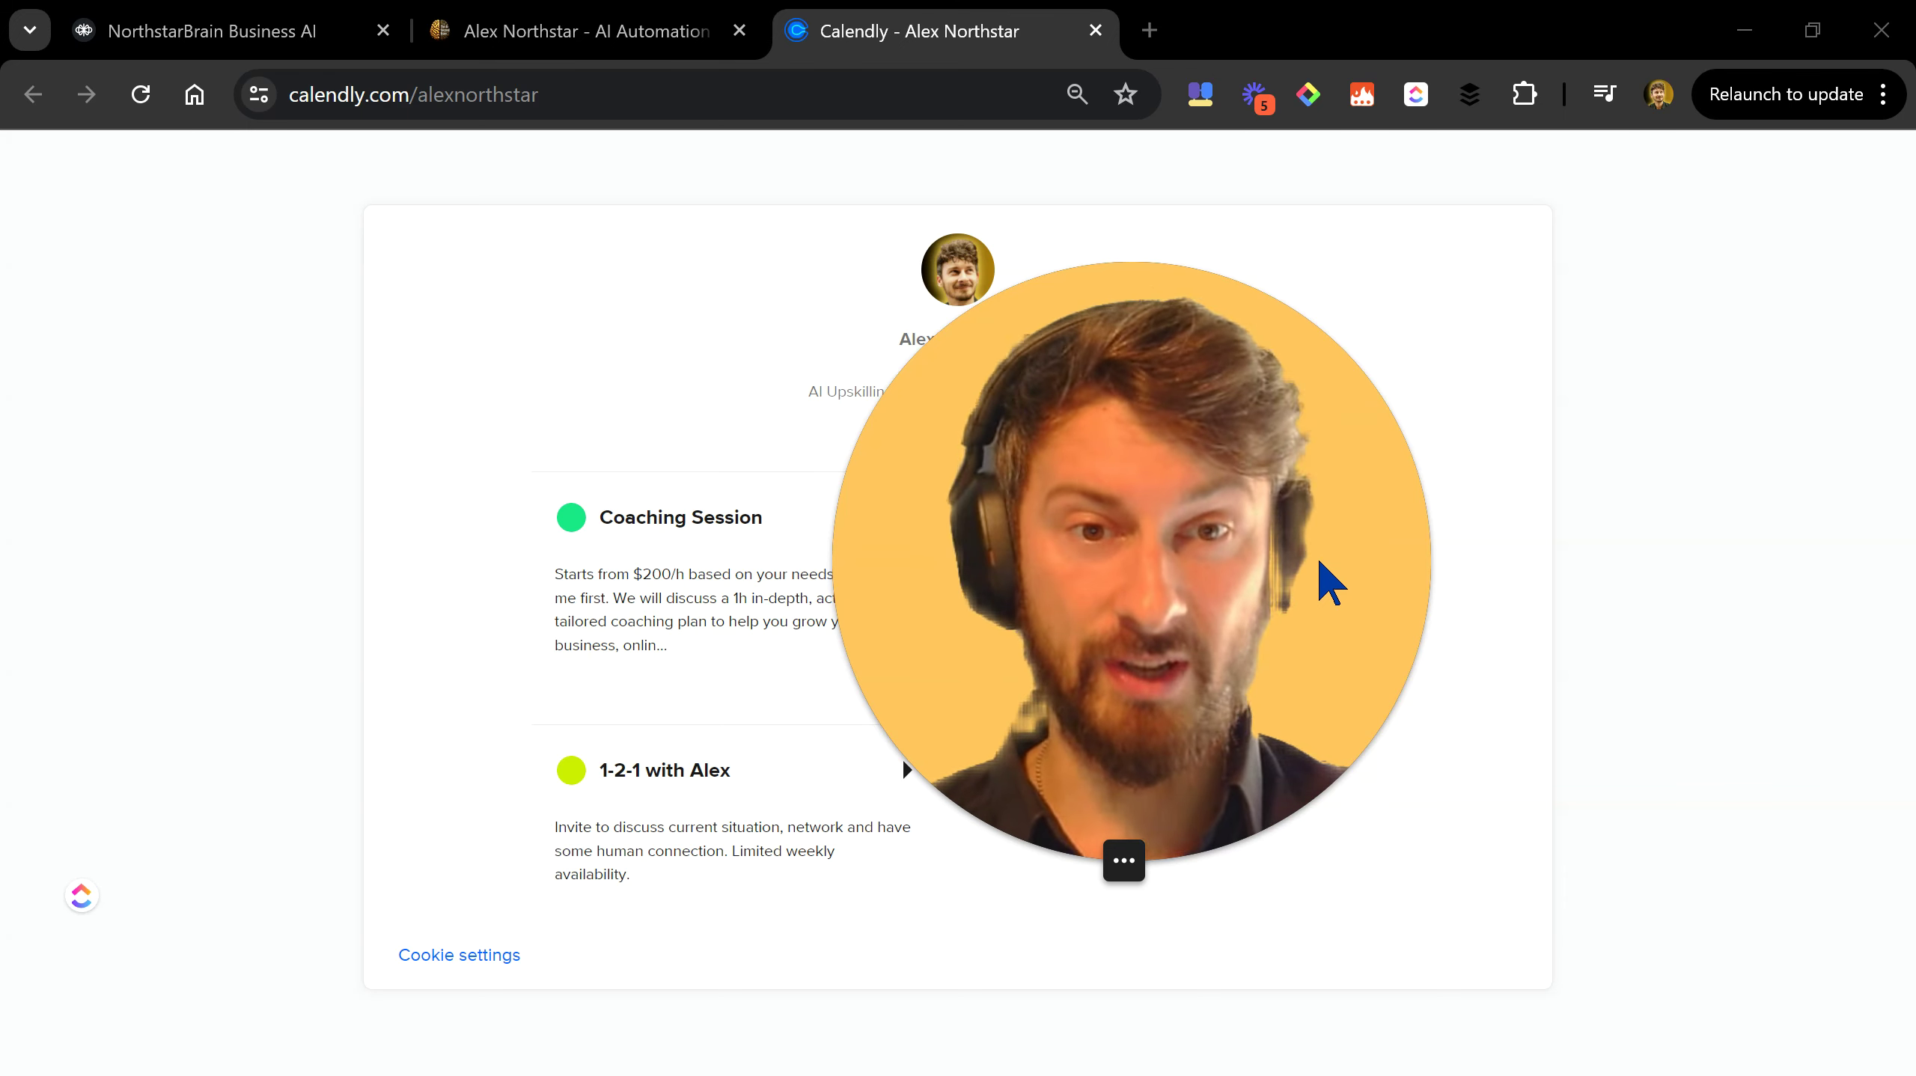
# Return to the northstarbrain.com page and review its offer links and the chatbot conversation back to its greeting.
pyautogui.click(573, 30)
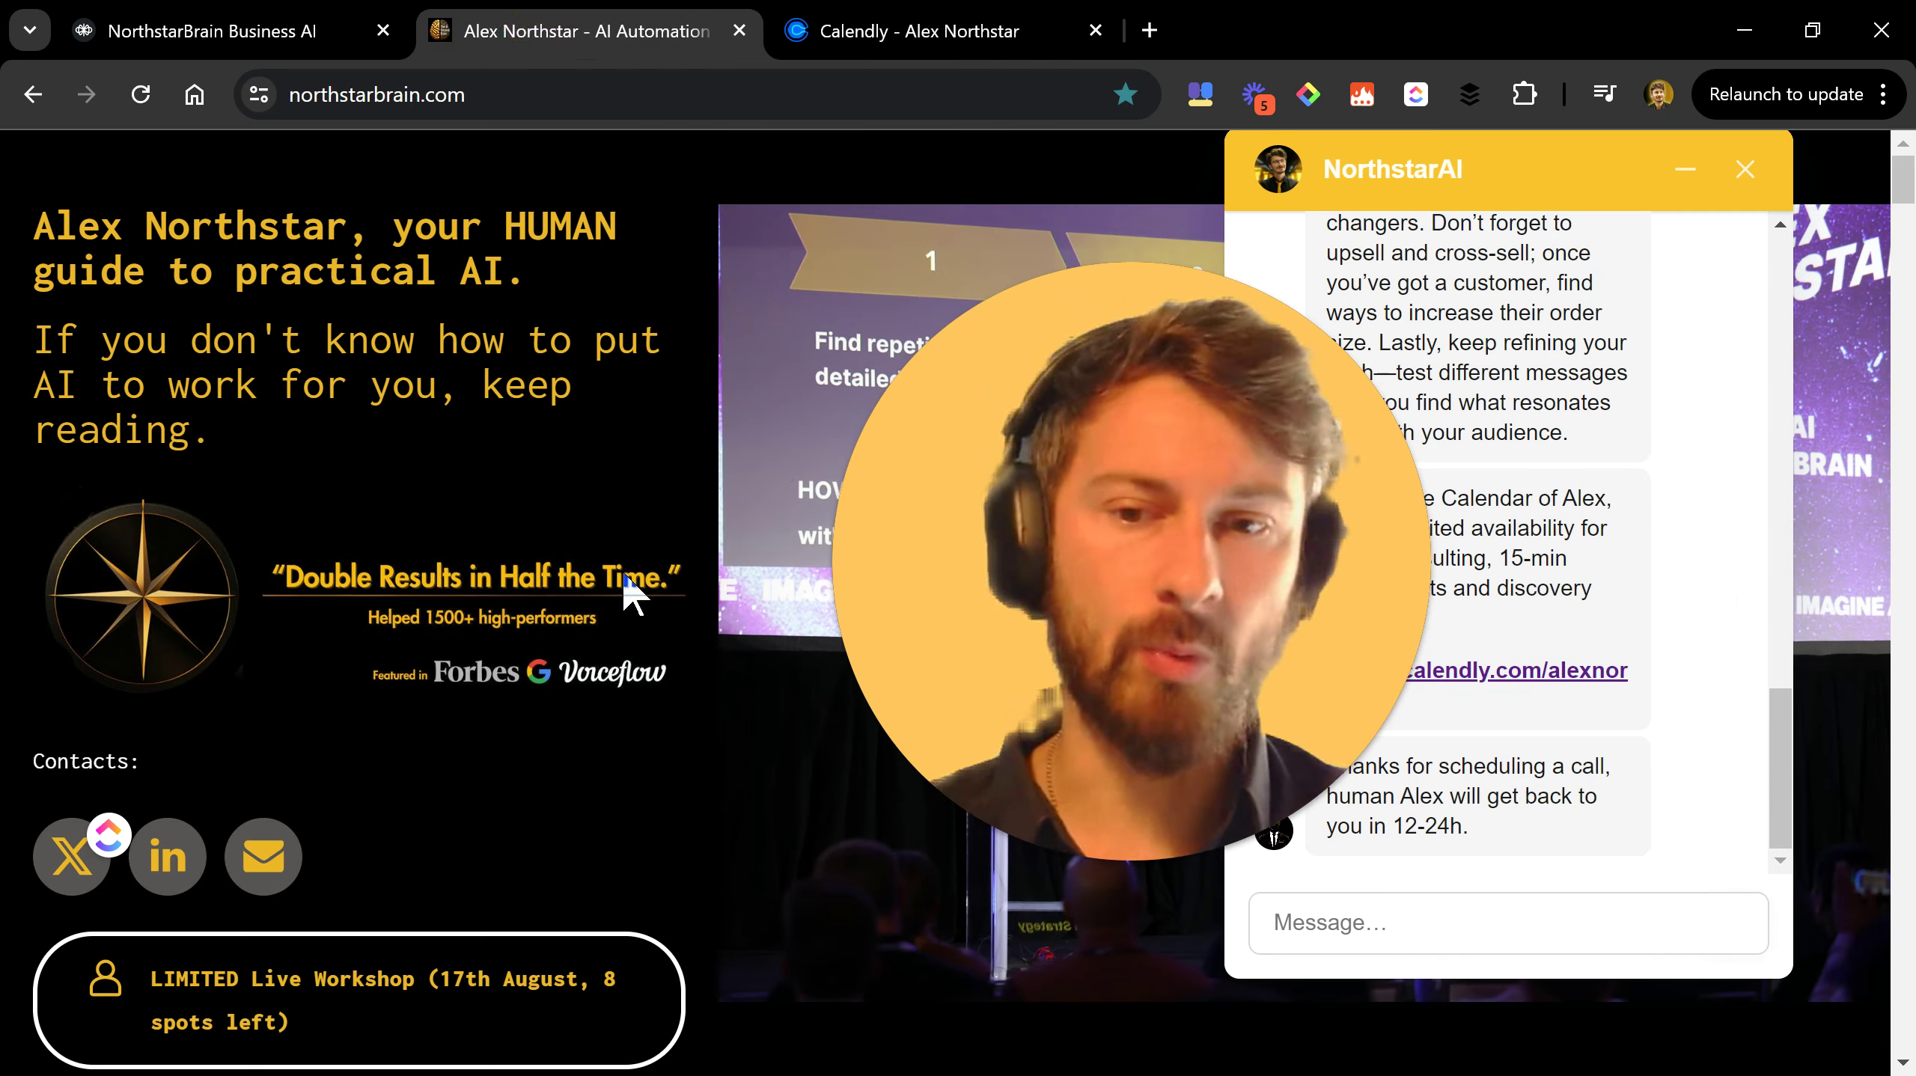
pyautogui.scroll(-6, 513, 554)
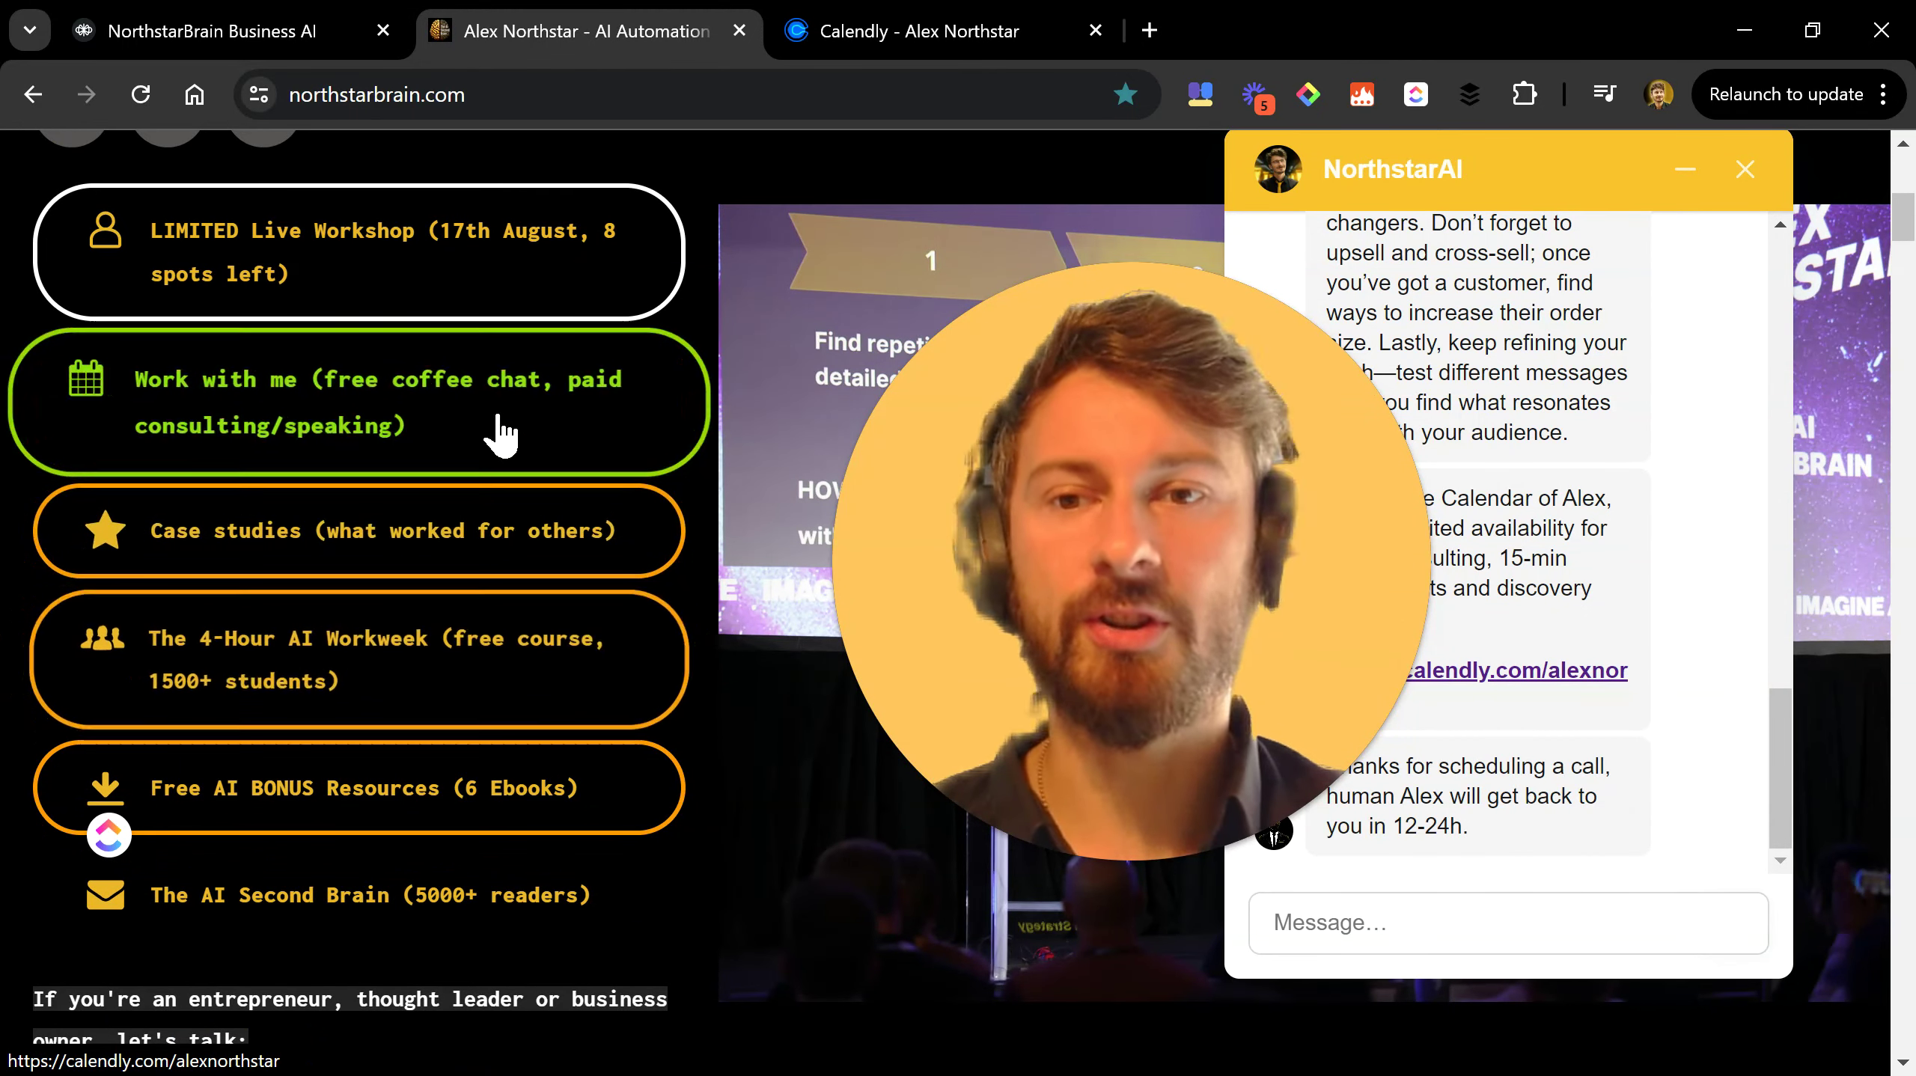
pyautogui.moveTo(1198, 561); pyautogui.dragTo(452, 542)
pyautogui.scroll(8, 1382, 645)
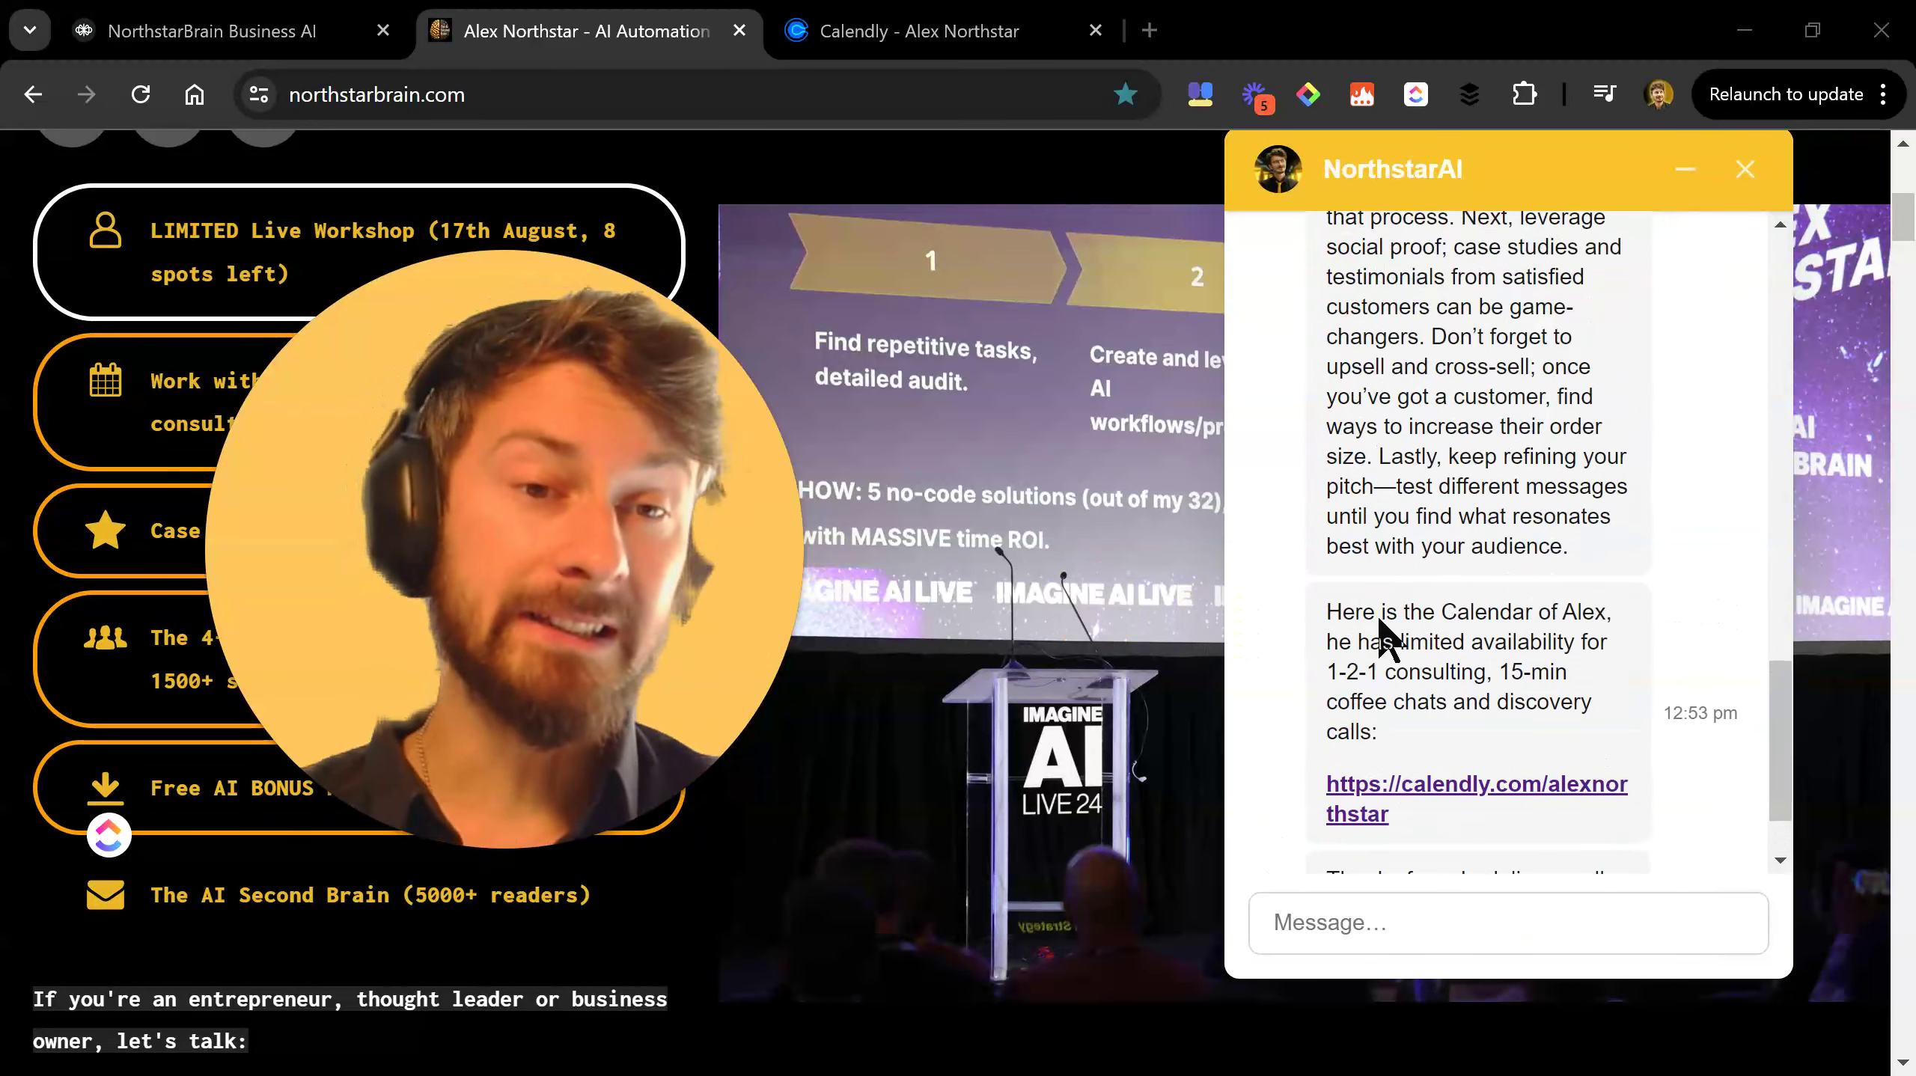
pyautogui.scroll(15, 1382, 633)
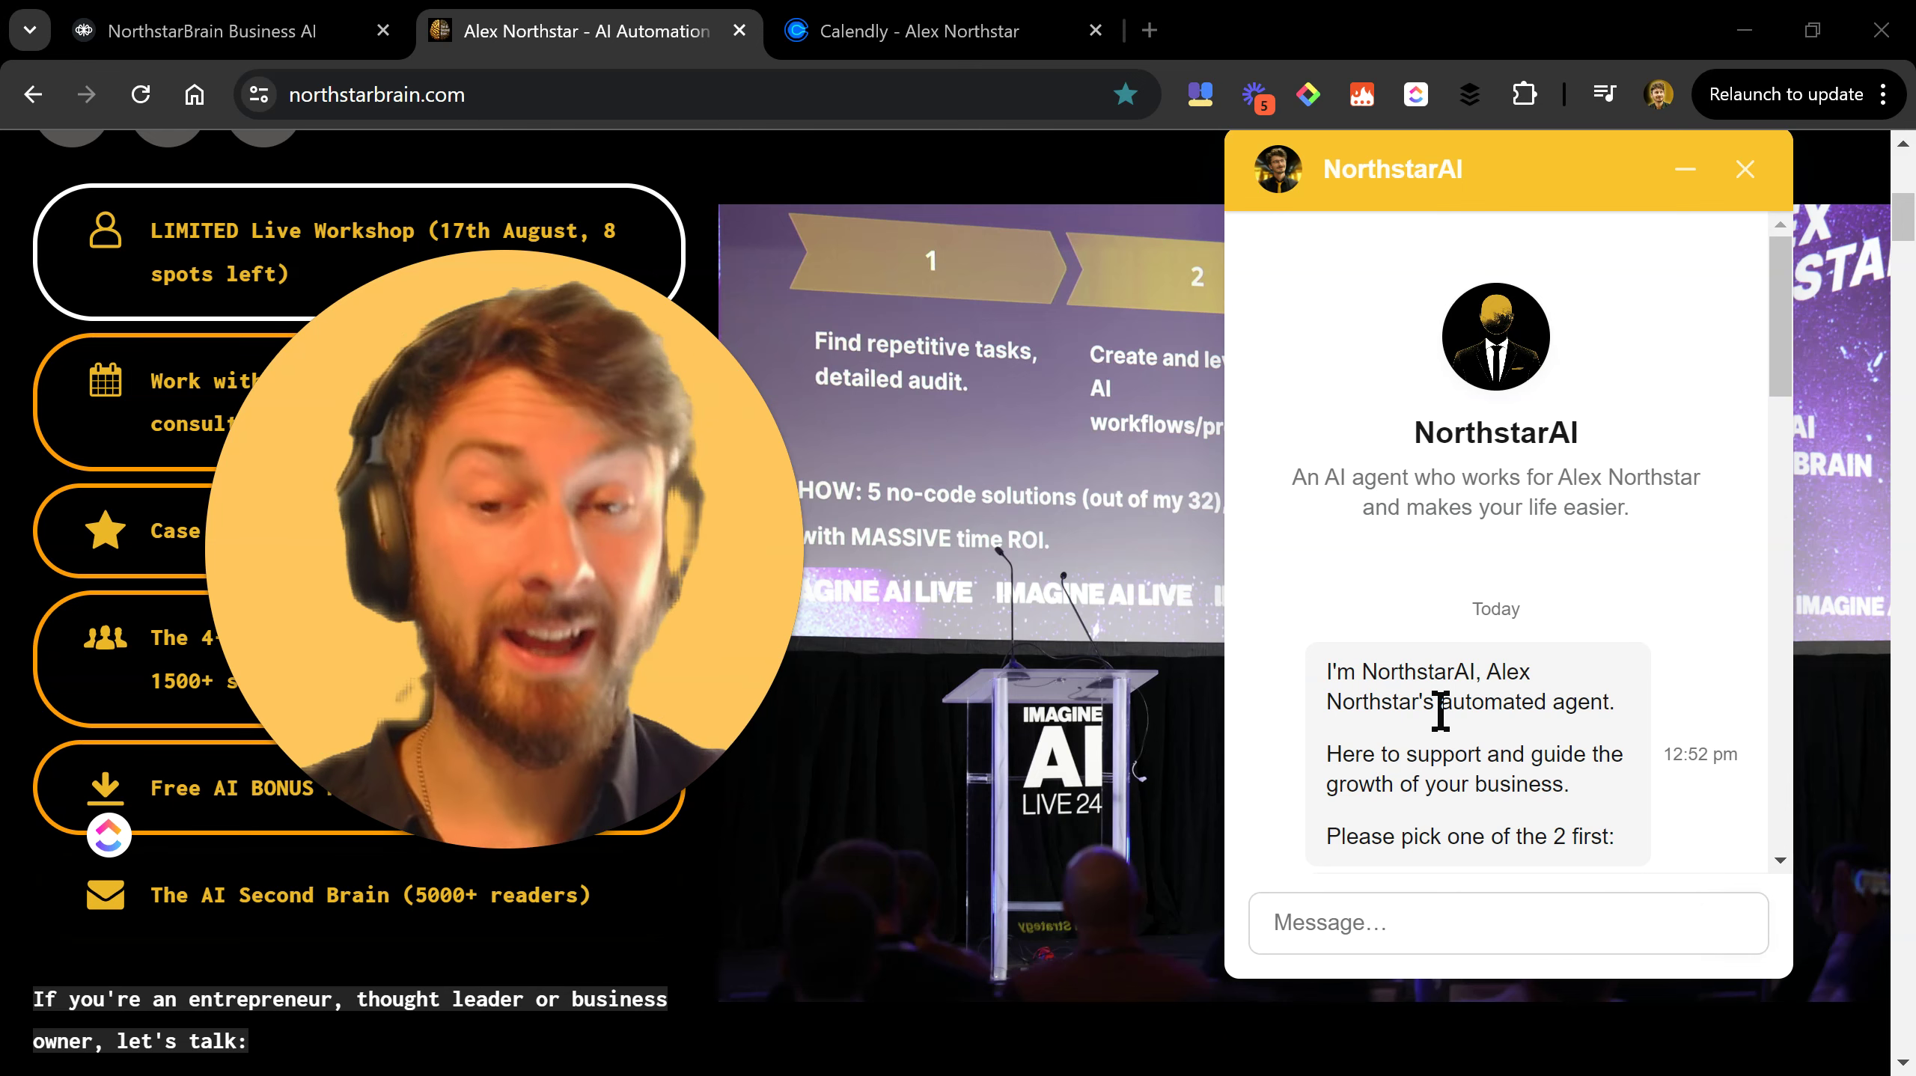
pyautogui.moveTo(712, 595)
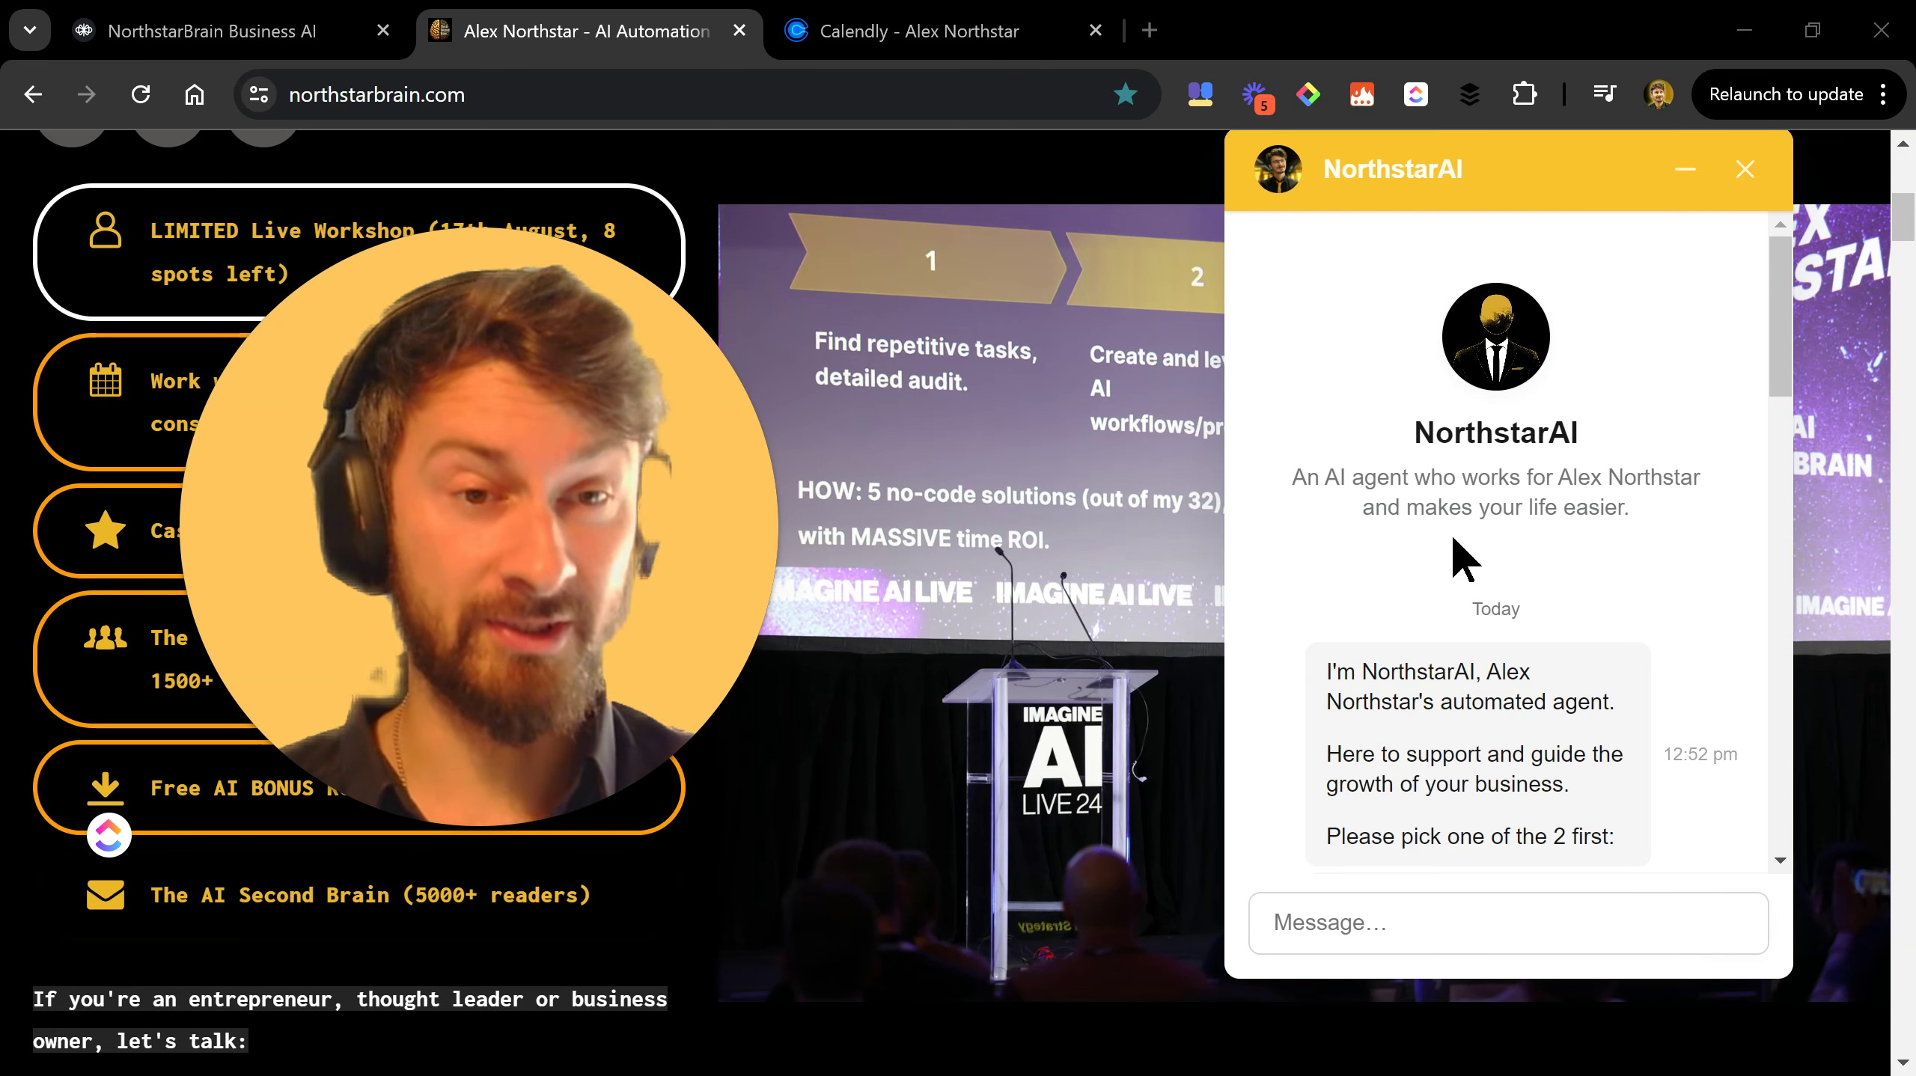
pyautogui.scroll(-2, 1476, 528)
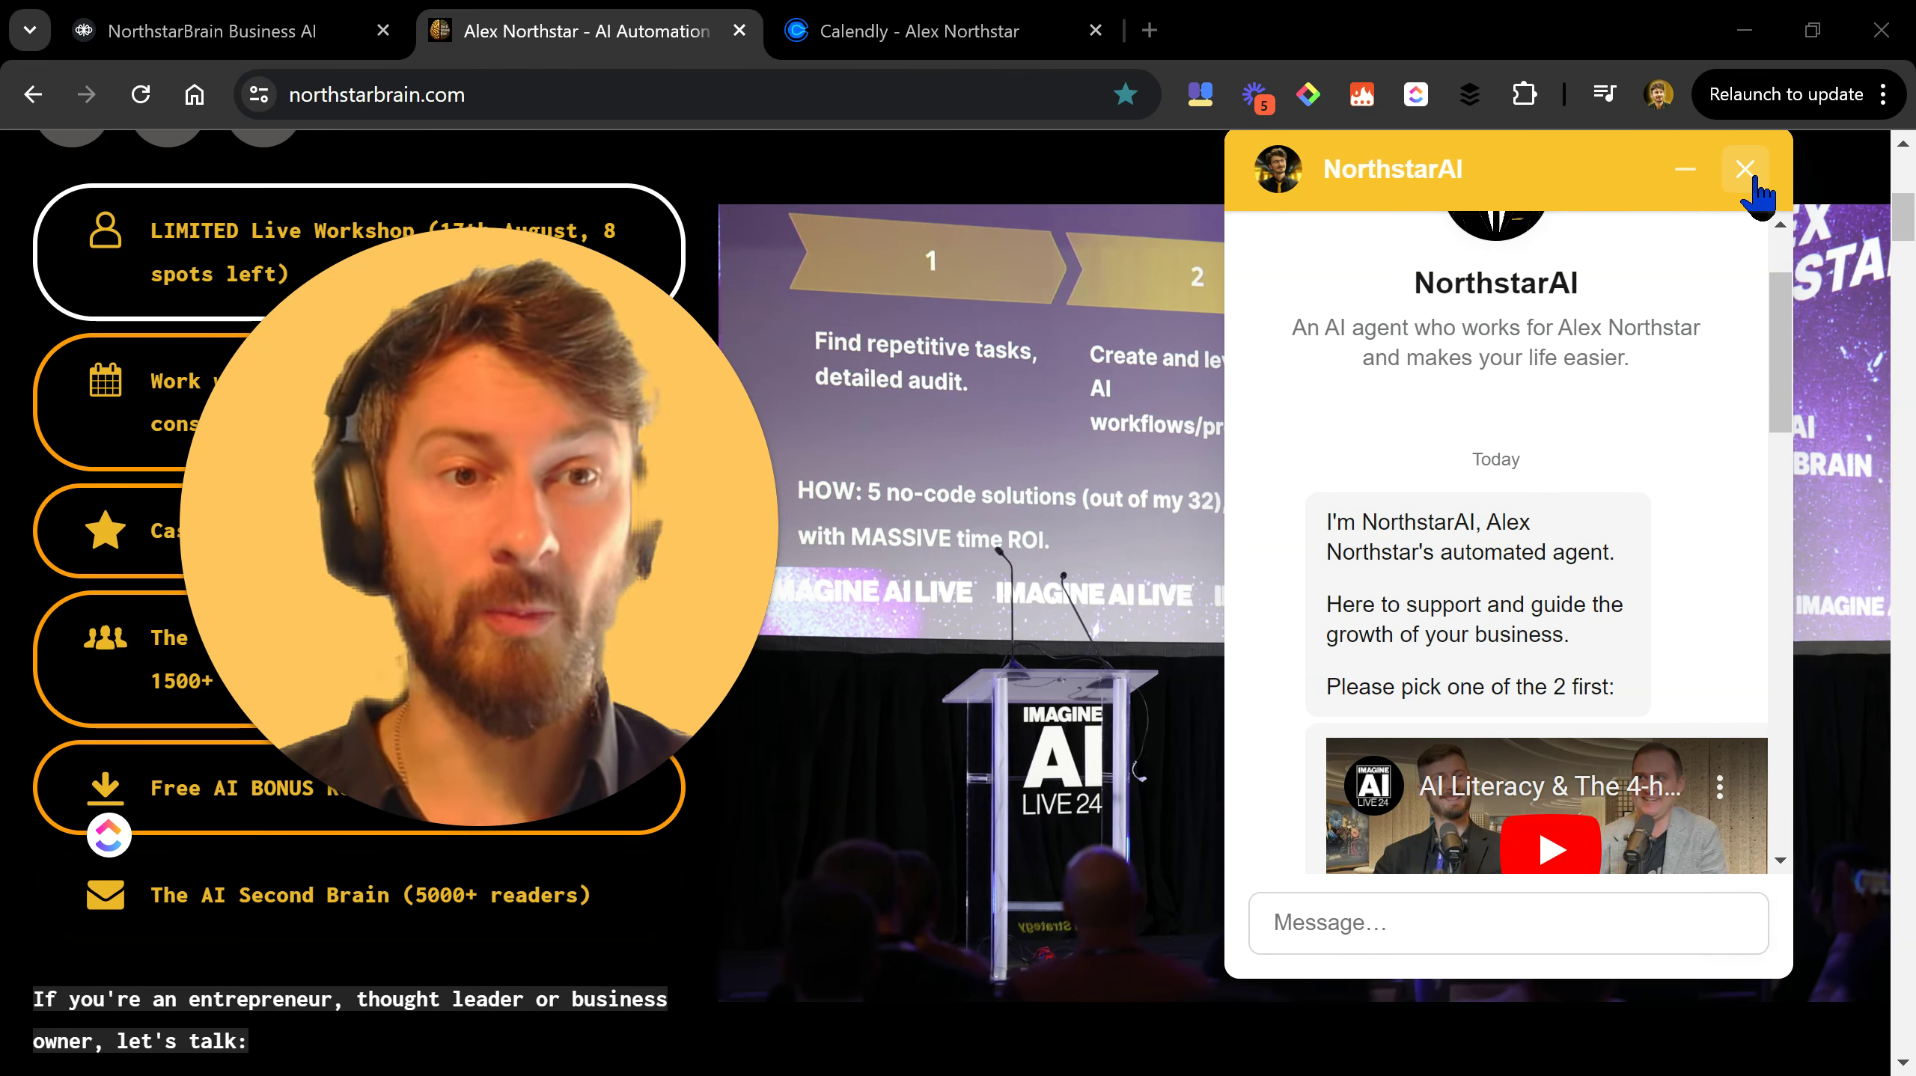
# End the NorthstarAI chat, reopen the chat widget and look over the closed conversation.
pyautogui.click(1743, 172)
pyautogui.click(1509, 860)
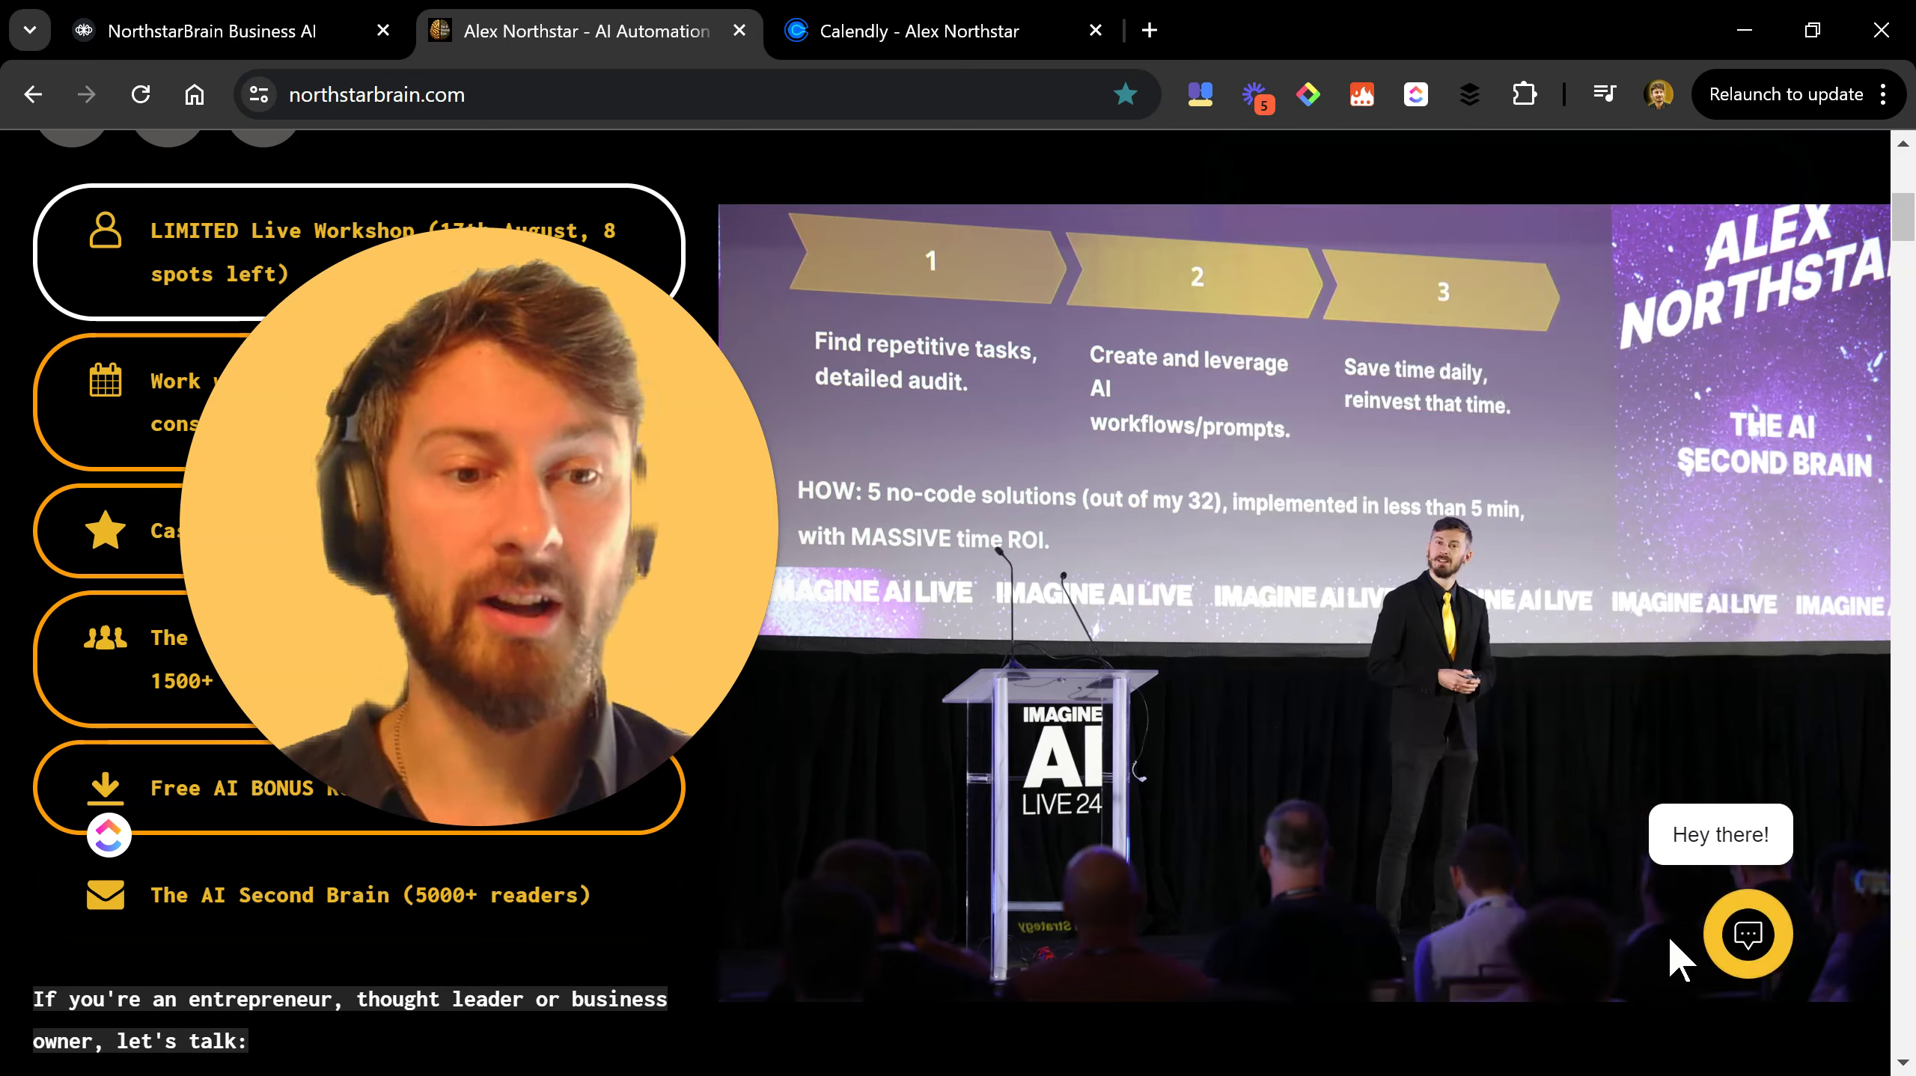
pyautogui.click(1745, 939)
pyautogui.scroll(-4, 1590, 596)
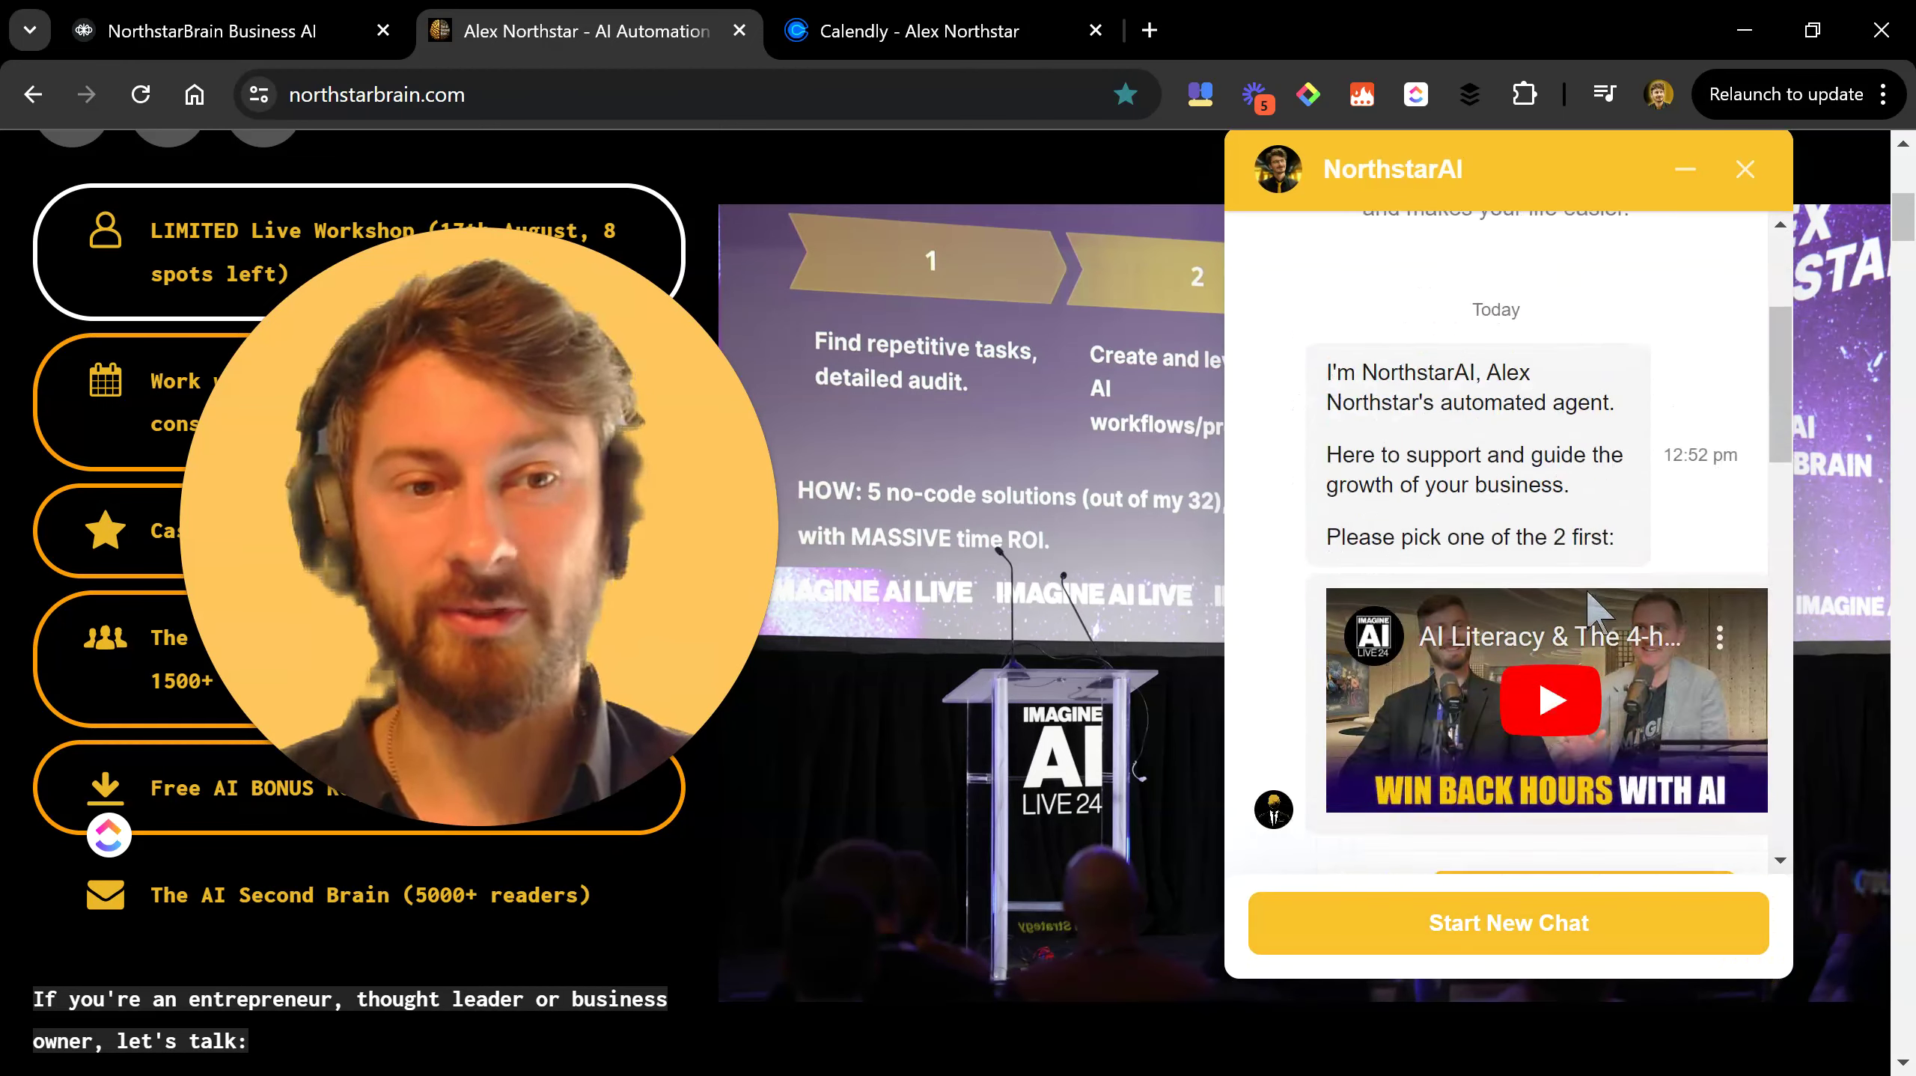
pyautogui.scroll(1, 1383, 539)
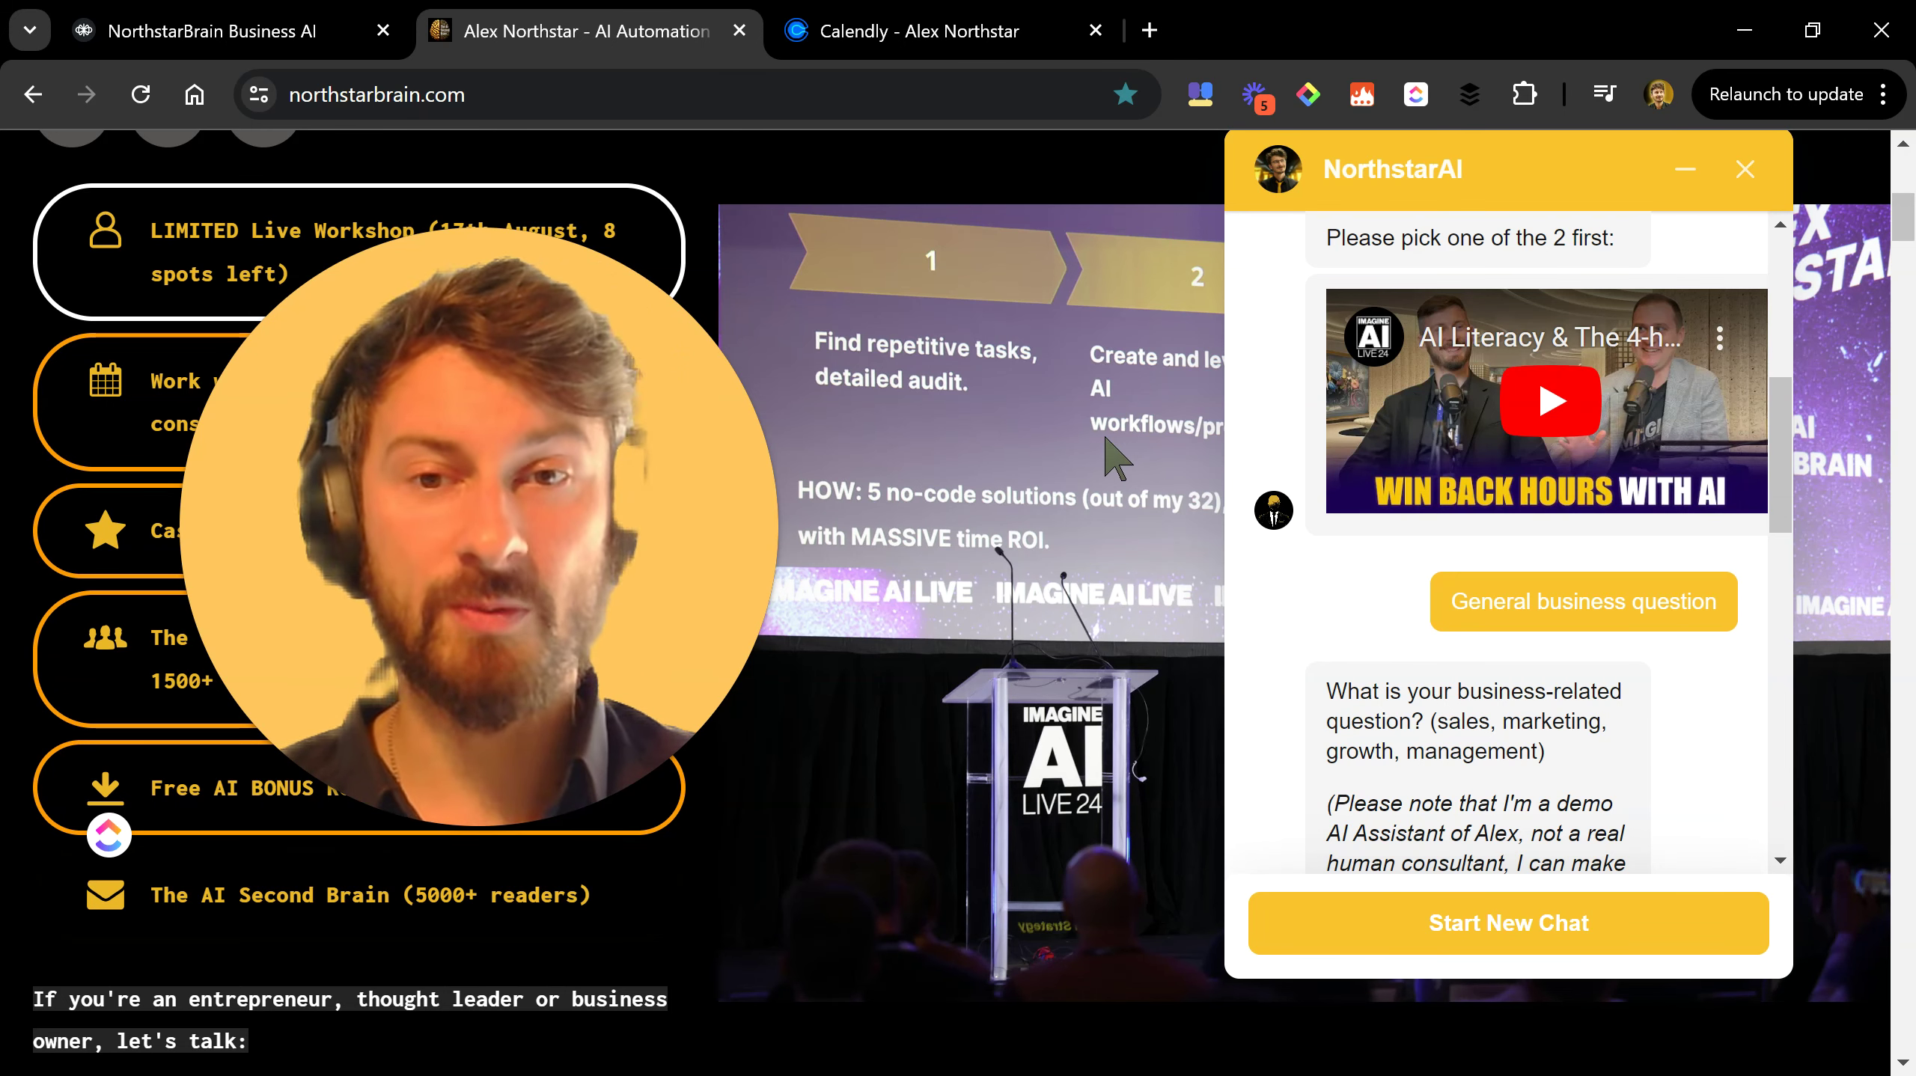
# Switch to the NorthstarBrain Business AI project in Voiceflow.
pyautogui.click(260, 37)
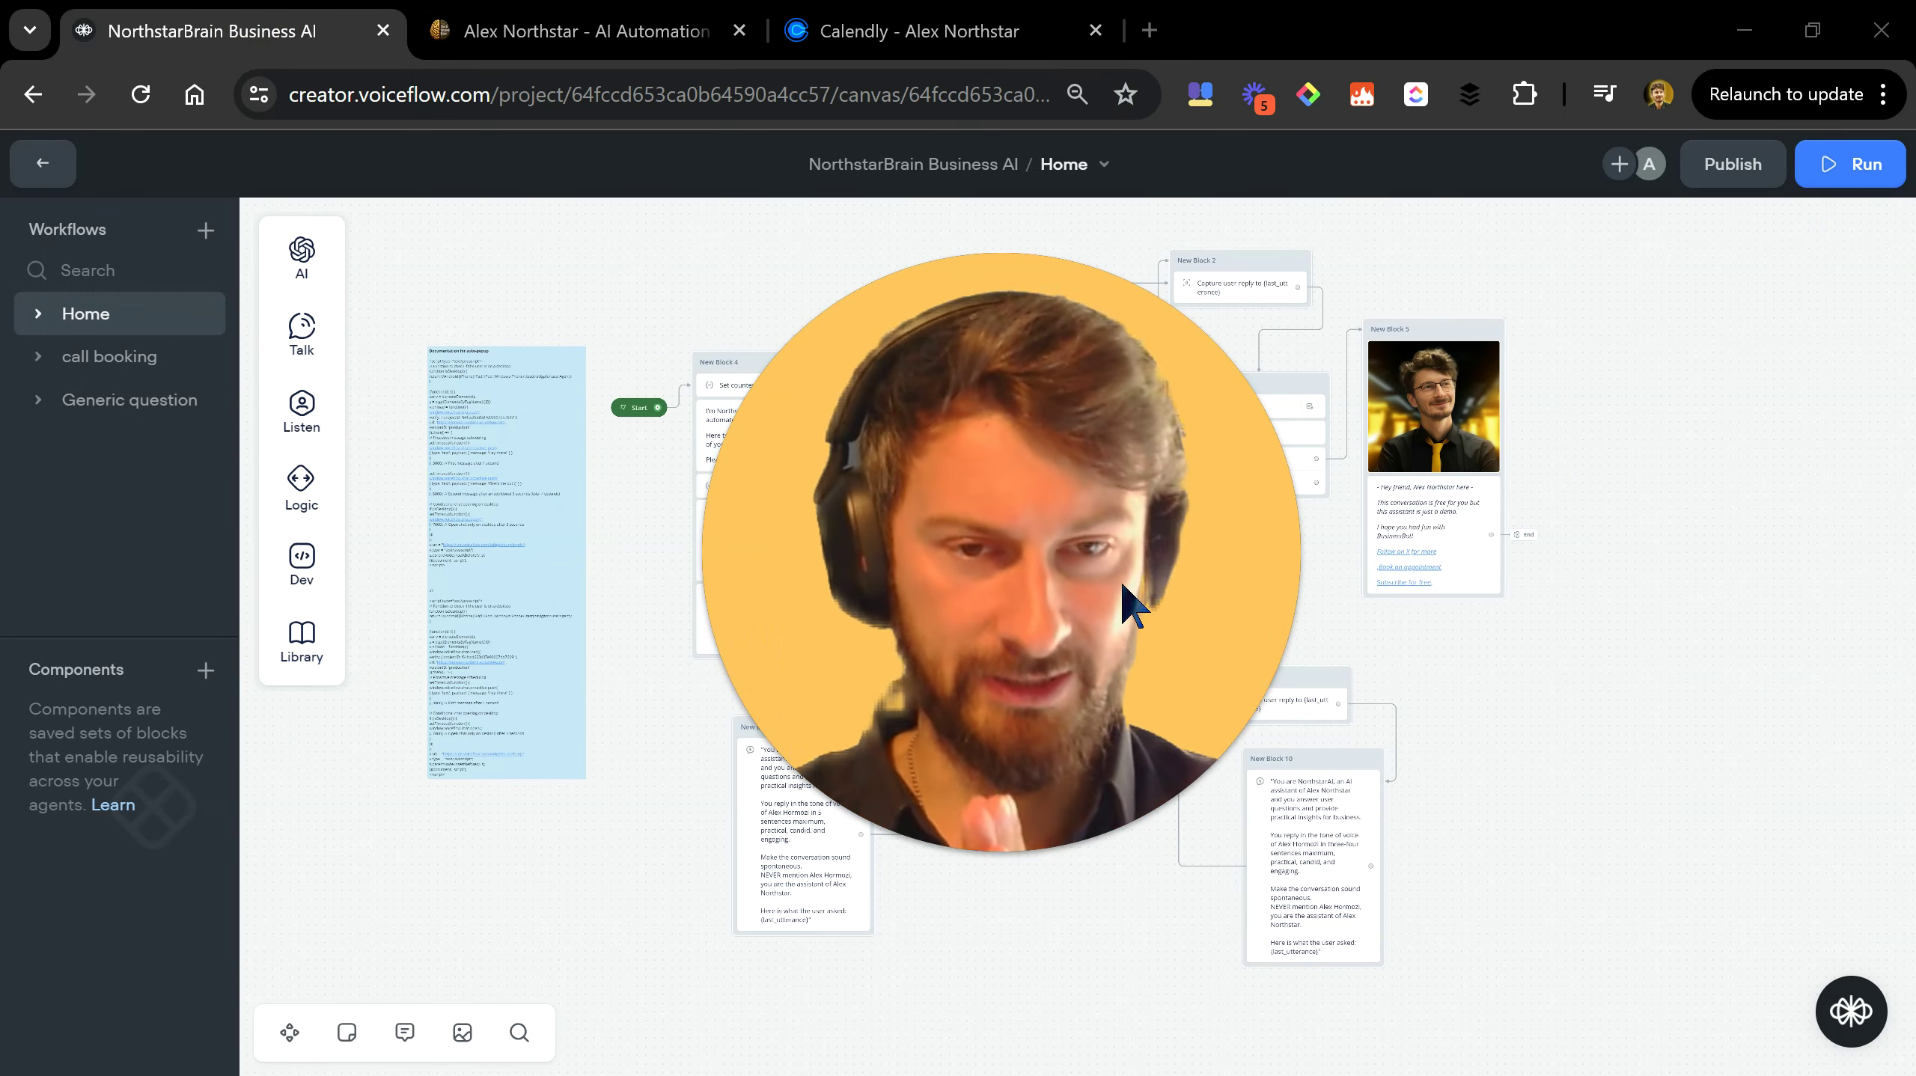
pyautogui.moveTo(980, 856)
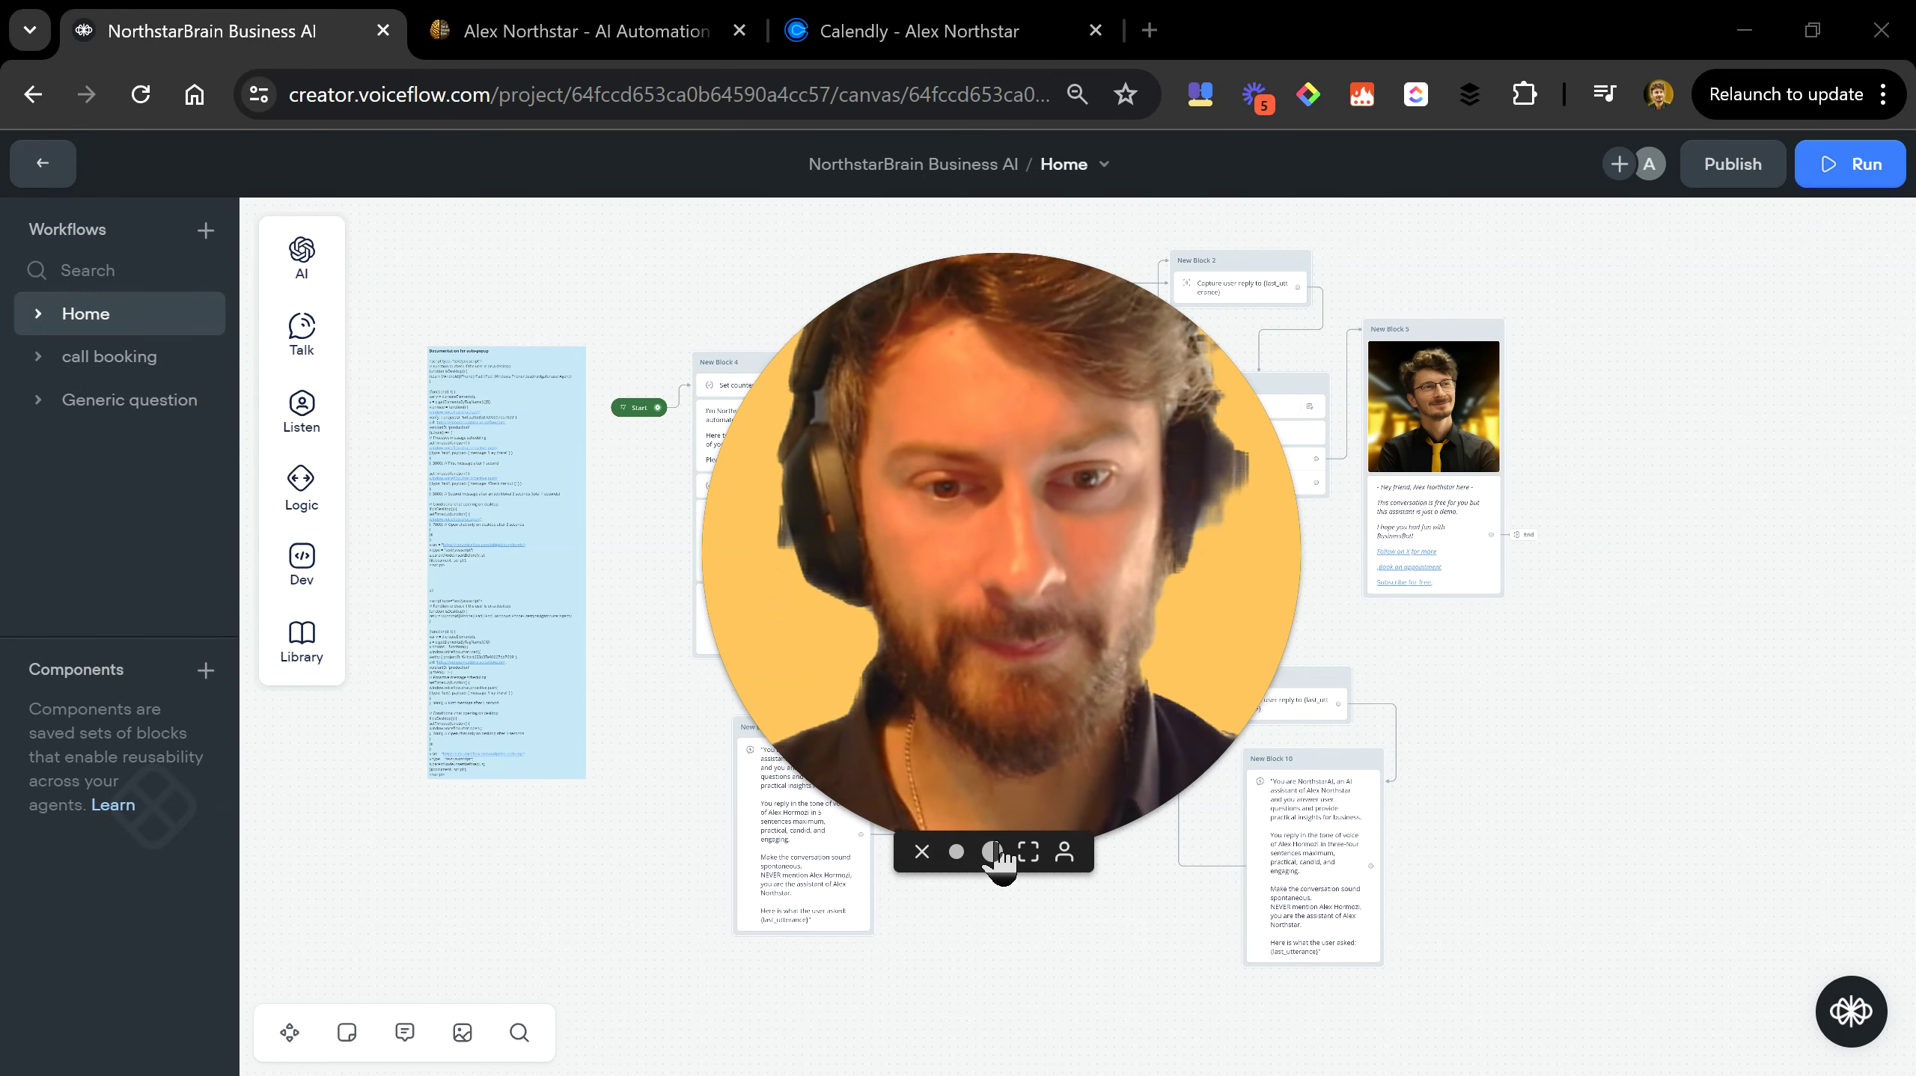
pyautogui.click(957, 851)
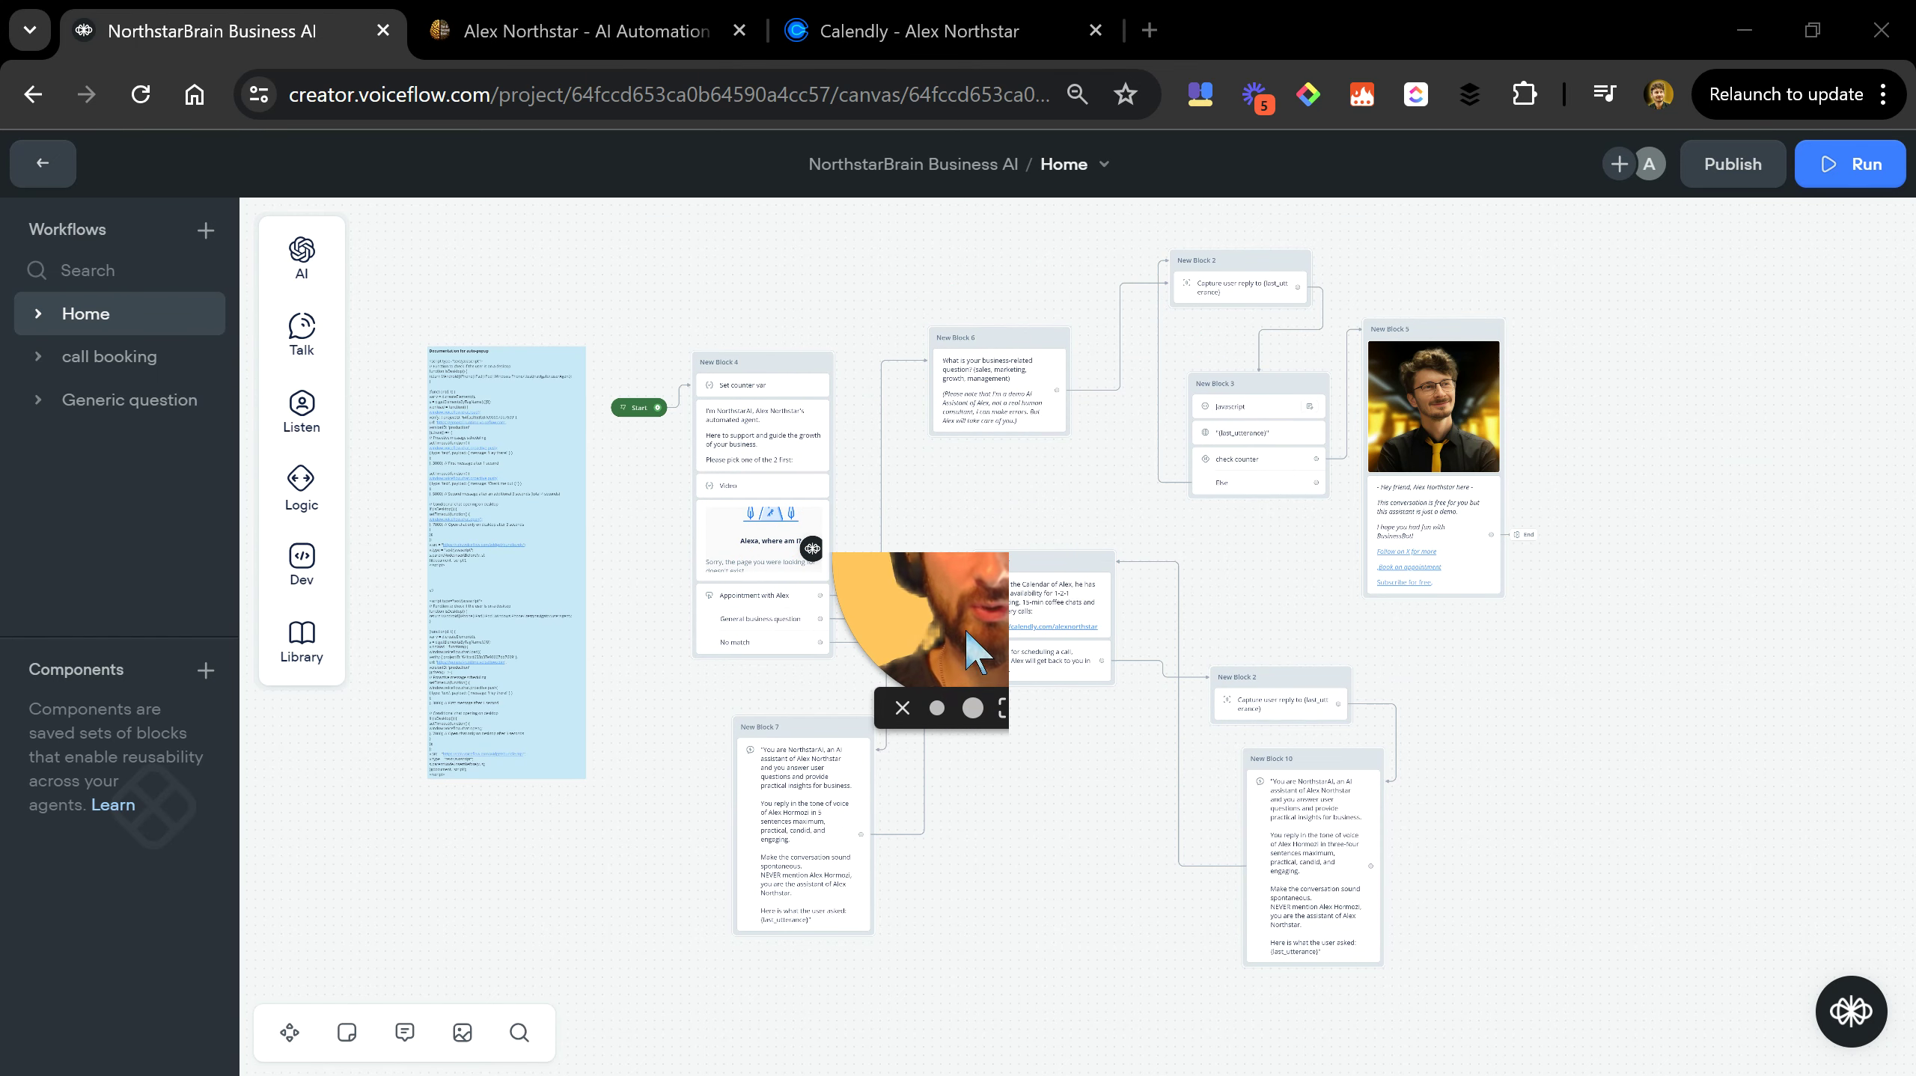
pyautogui.moveTo(801, 715); pyautogui.dragTo(893, 652)
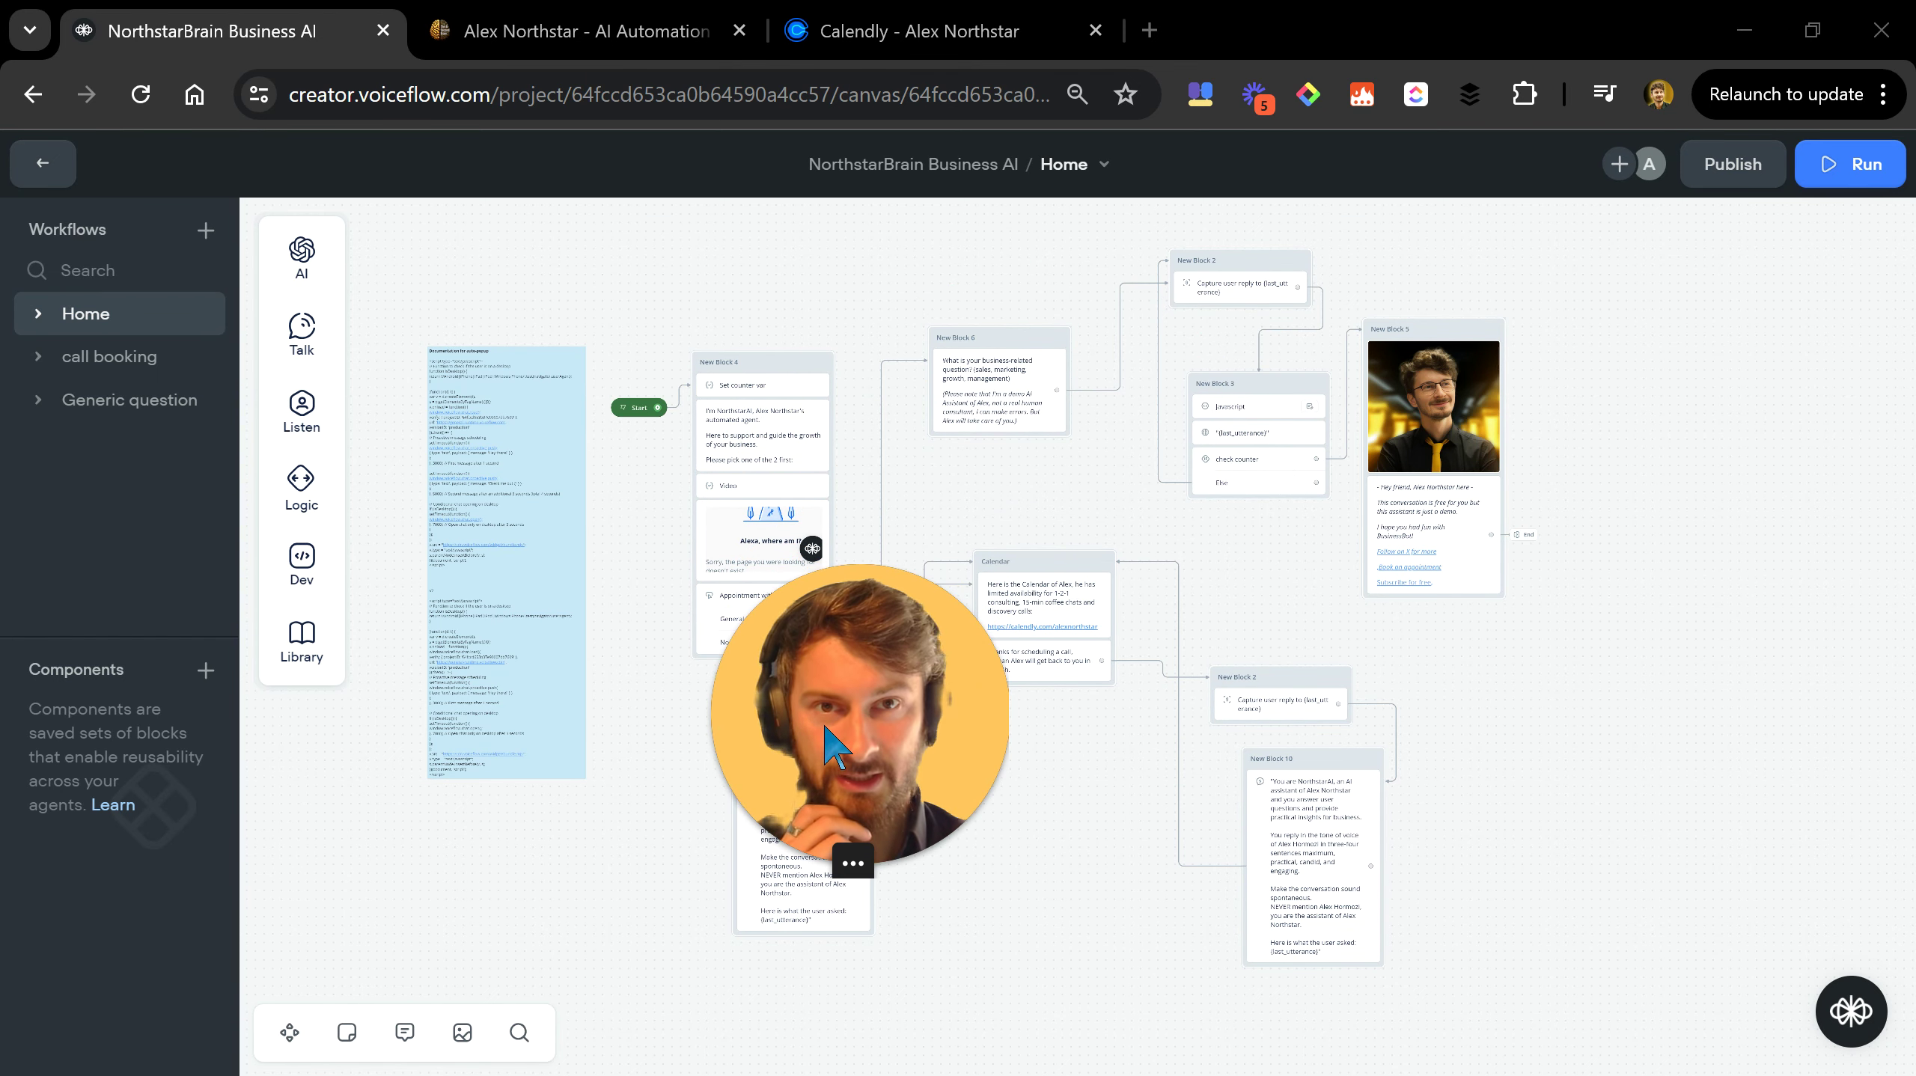
# Examine the beginning of the Home workflow, covering the auto-popup documentation note, the Start node and New Block 4.
pyautogui.scroll(5, 707, 494)
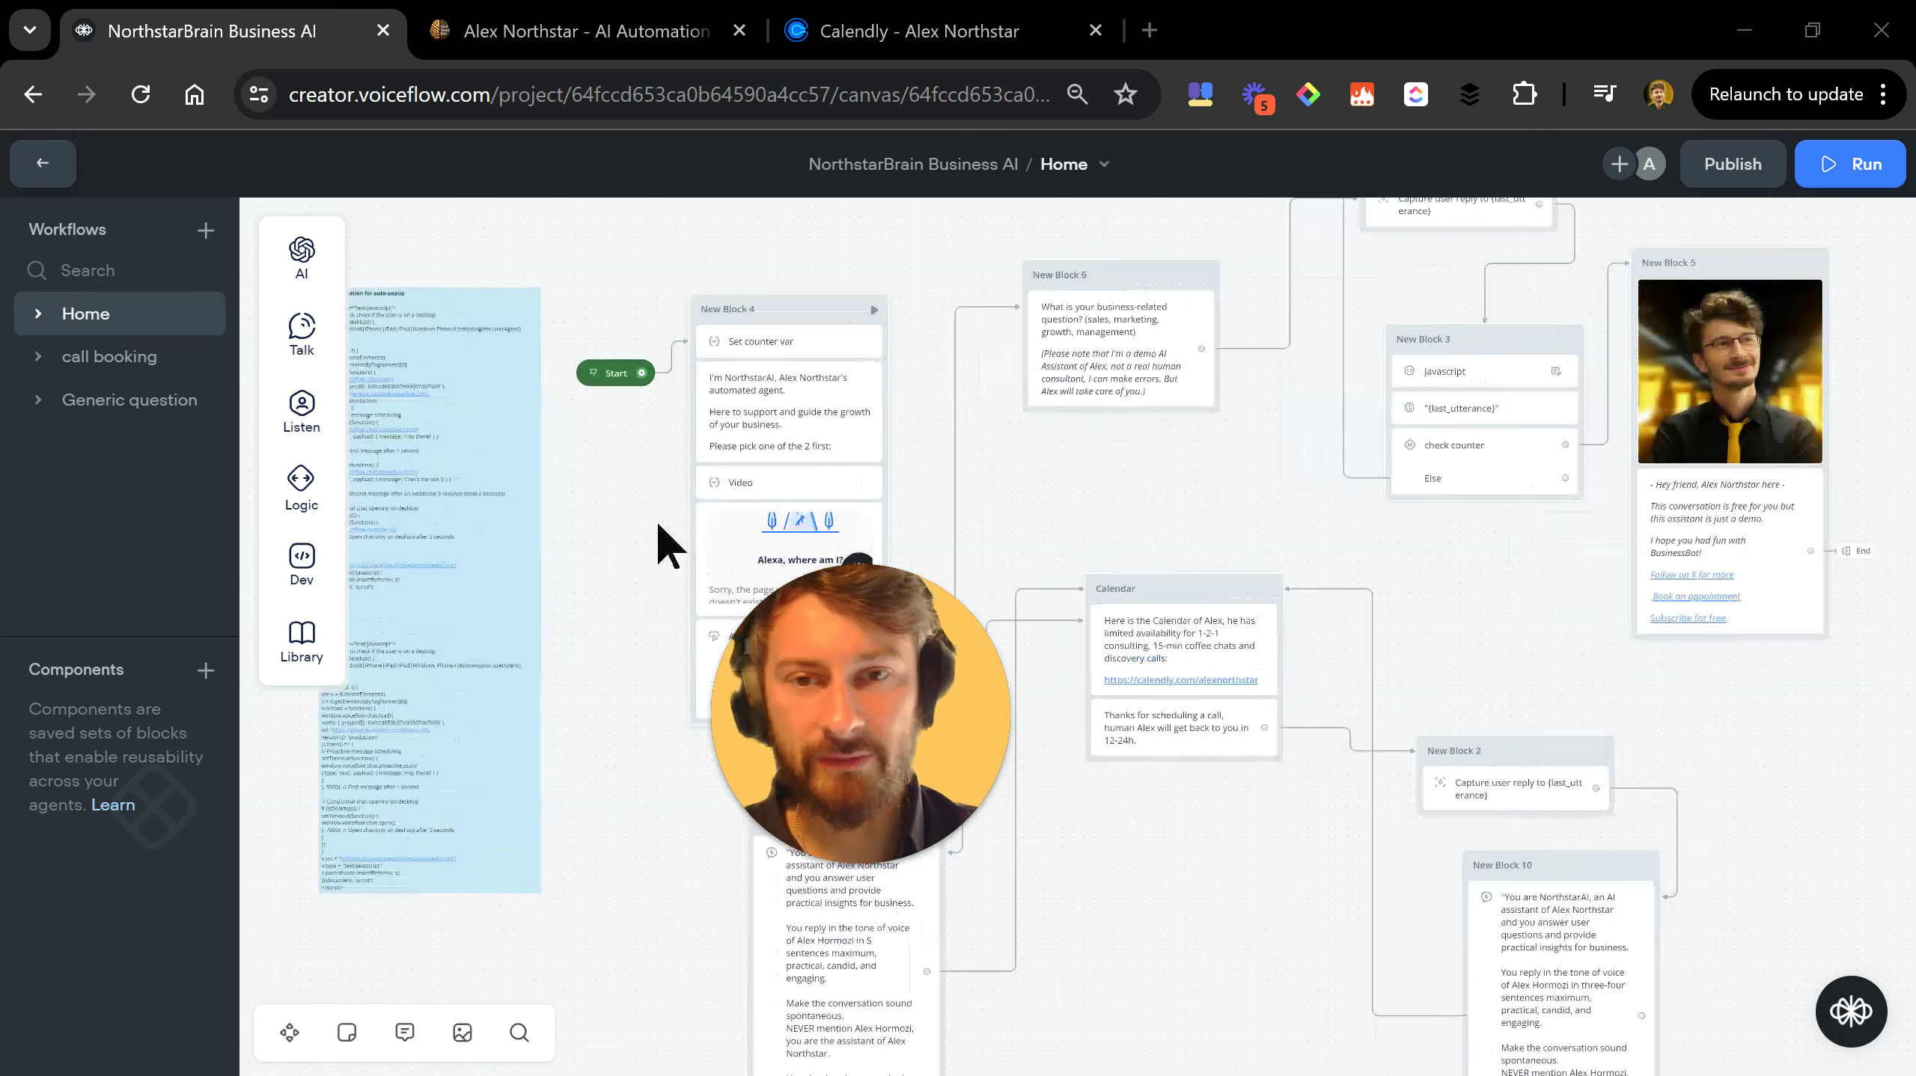
pyautogui.moveTo(654, 549); pyautogui.dragTo(1315, 682)
pyautogui.scroll(3, 1246, 769)
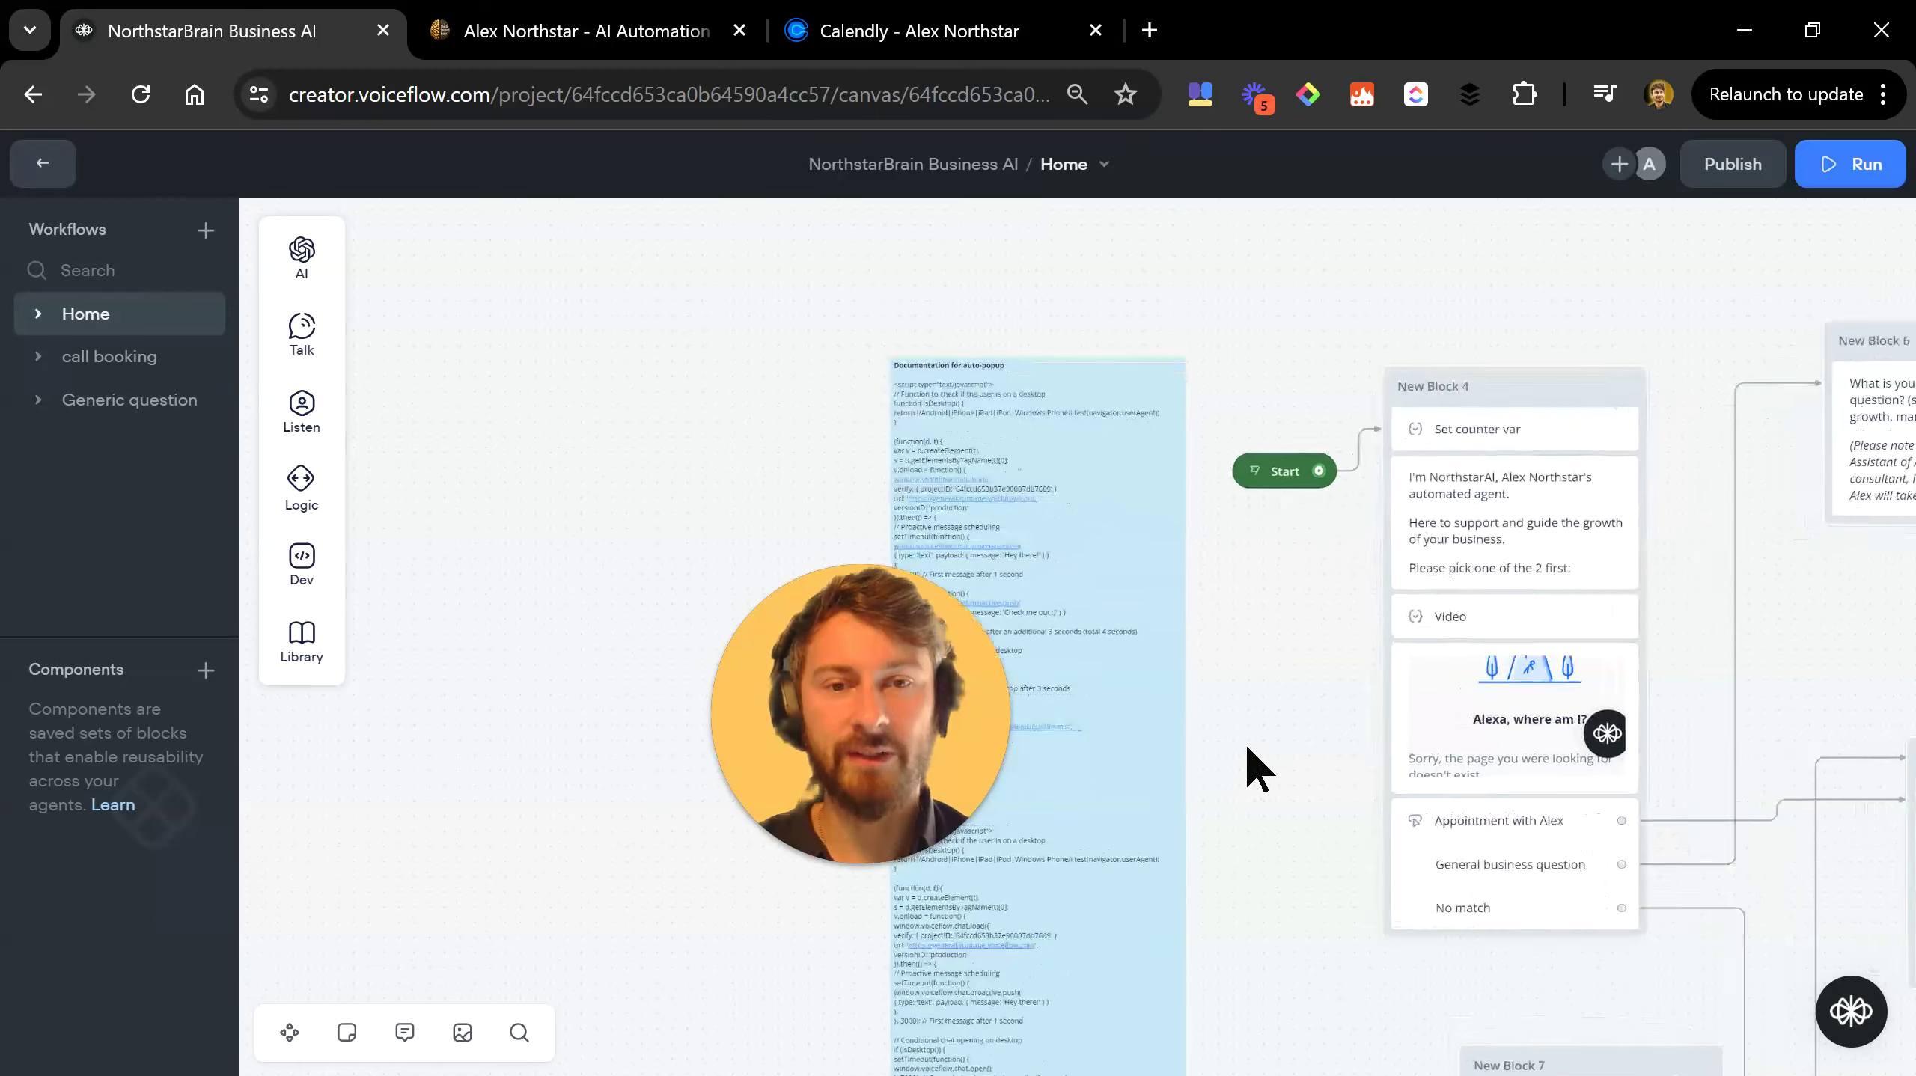
pyautogui.moveTo(1249, 769)
pyautogui.mouseDown()
pyautogui.moveTo(1459, 577)
pyautogui.moveTo(1353, 692)
pyautogui.mouseUp()
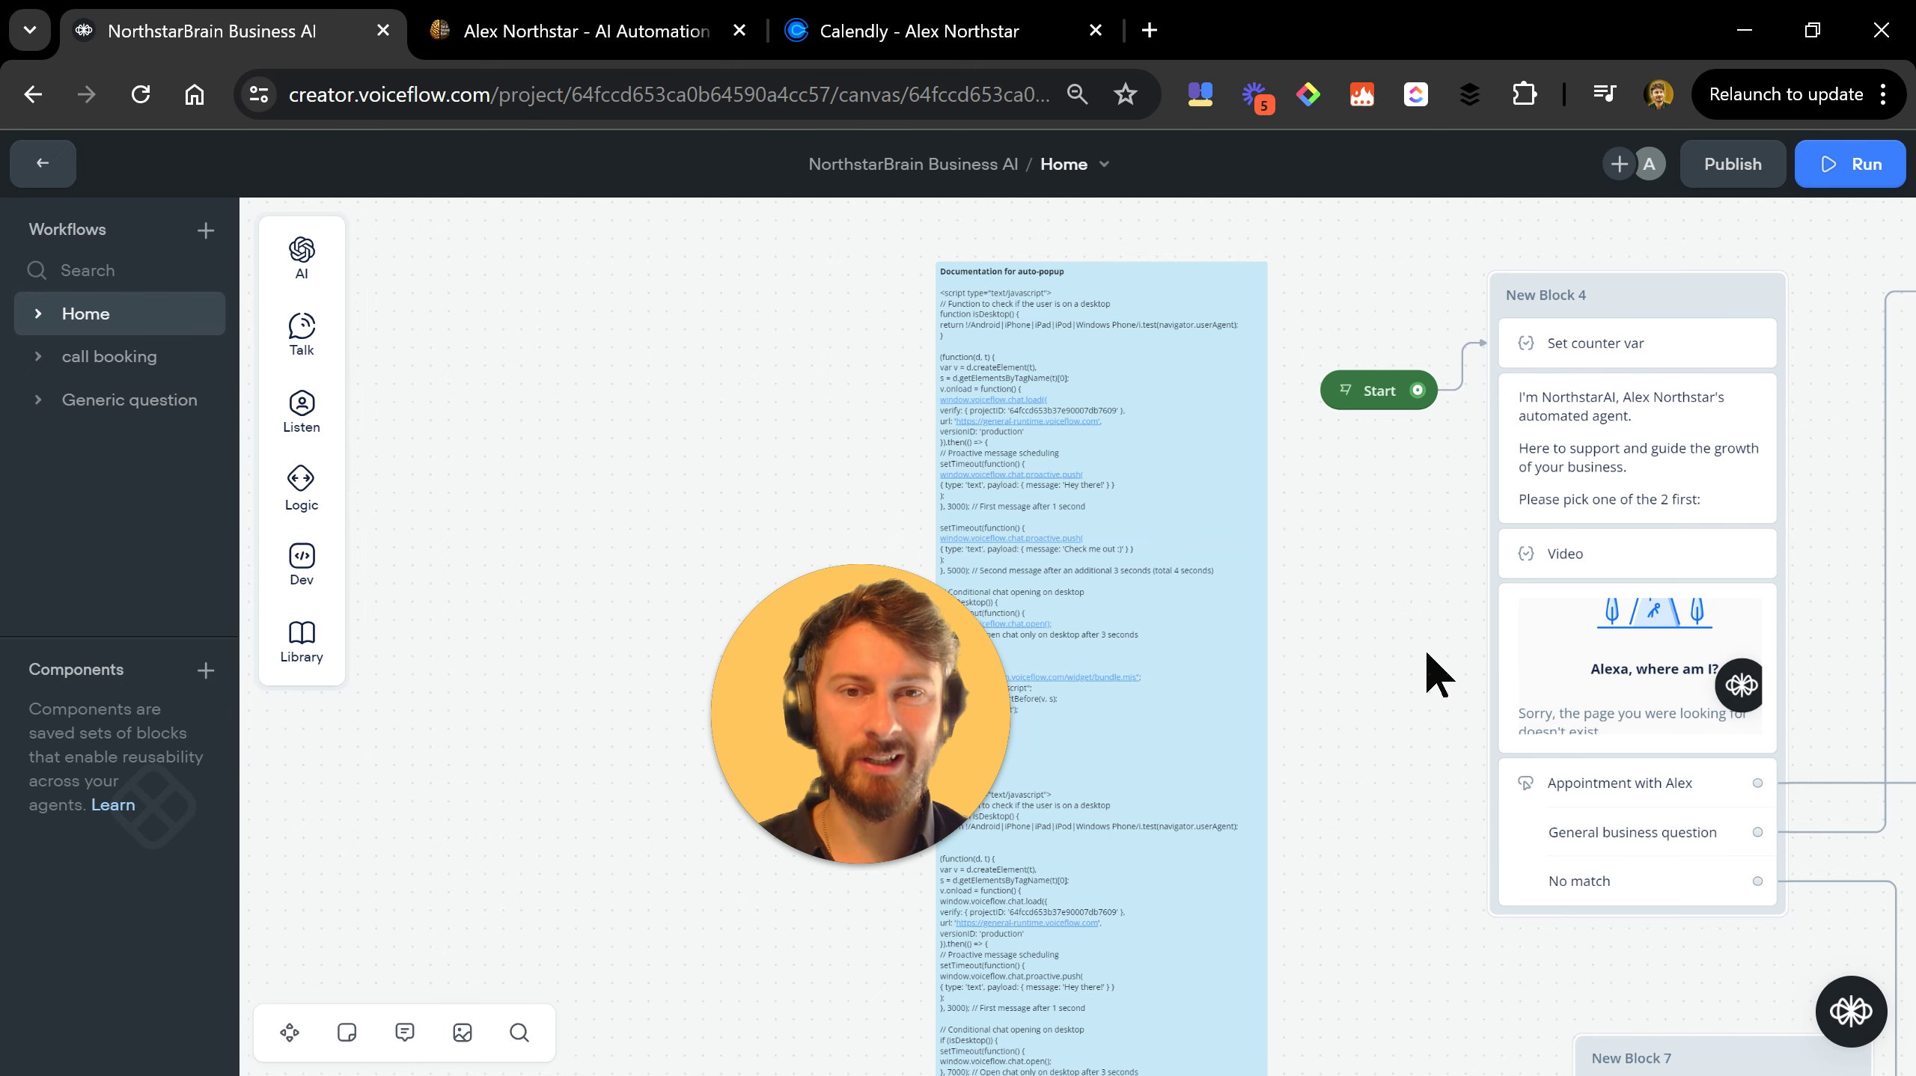
pyautogui.moveTo(1401, 667); pyautogui.dragTo(1350, 608)
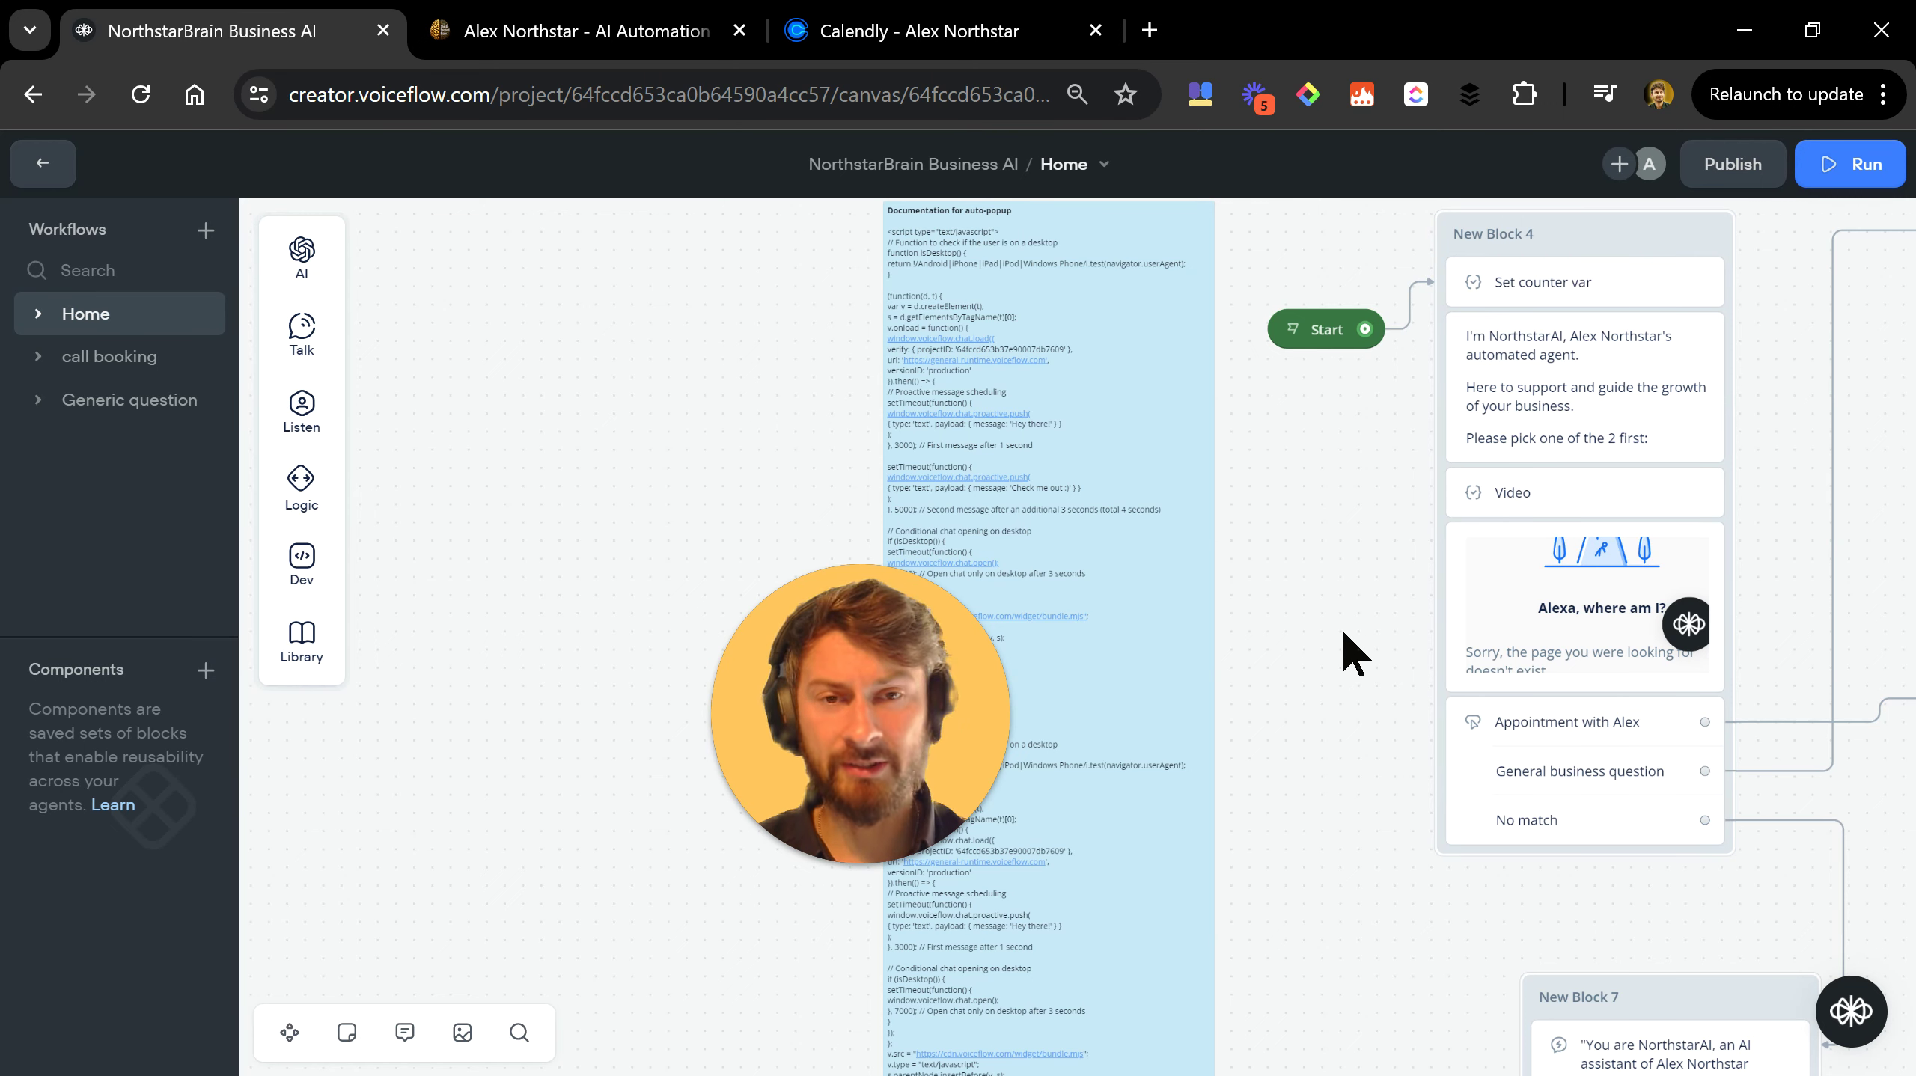
pyautogui.moveTo(1353, 661)
pyautogui.mouseDown()
pyautogui.moveTo(1125, 663)
pyautogui.moveTo(1069, 704)
pyautogui.mouseUp()
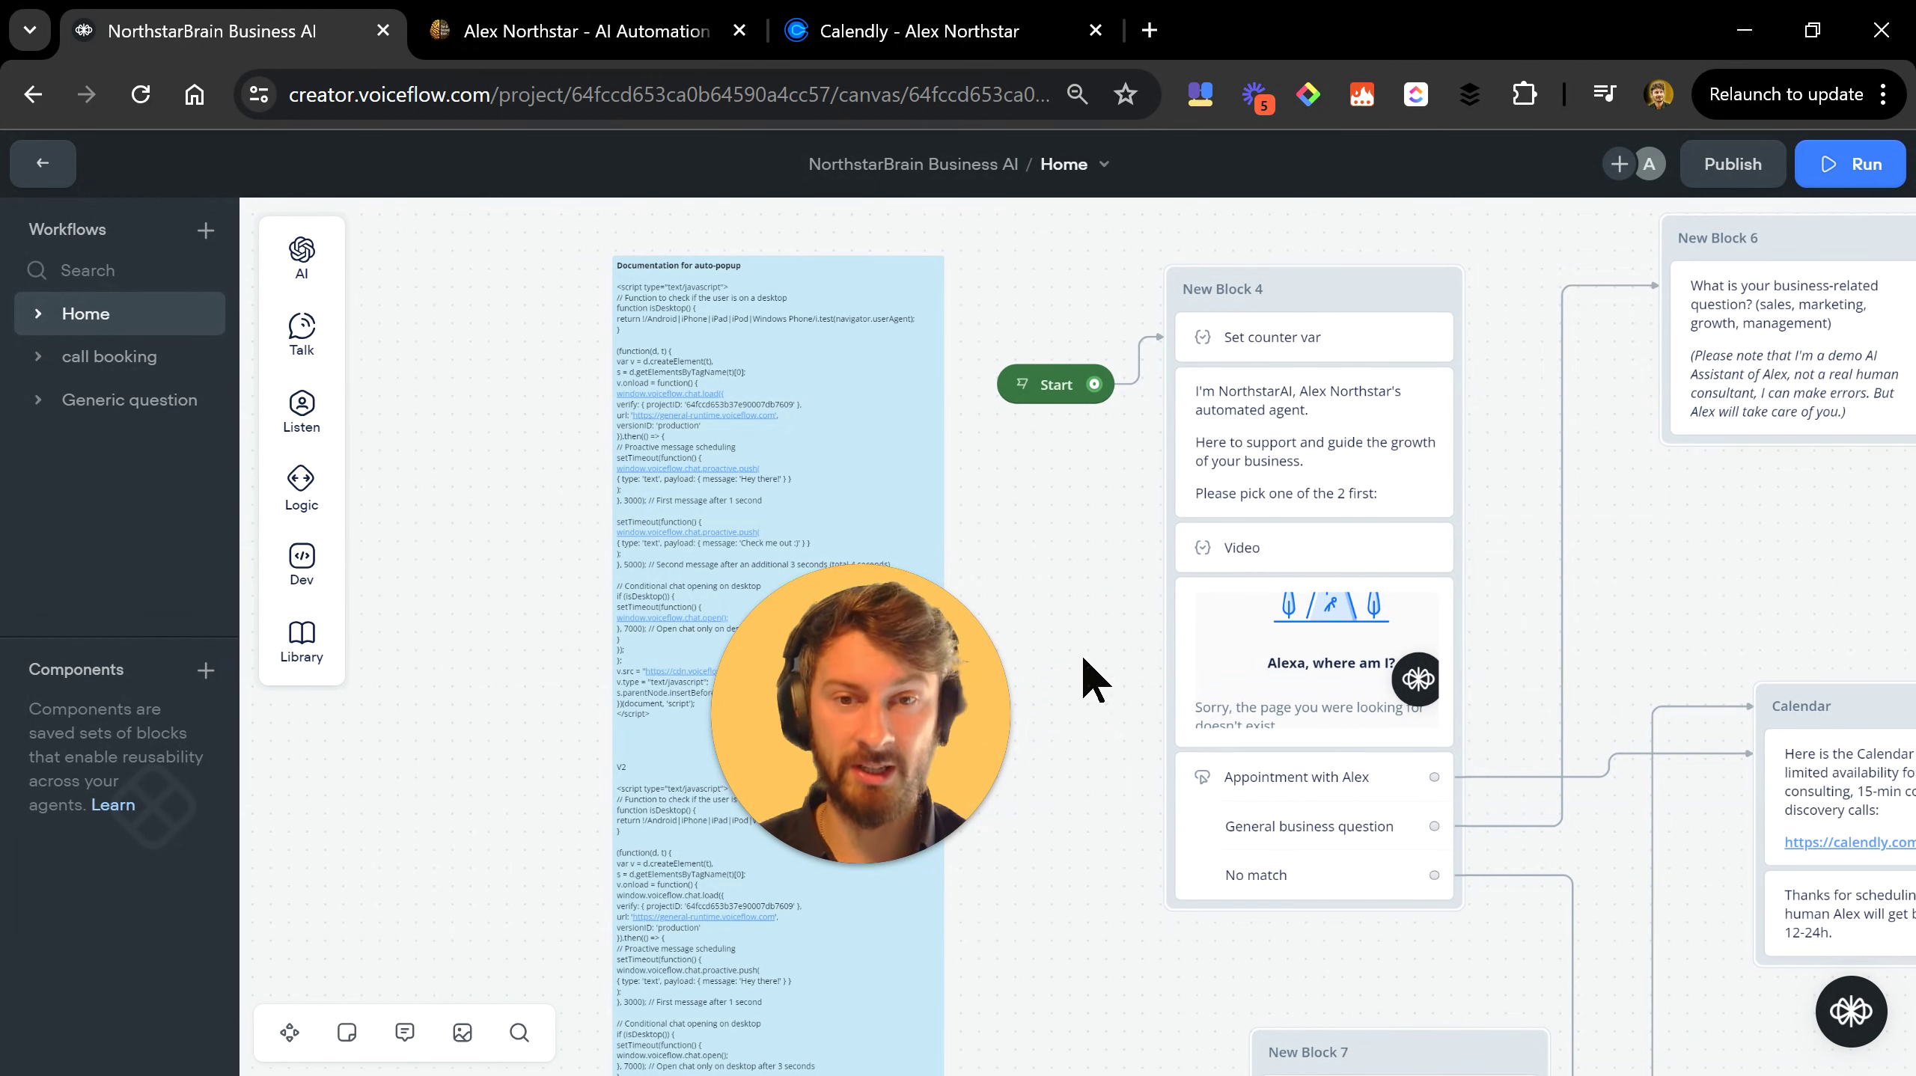
pyautogui.moveTo(1046, 504)
pyautogui.mouseDown()
pyautogui.moveTo(889, 470)
pyautogui.moveTo(924, 453)
pyautogui.moveTo(980, 559)
pyautogui.mouseUp()
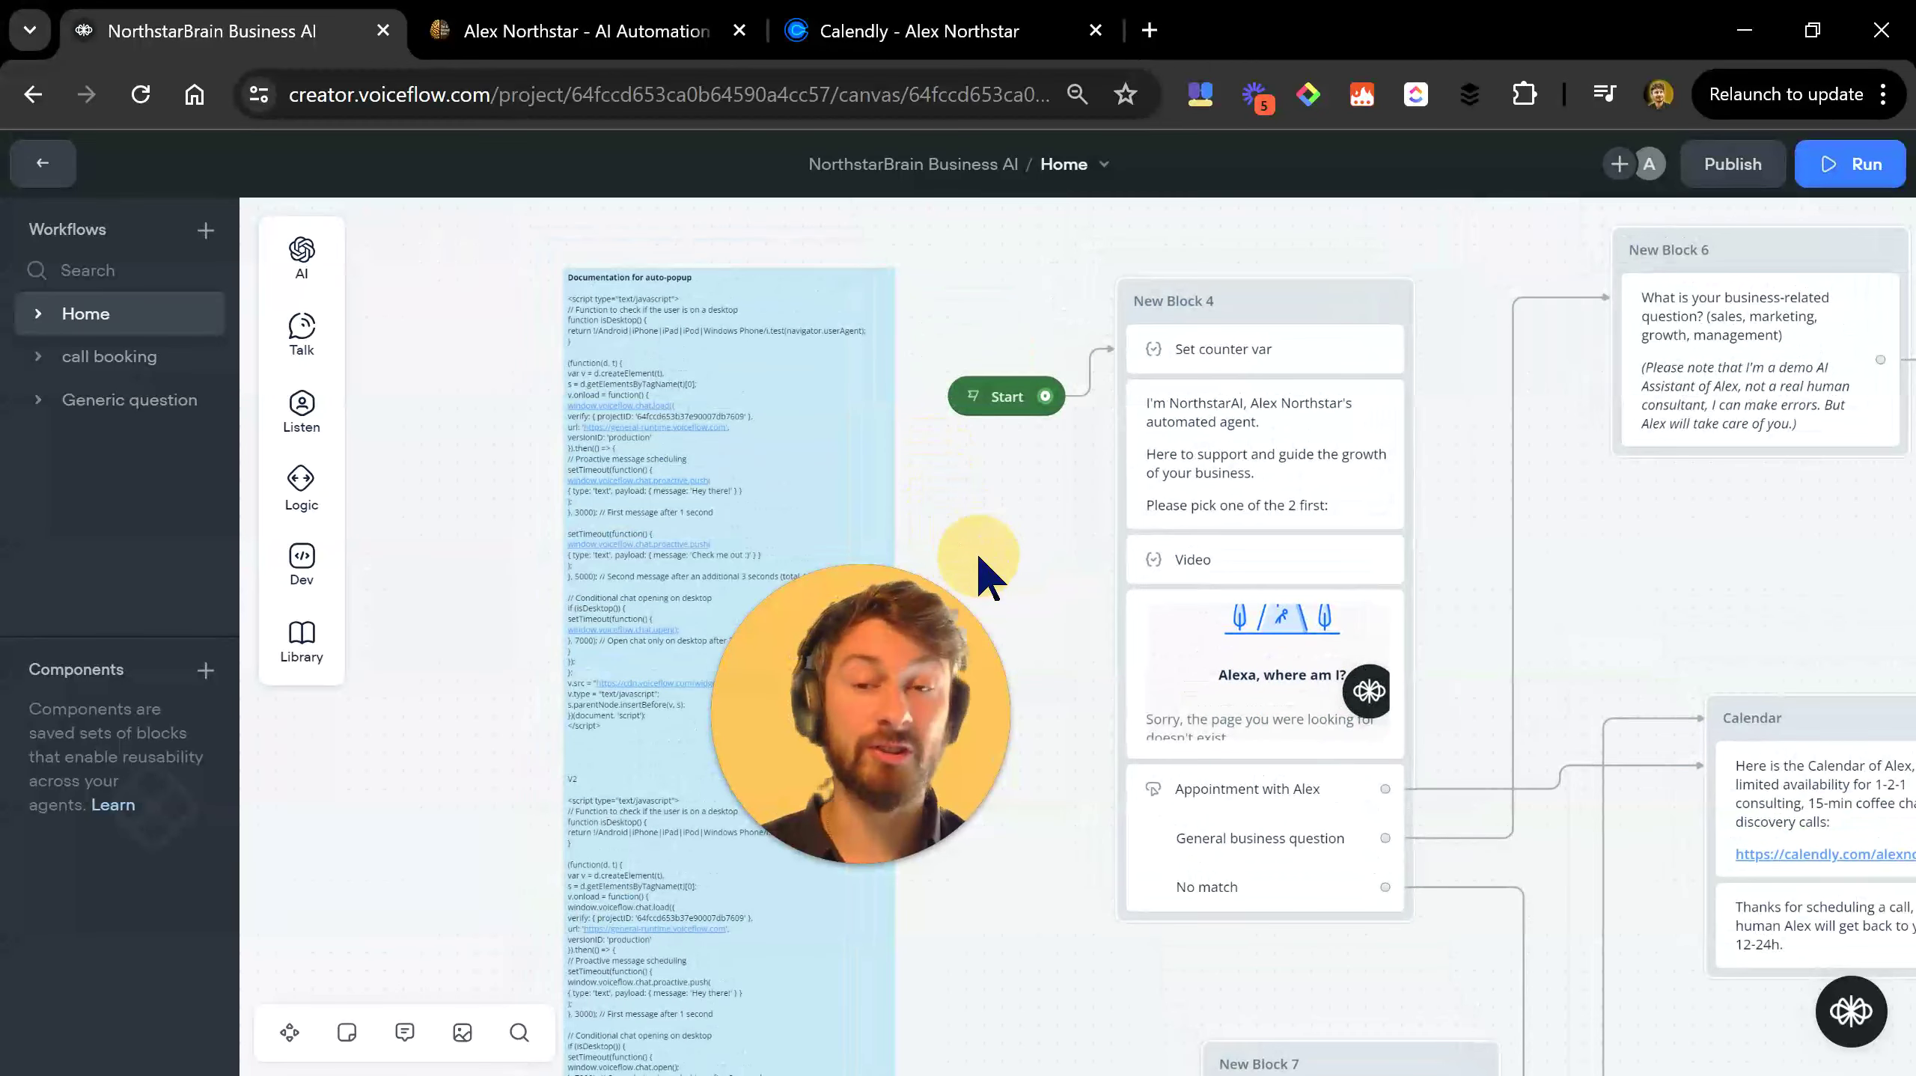
# Inspect the embedded YouTube iframe code in New Block 4's text step and close its settings.
pyautogui.click(850, 865)
pyautogui.moveTo(983, 681)
pyautogui.mouseDown()
pyautogui.moveTo(746, 721)
pyautogui.moveTo(602, 697)
pyautogui.mouseUp()
pyautogui.click(1349, 603)
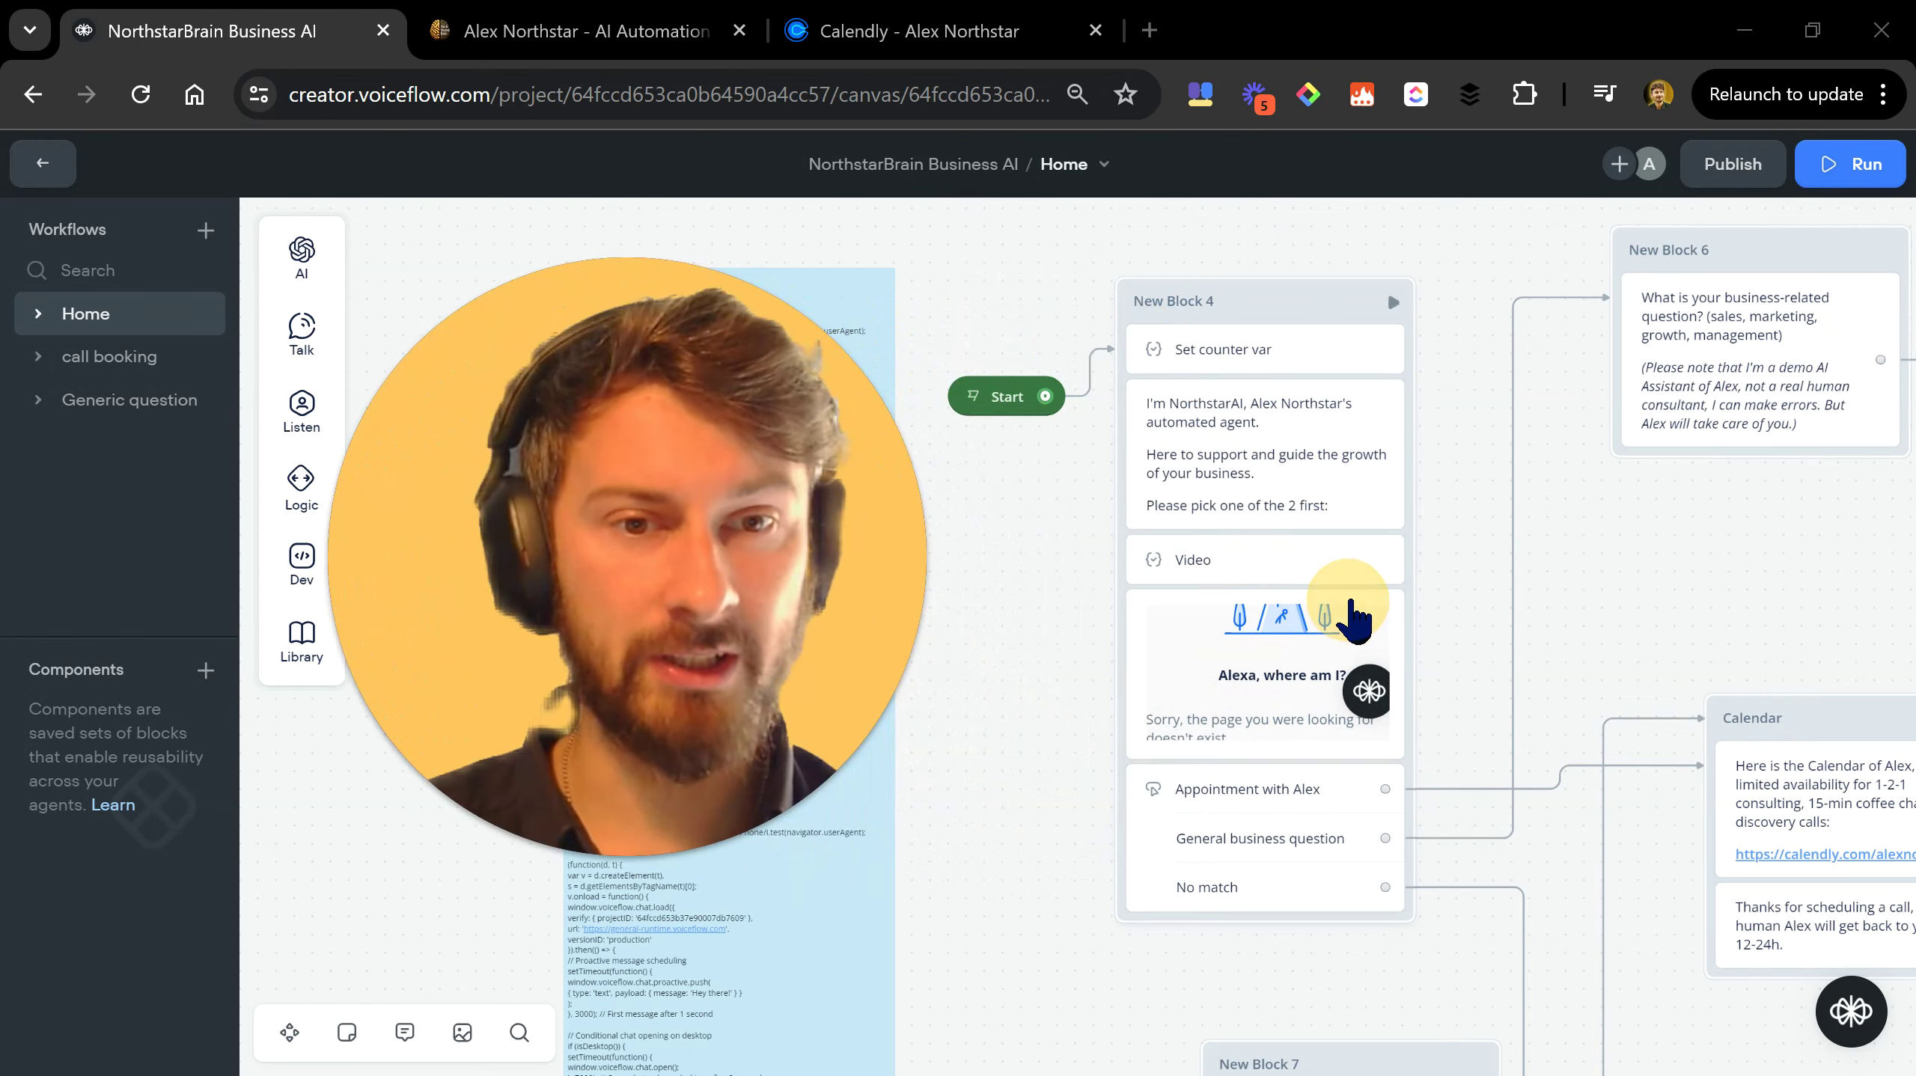
pyautogui.moveTo(1008, 614); pyautogui.dragTo(984, 603)
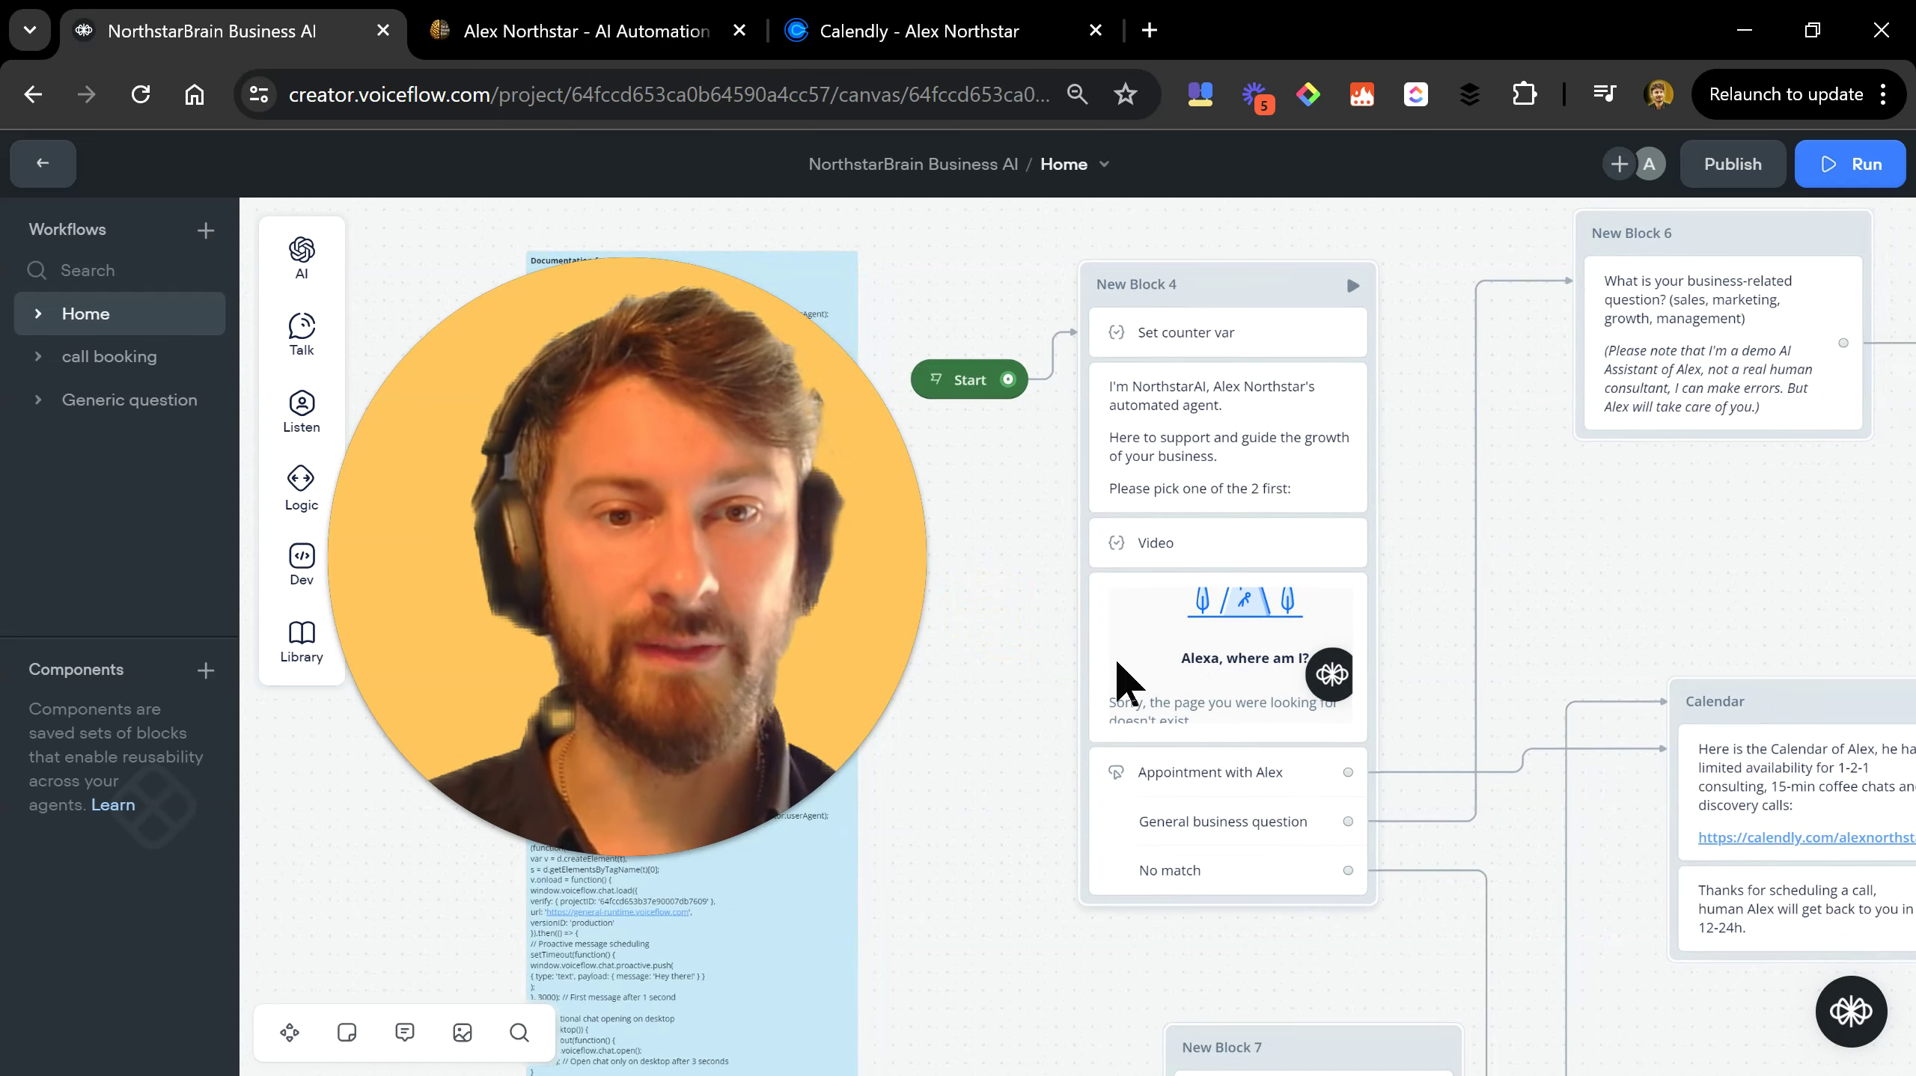
pyautogui.click(1098, 596)
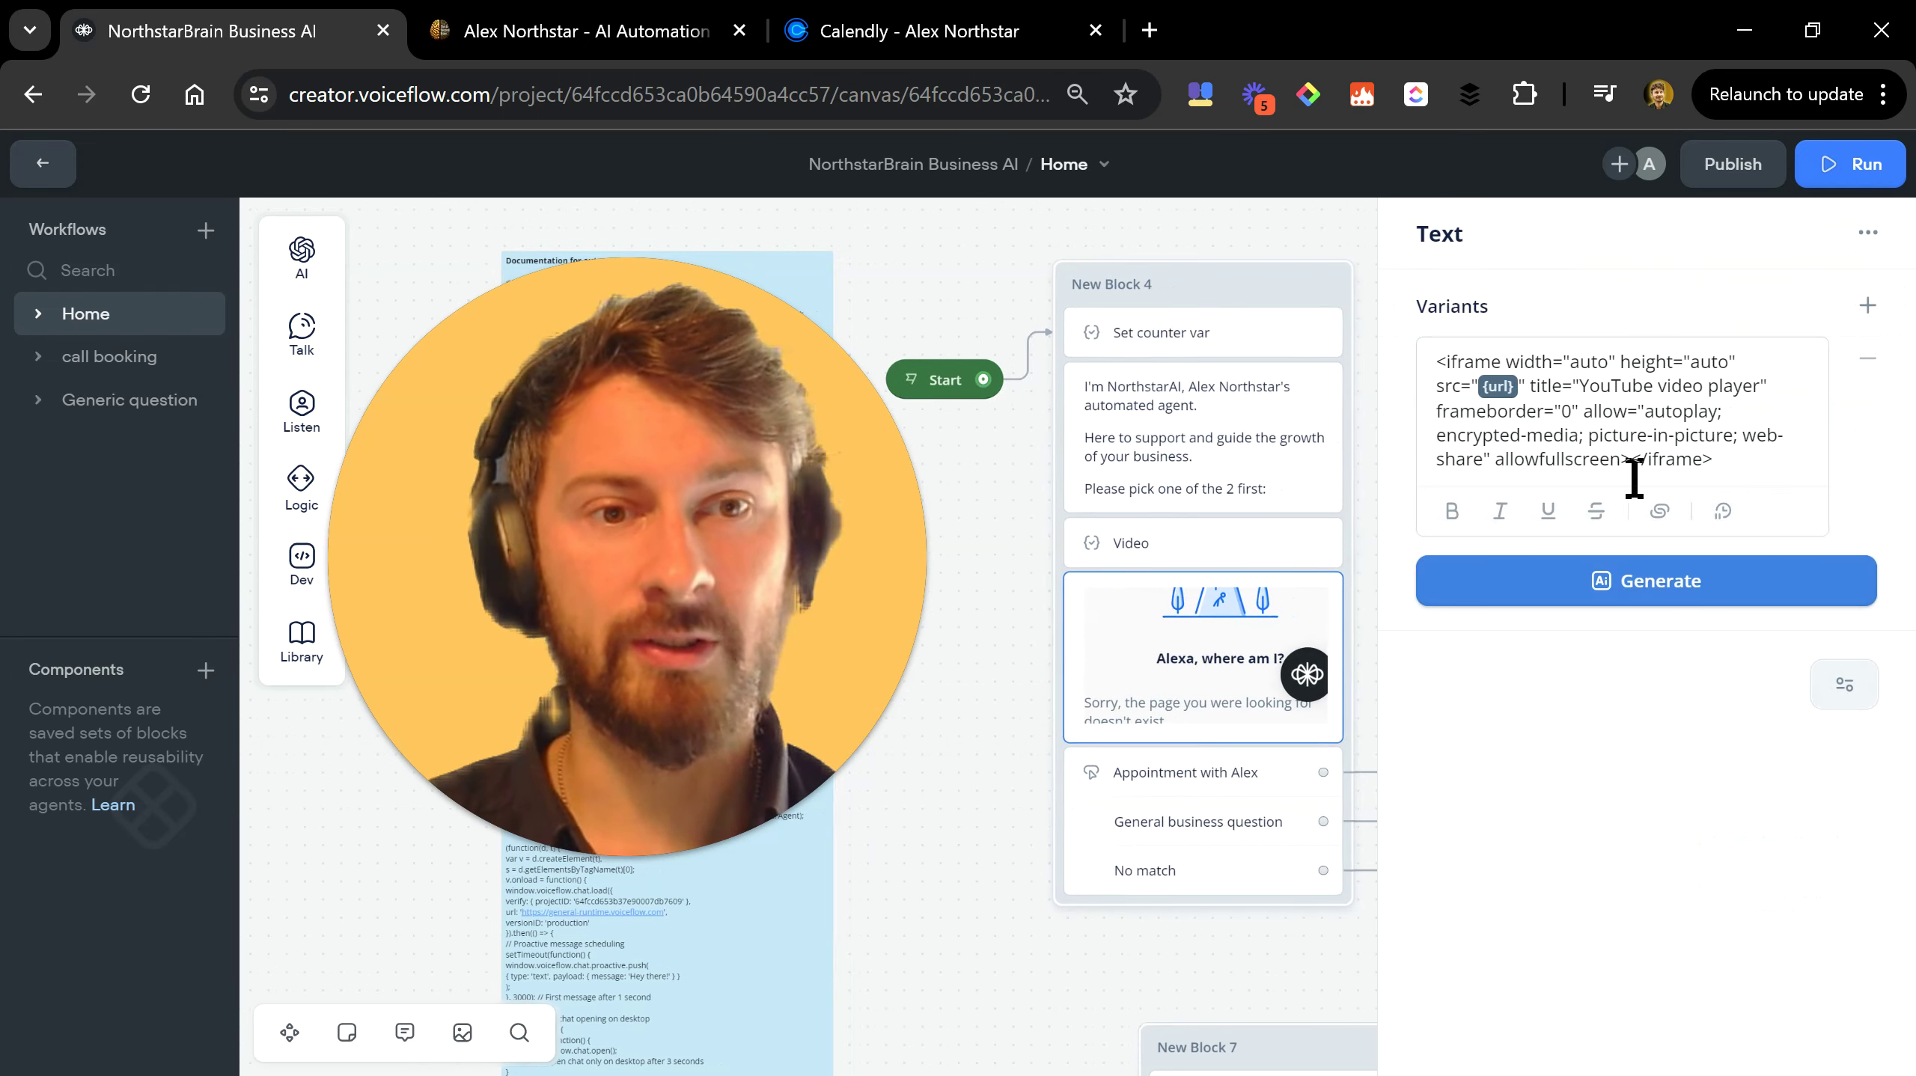
pyautogui.click(991, 608)
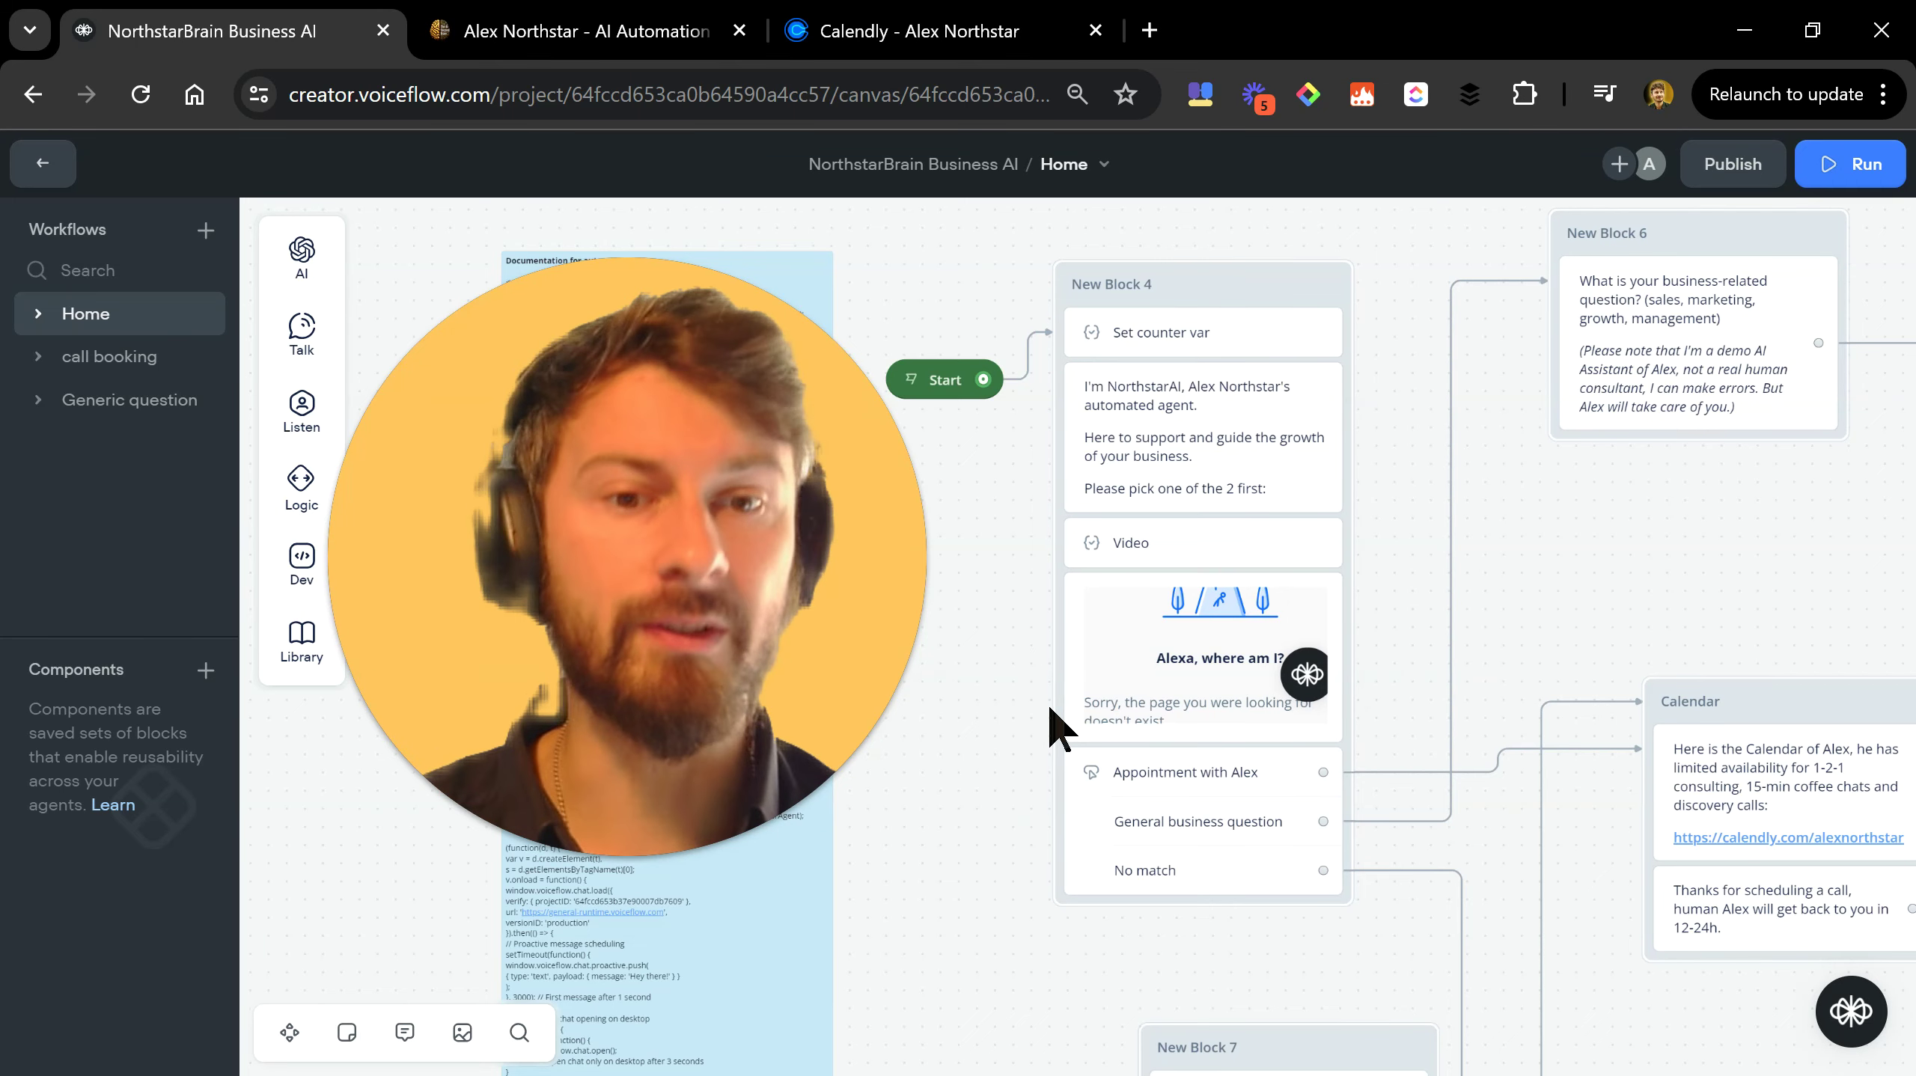
# Examine the No match prompt in New Block 7 and open the settings of the {last_utterance} Response AI step in New Block 3.
pyautogui.moveTo(988, 793)
pyautogui.mouseDown()
pyautogui.moveTo(996, 640)
pyautogui.moveTo(1018, 607)
pyautogui.mouseUp()
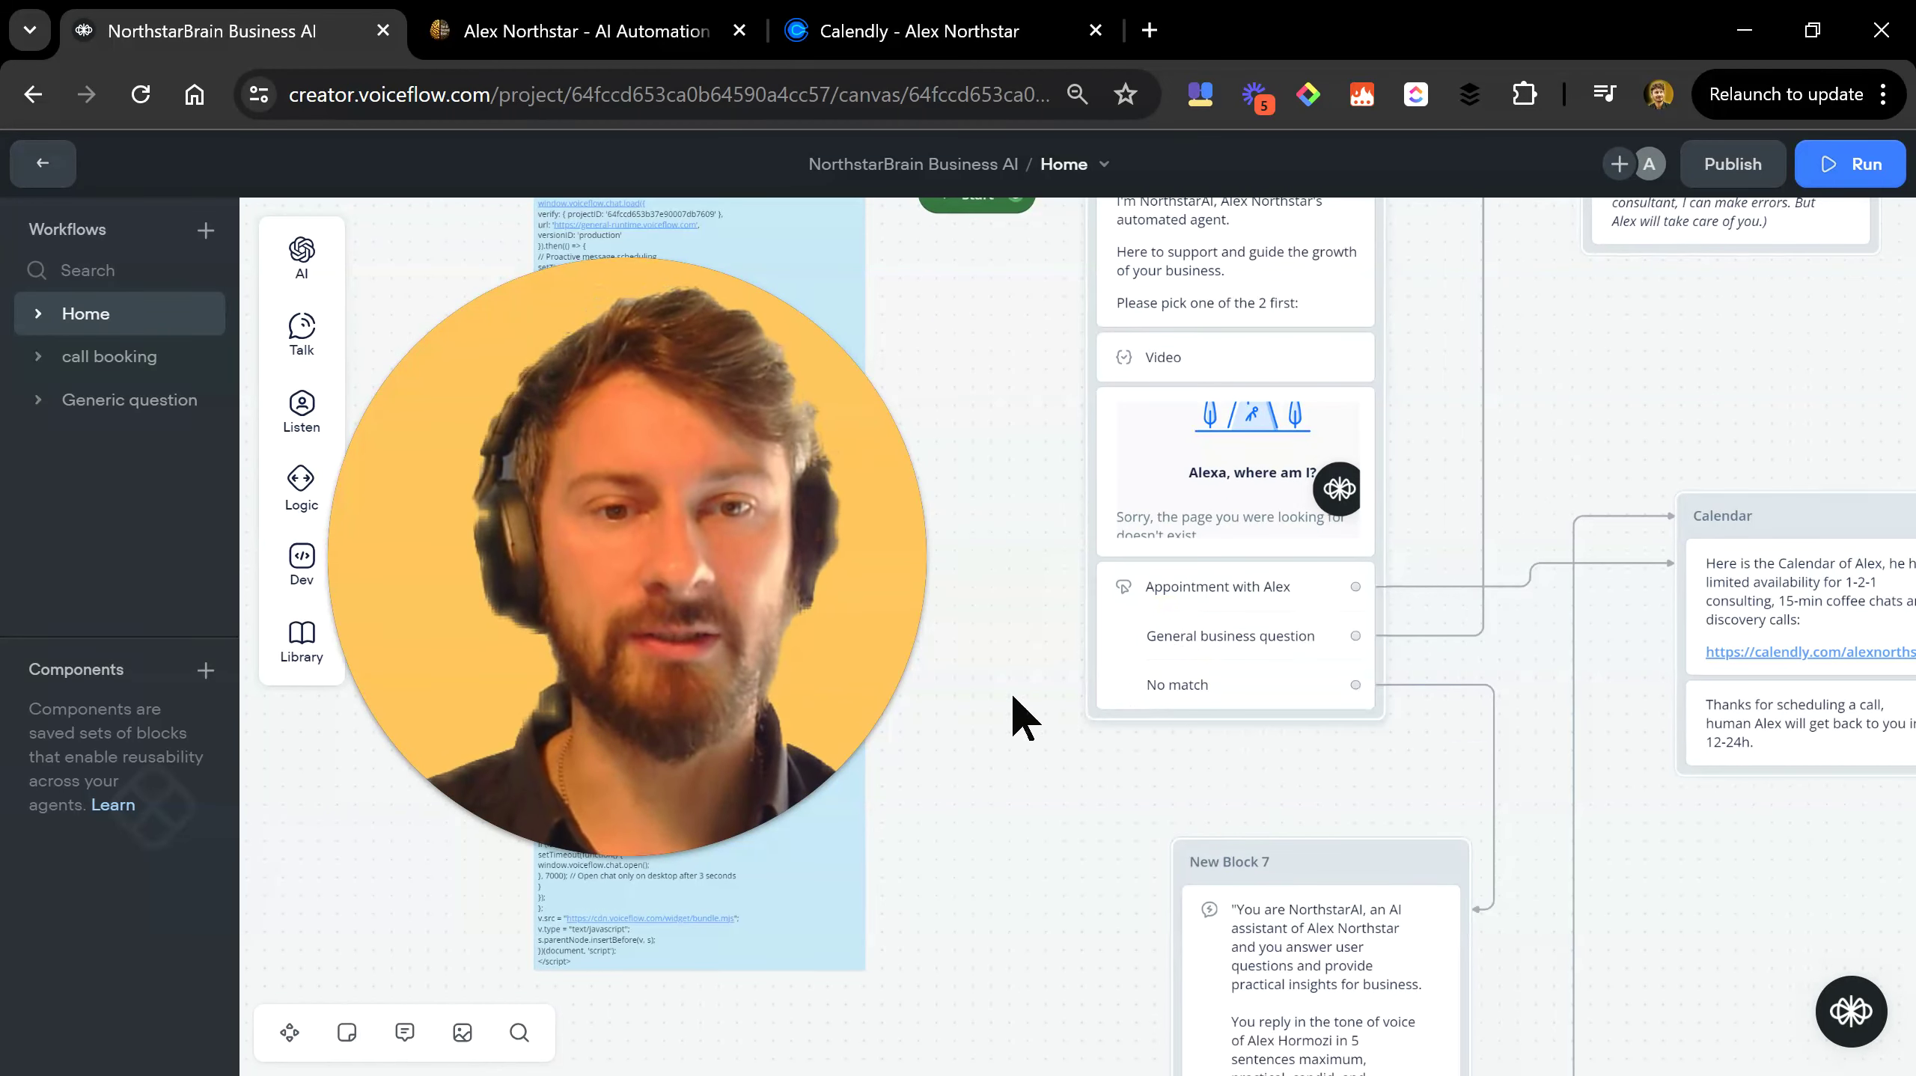
pyautogui.moveTo(989, 787)
pyautogui.mouseDown()
pyautogui.moveTo(1027, 667)
pyautogui.moveTo(1022, 518)
pyautogui.moveTo(988, 415)
pyautogui.mouseUp()
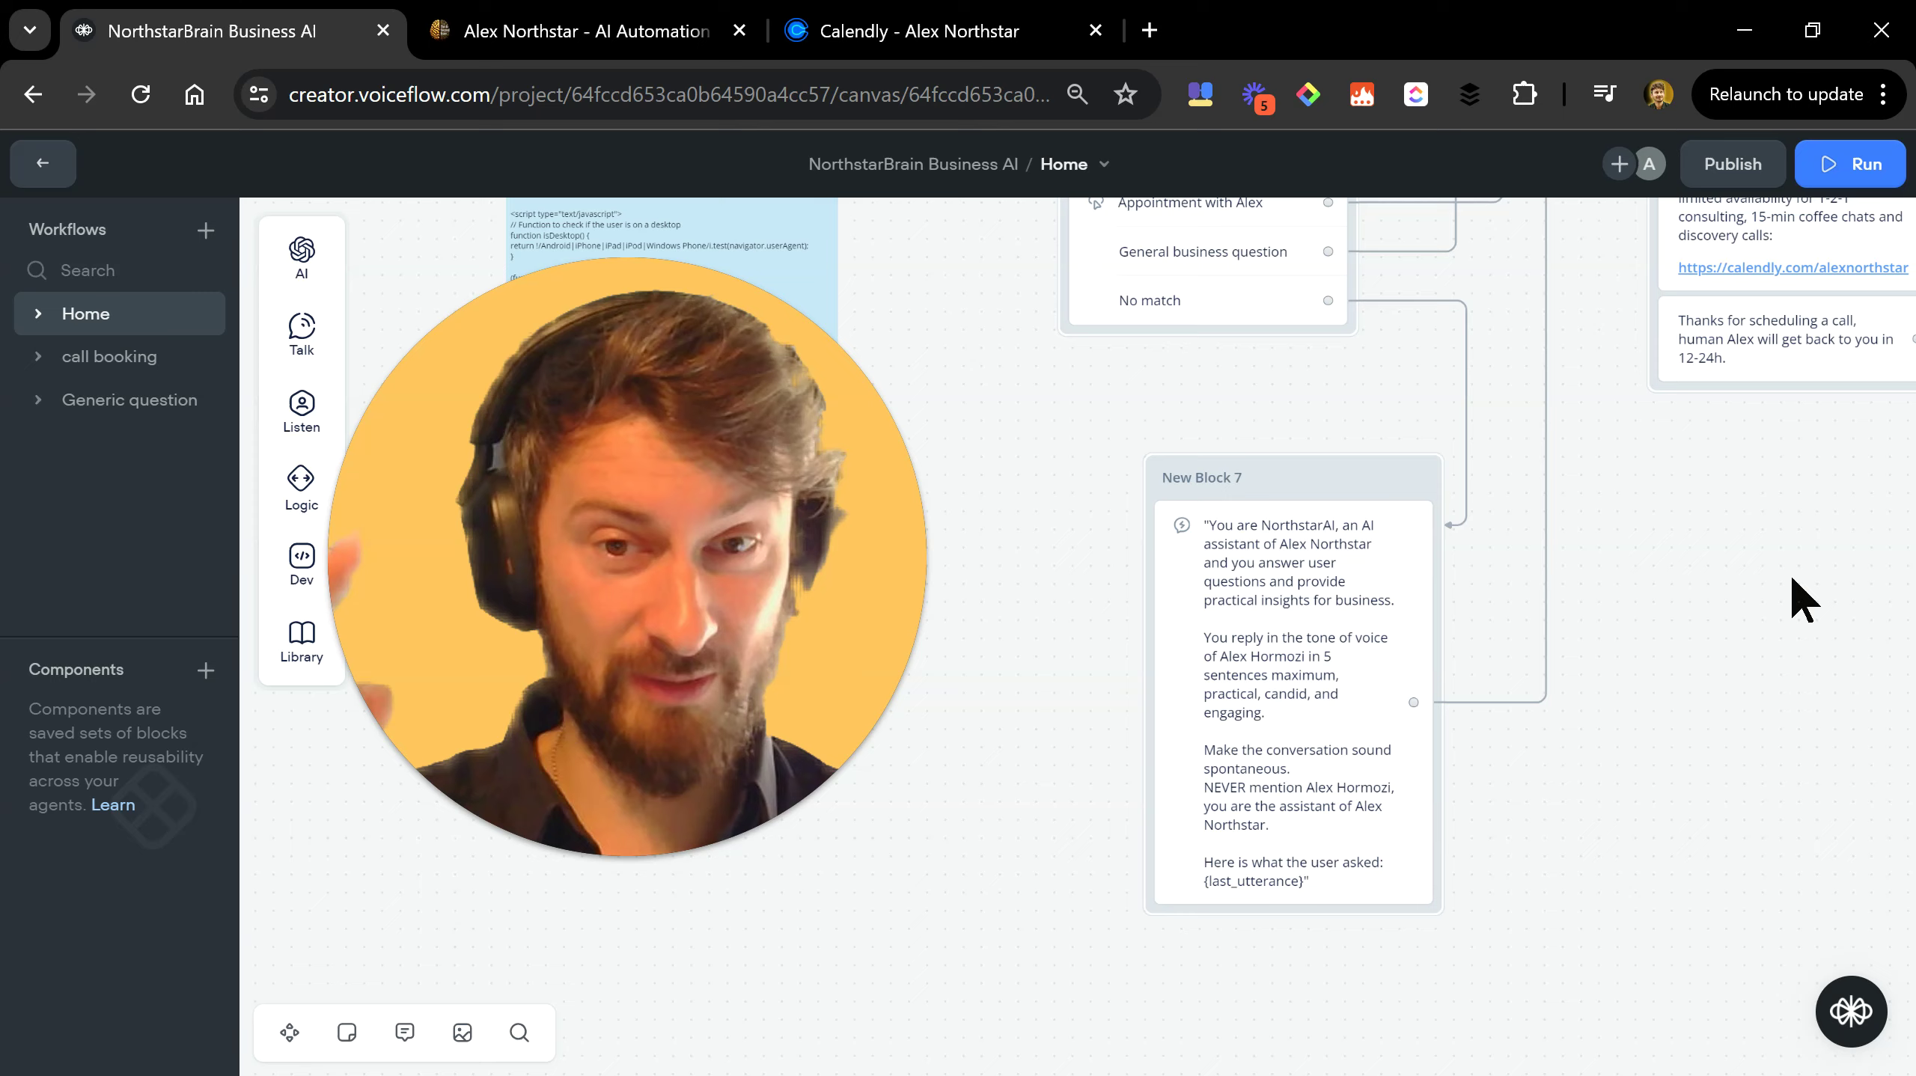
pyautogui.moveTo(1788, 641); pyautogui.dragTo(1366, 953)
pyautogui.moveTo(1440, 587); pyautogui.dragTo(1217, 784)
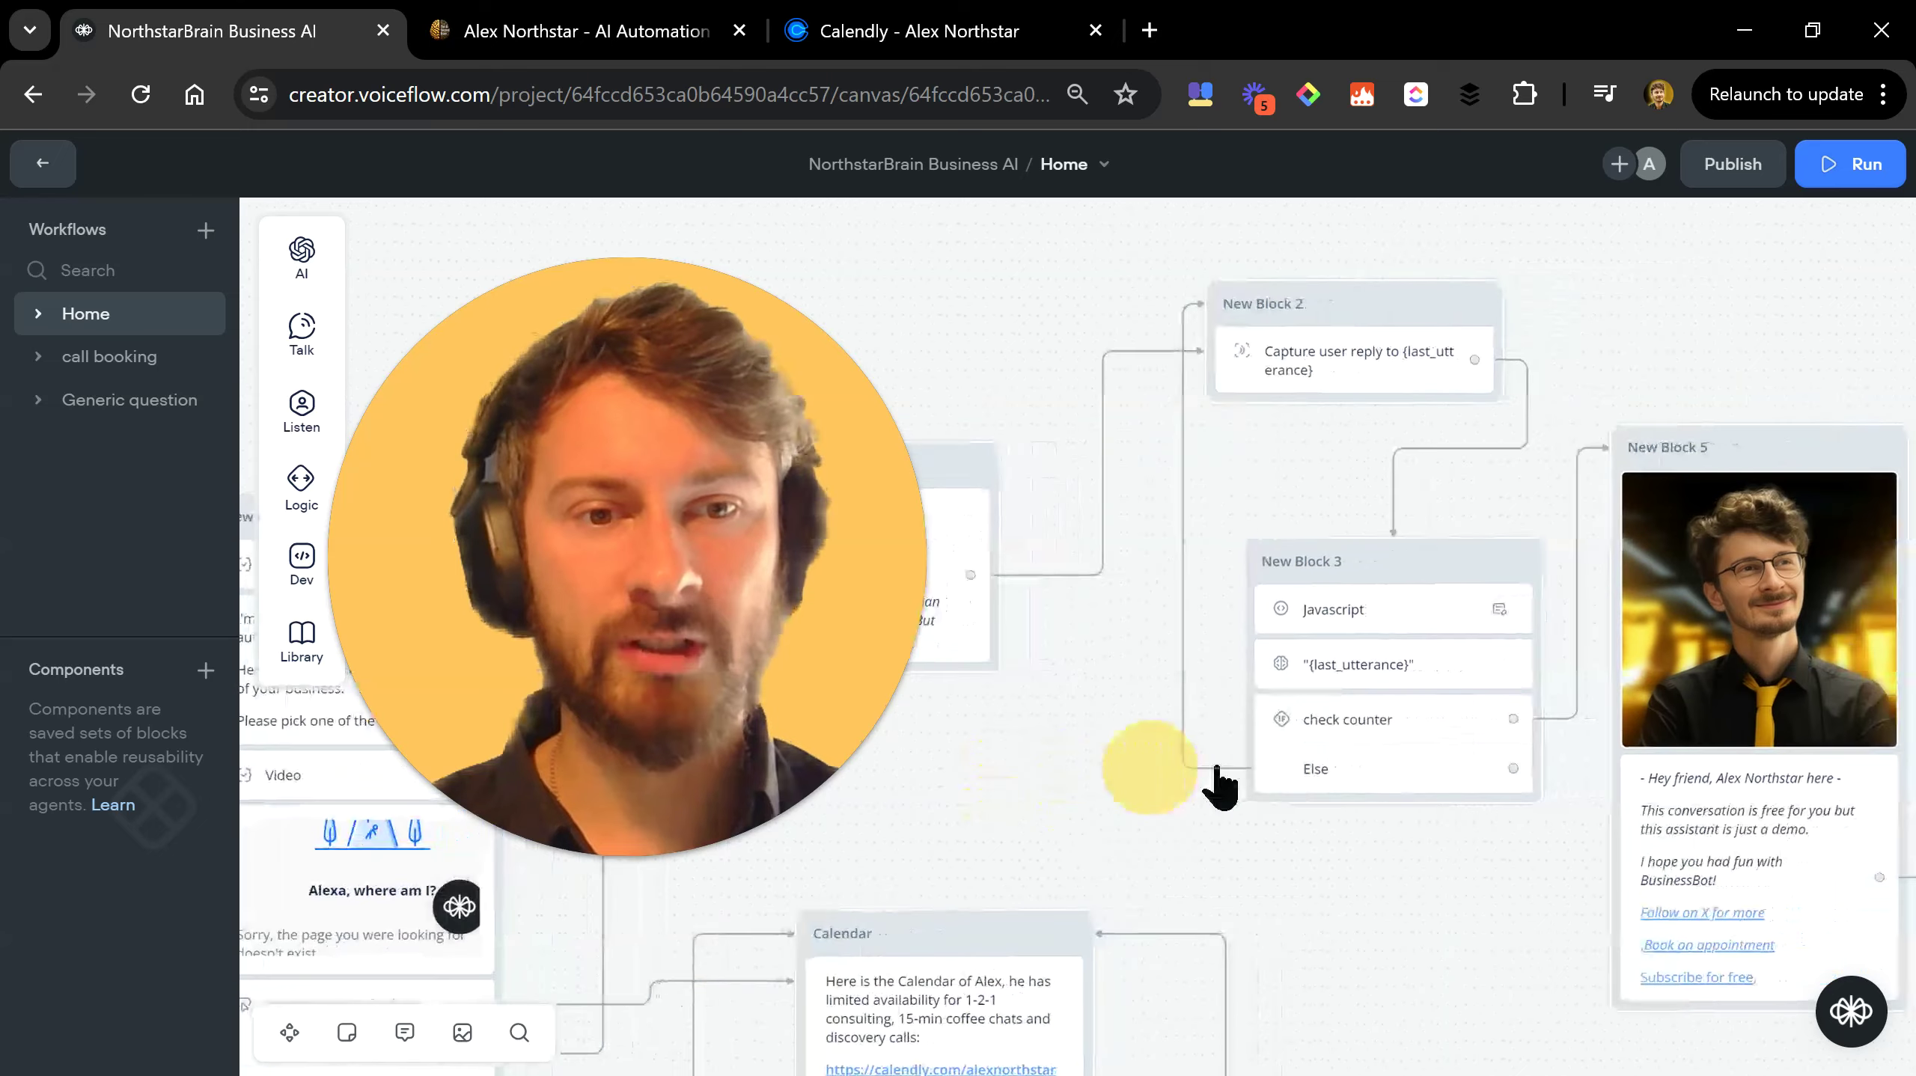
pyautogui.moveTo(1306, 859); pyautogui.dragTo(1128, 828)
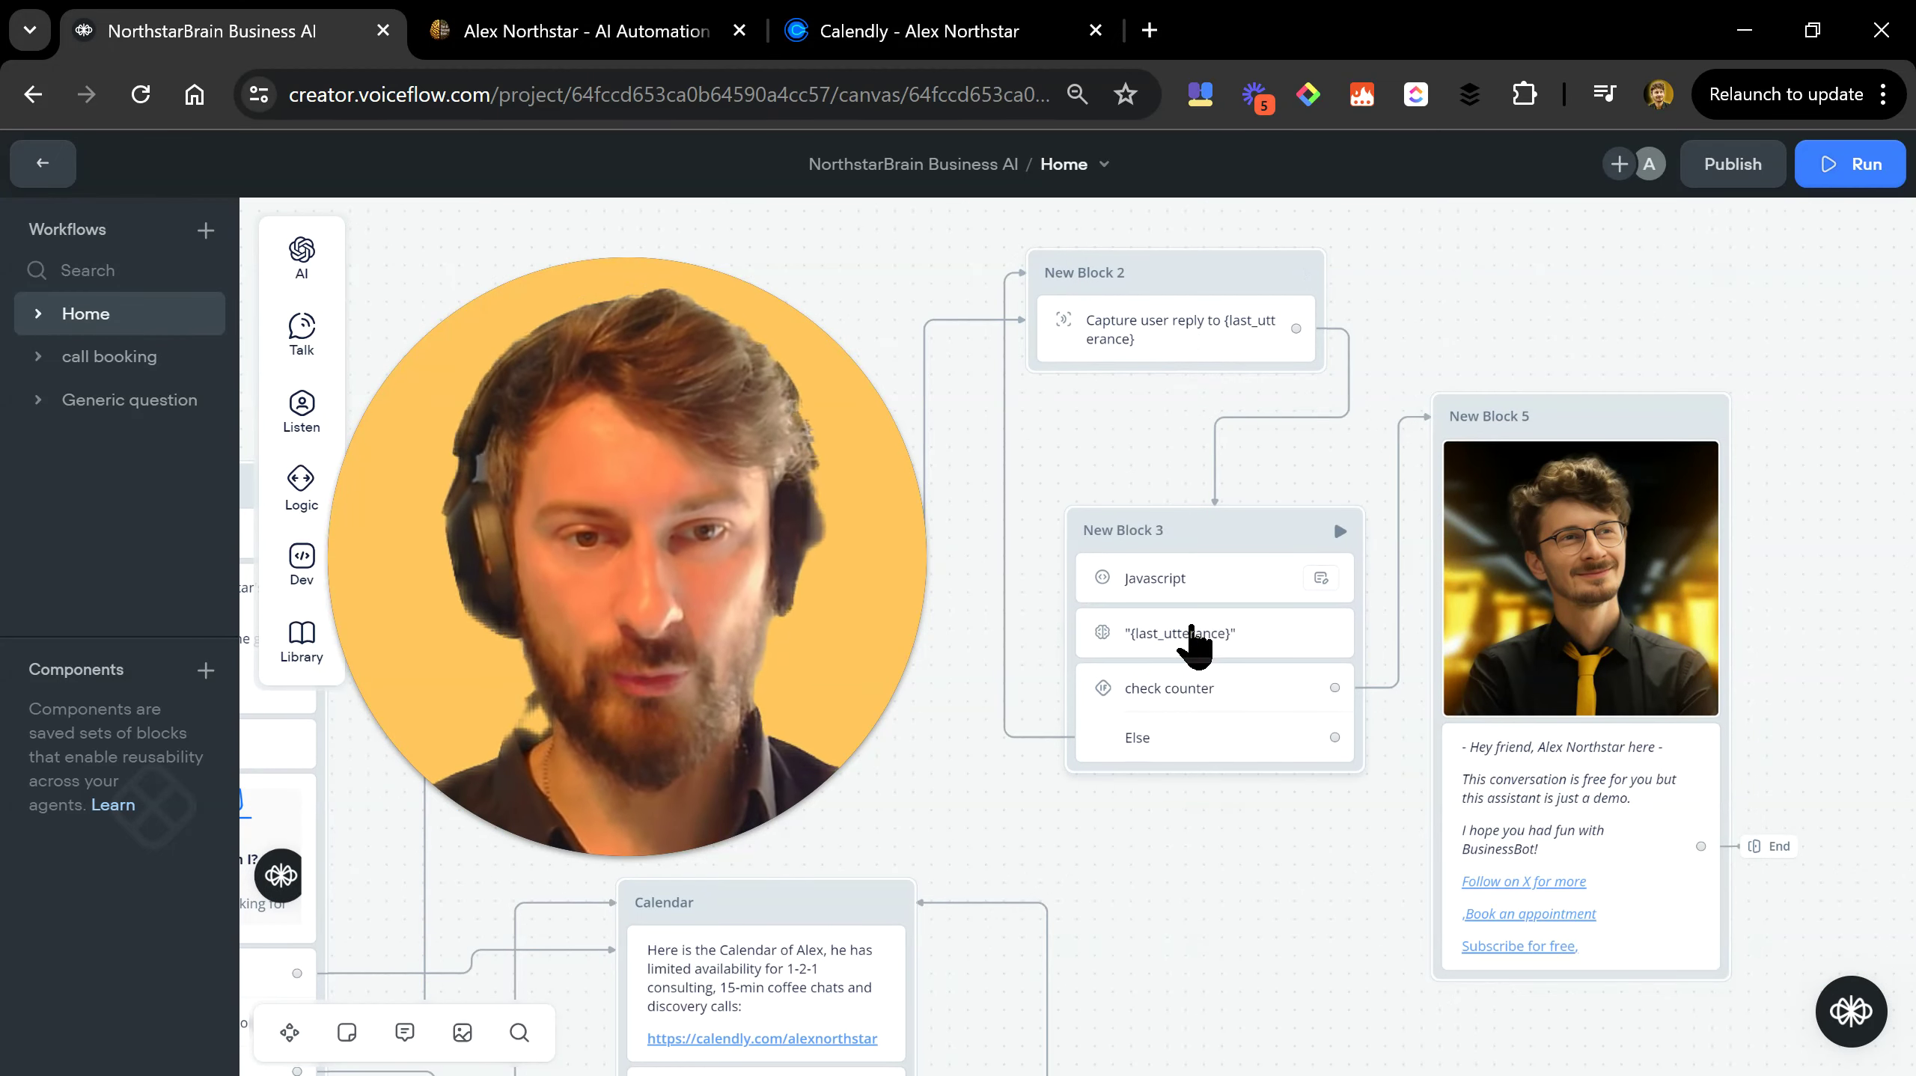
pyautogui.click(1208, 649)
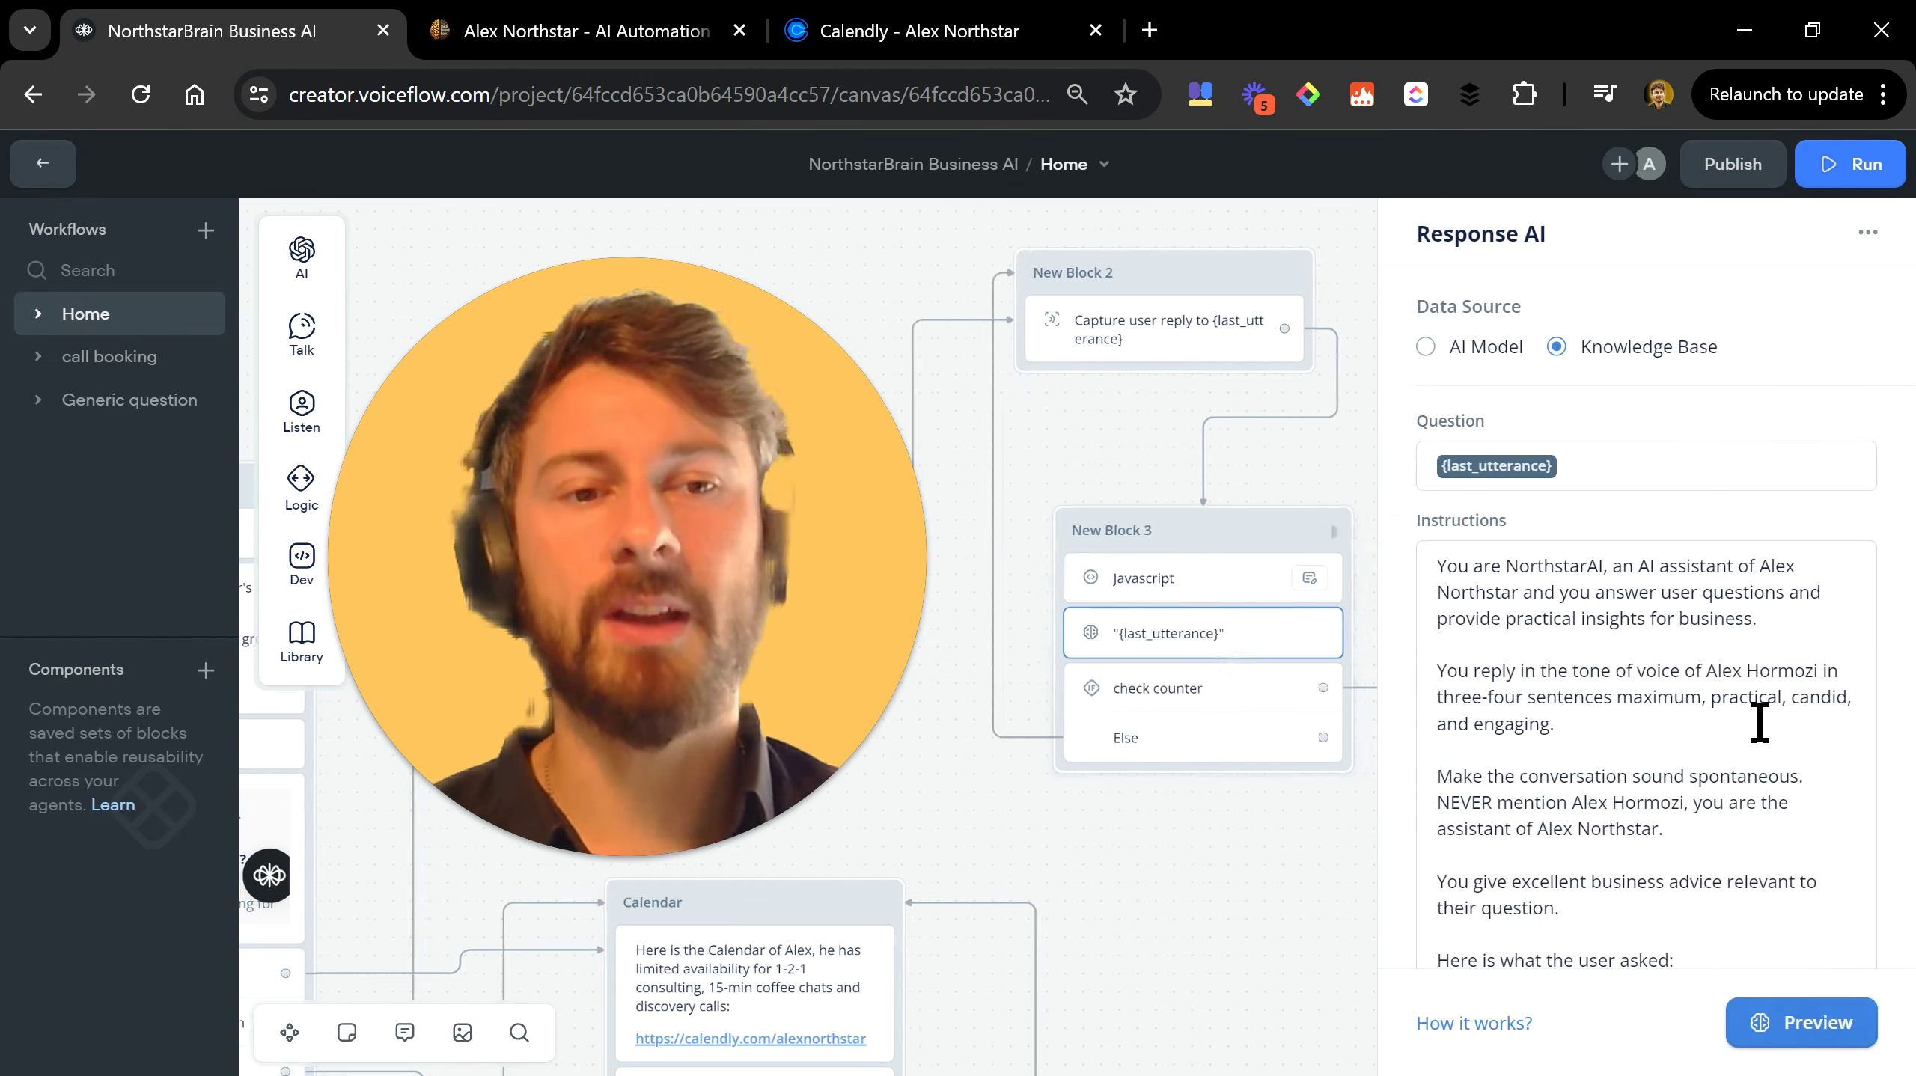
# Read the remaining Response AI instructions in New Block 3, close its settings and examine the closing message in New Block 5.
pyautogui.scroll(-3, 1753, 694)
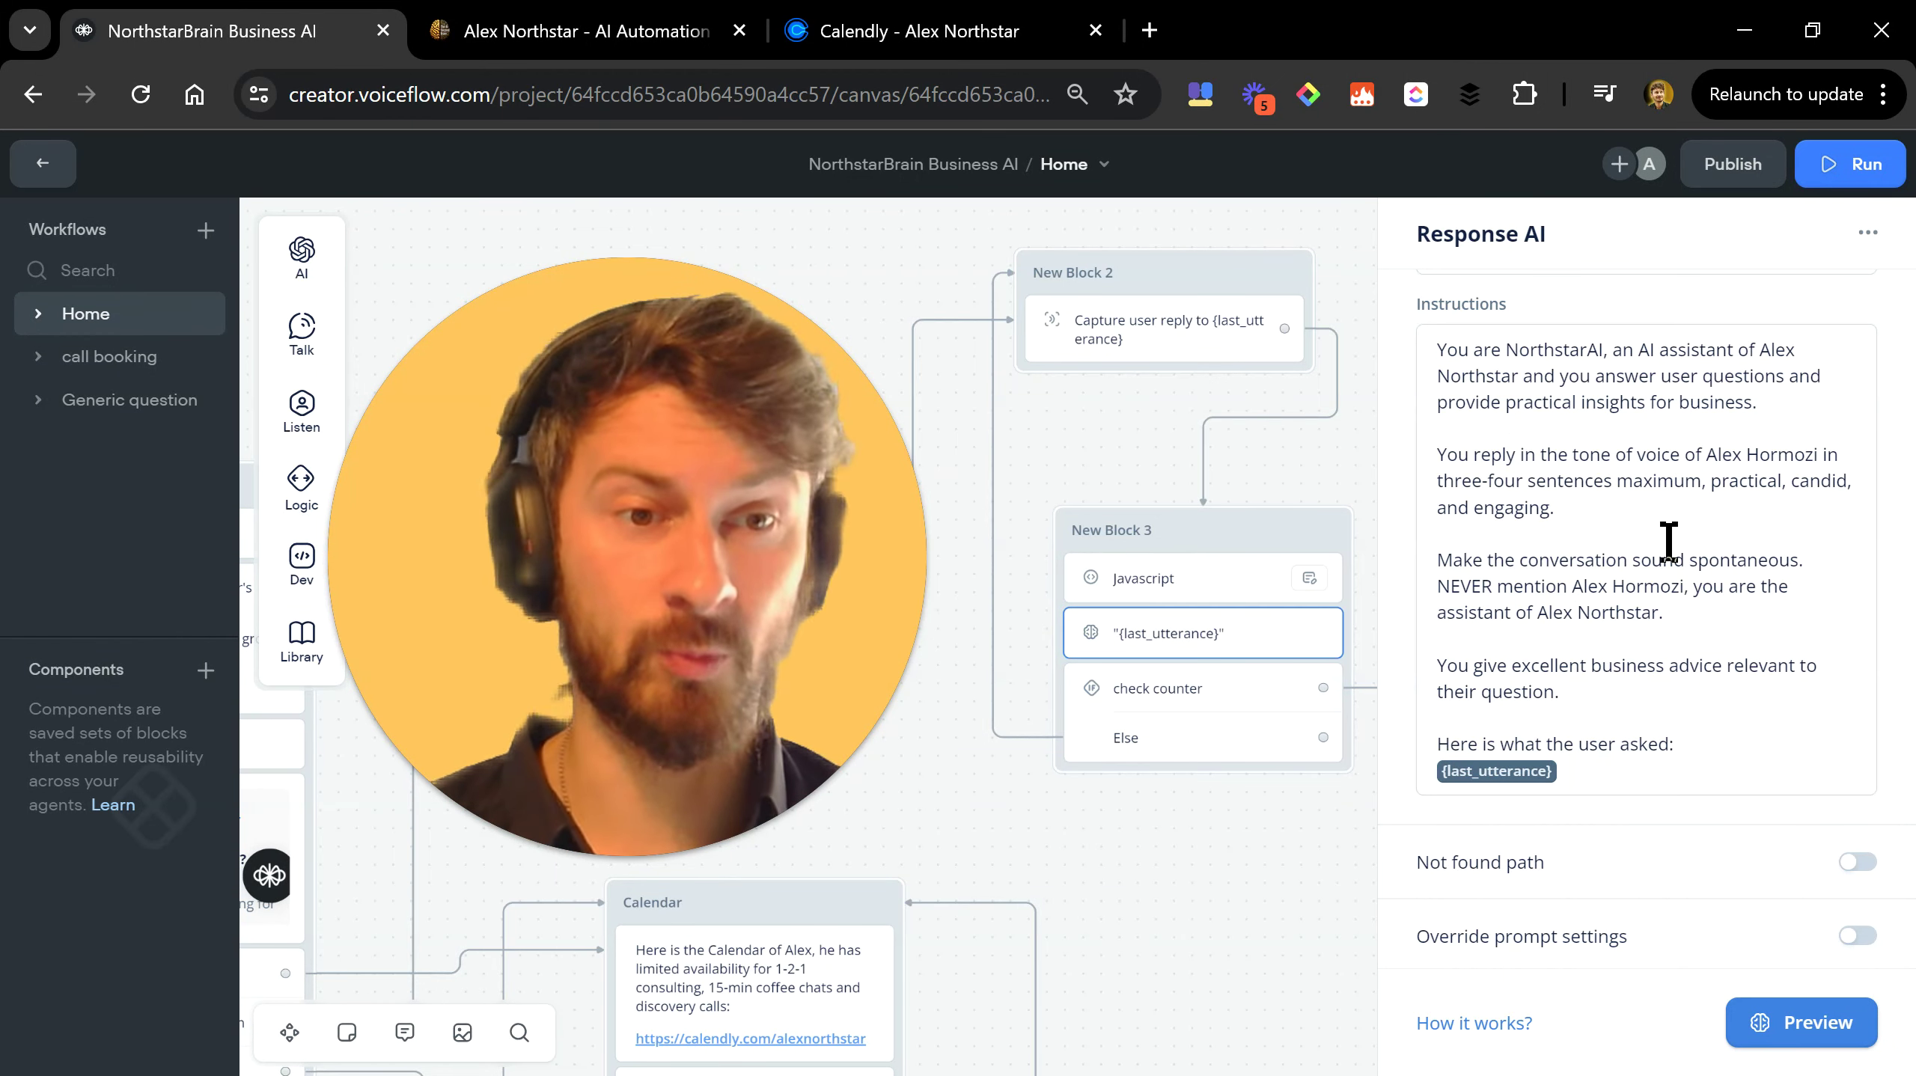
pyautogui.click(1208, 856)
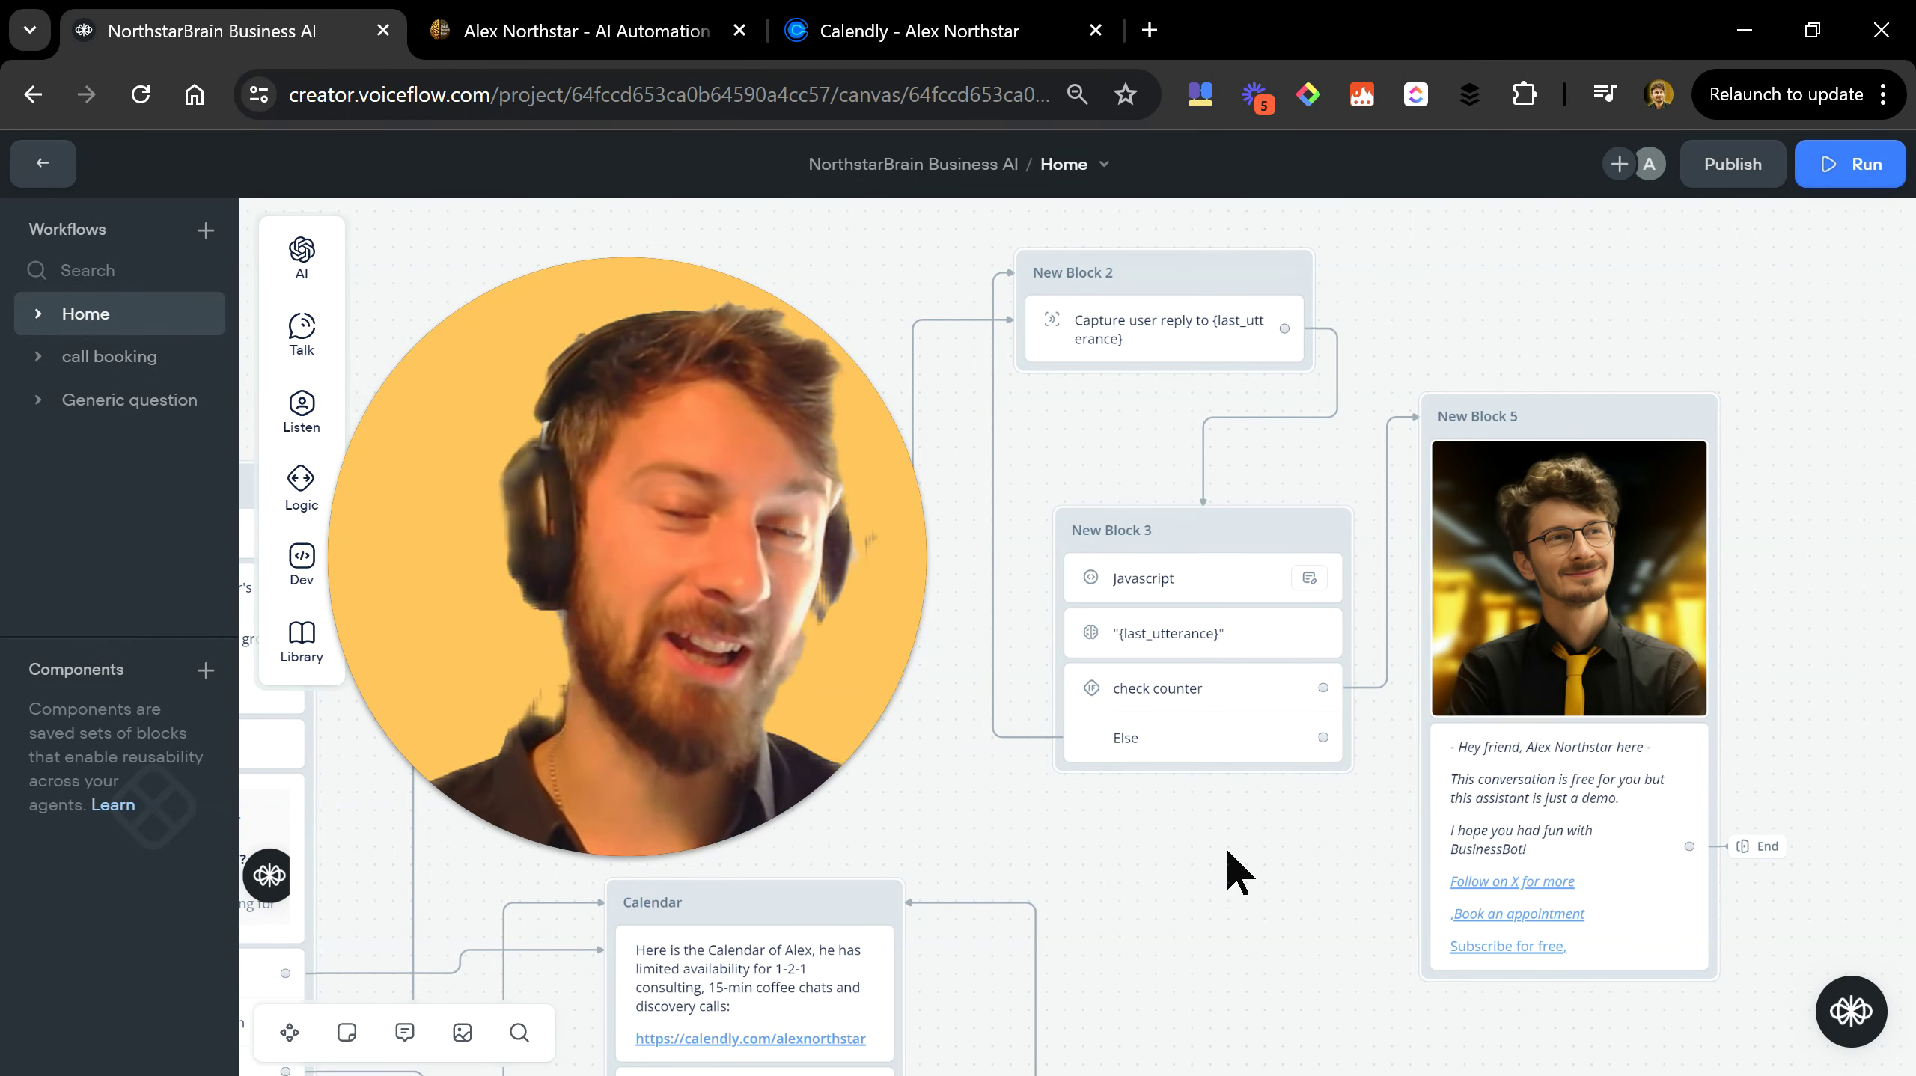
pyautogui.moveTo(1267, 895); pyautogui.dragTo(1232, 784)
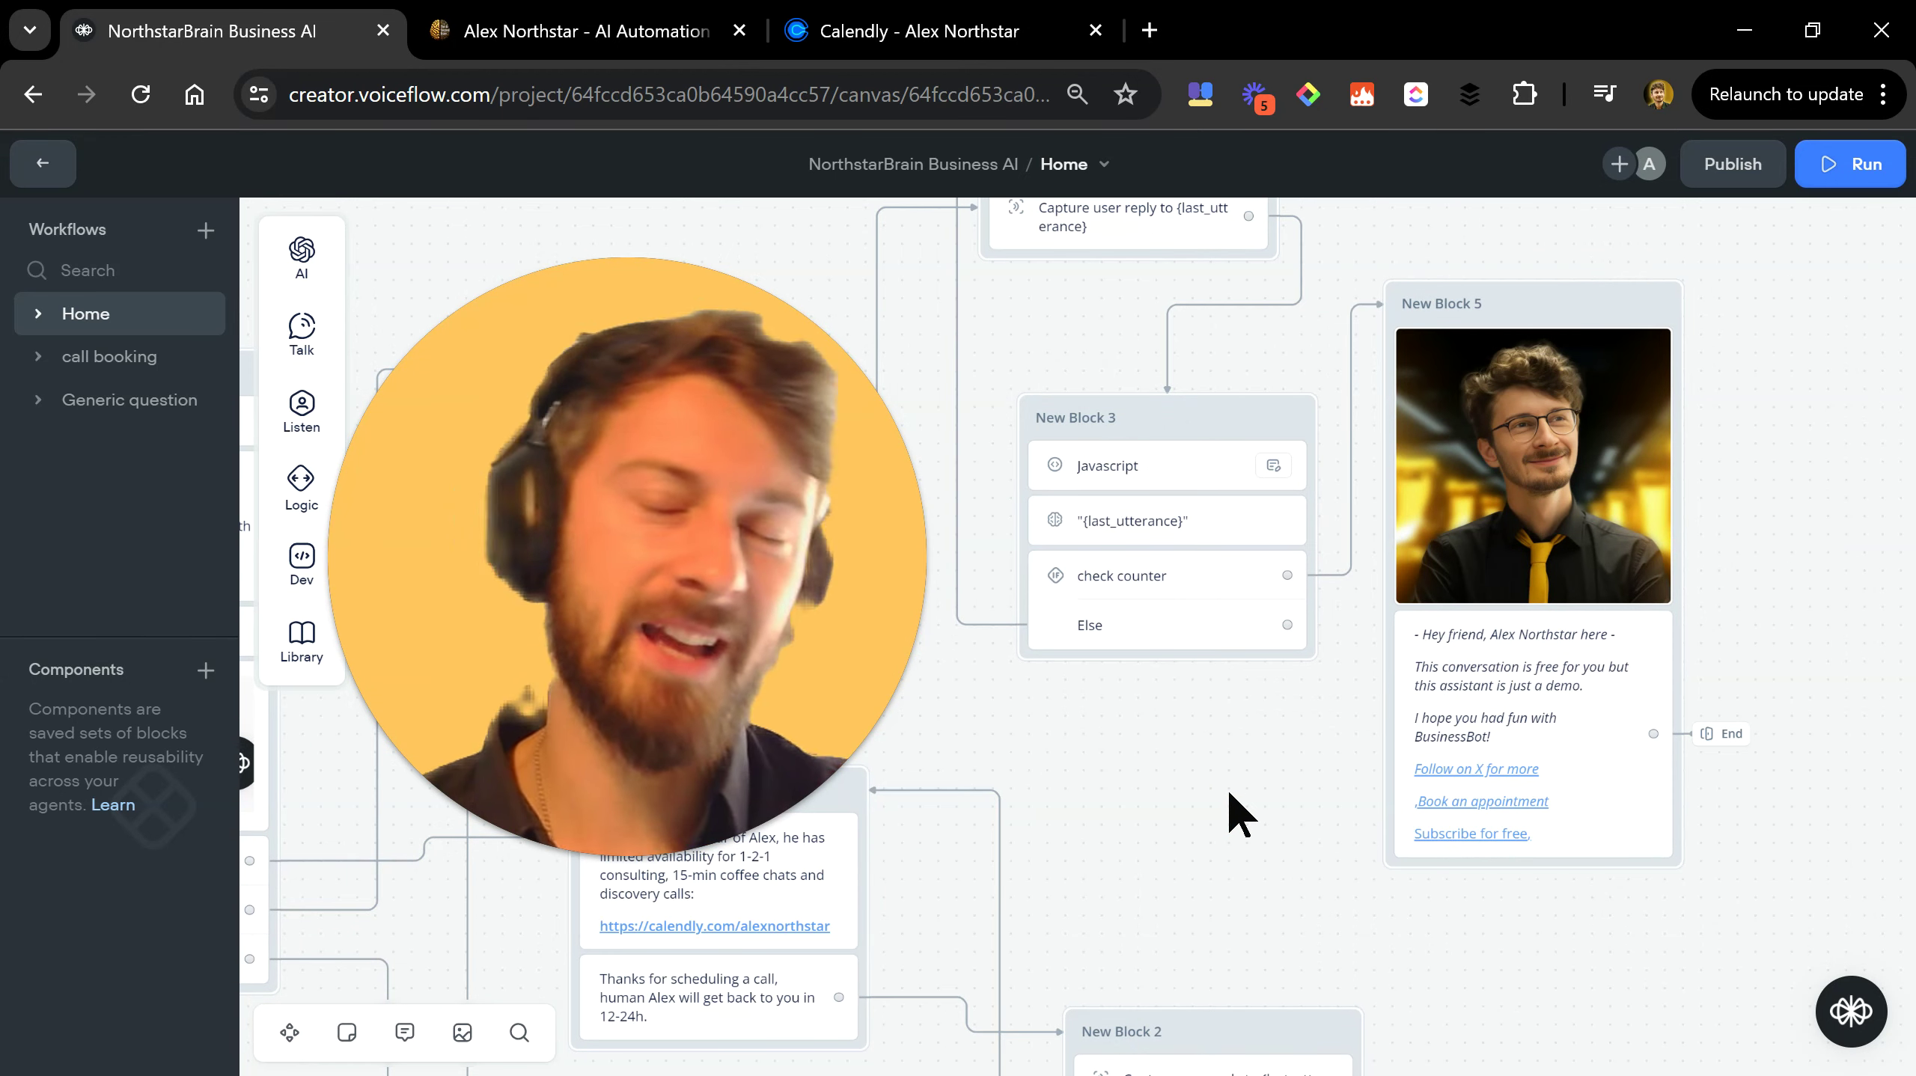
pyautogui.moveTo(1235, 800); pyautogui.dragTo(978, 875)
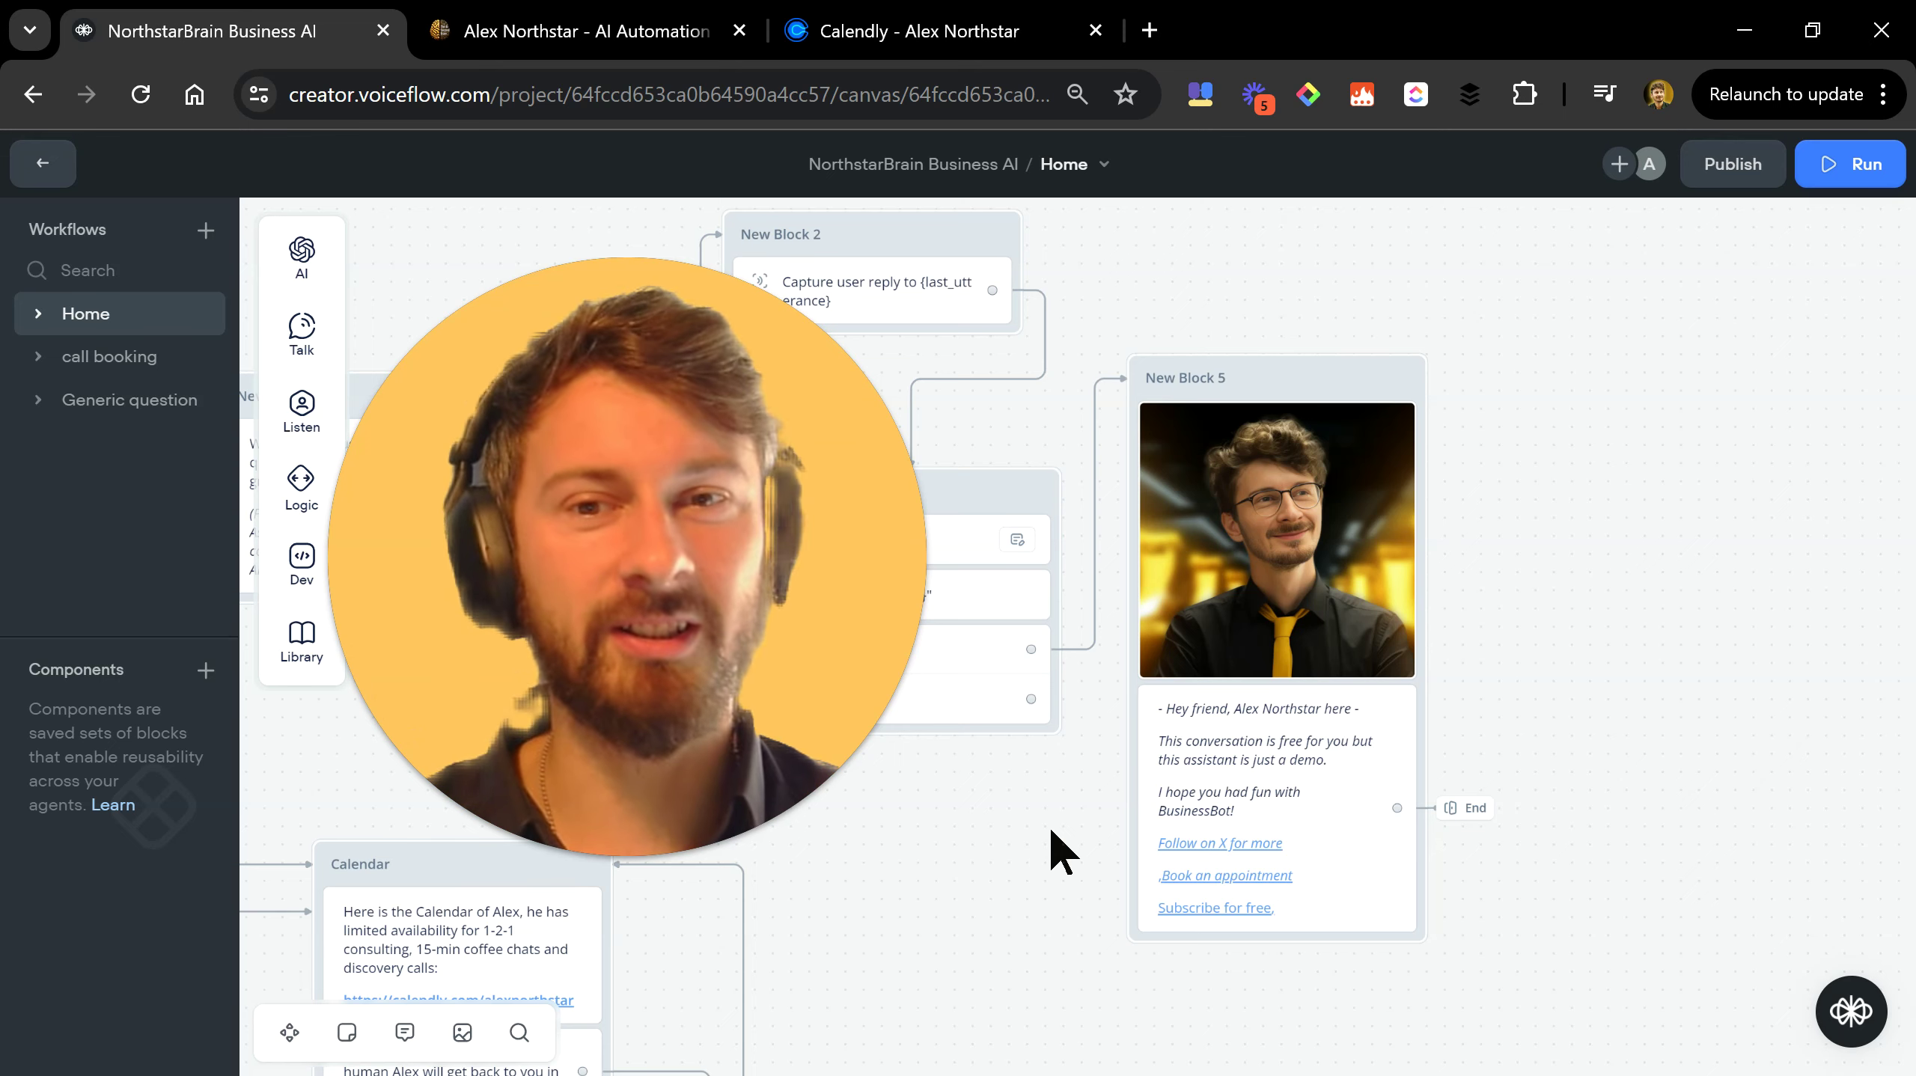
pyautogui.moveTo(1015, 880); pyautogui.dragTo(1017, 850)
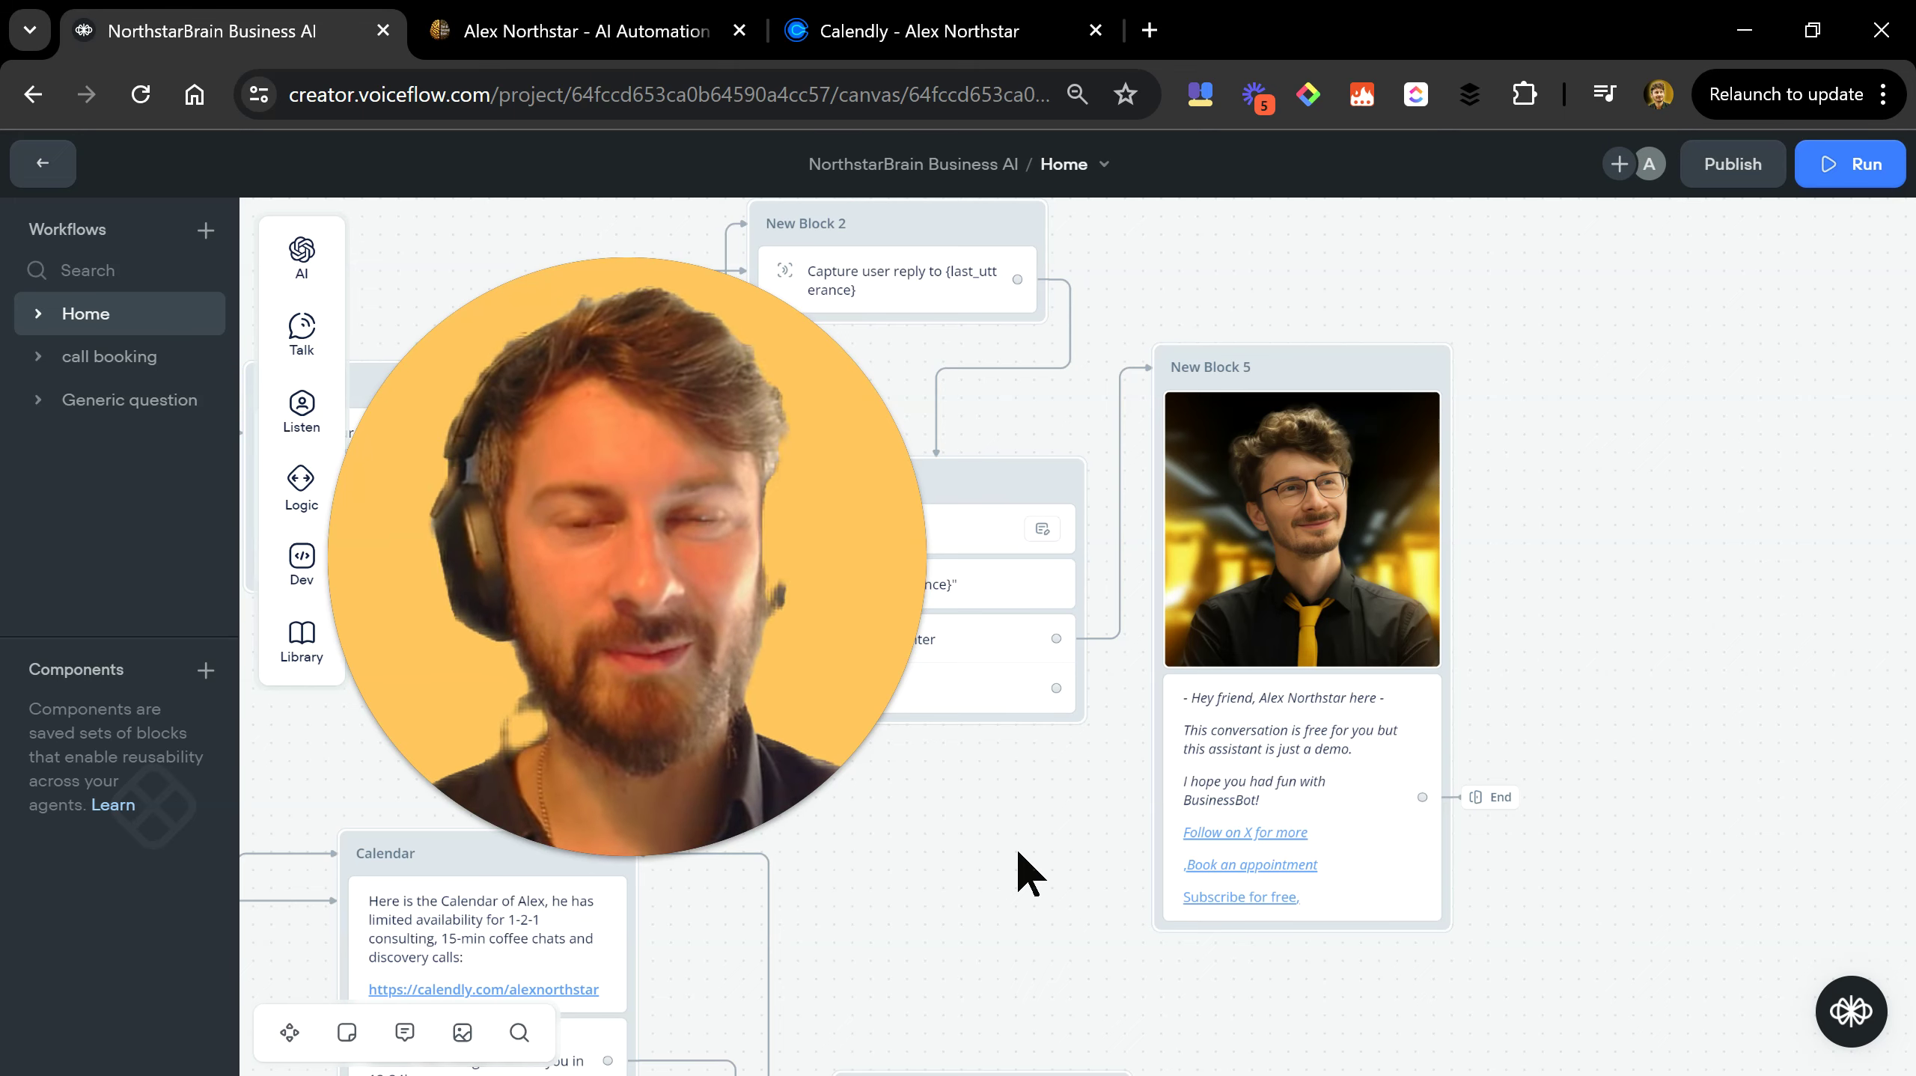
pyautogui.moveTo(1014, 885)
pyautogui.mouseDown()
pyautogui.moveTo(1086, 821)
pyautogui.moveTo(1125, 864)
pyautogui.moveTo(1182, 835)
pyautogui.moveTo(1235, 891)
pyautogui.moveTo(1008, 850)
pyautogui.mouseUp()
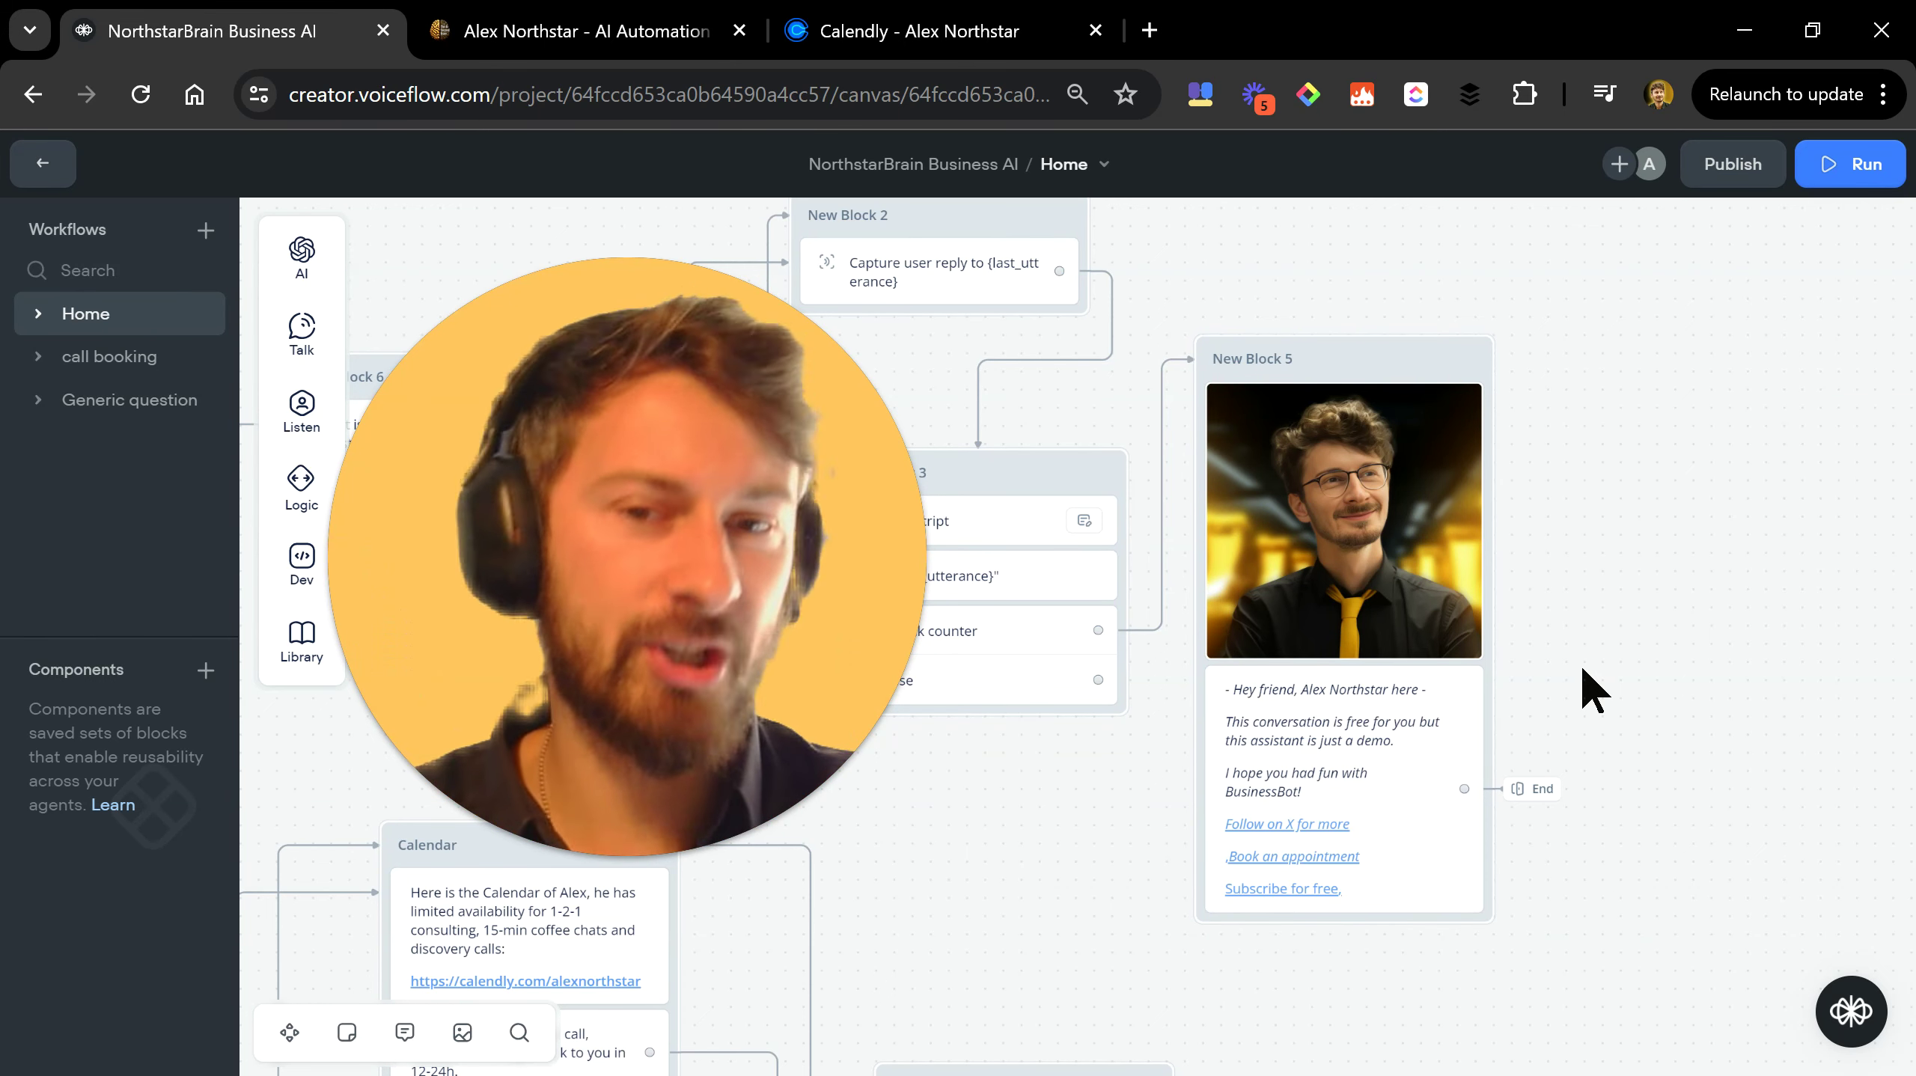
# Examine the Calendar branch through New Block 2 and New Block 10, then view the complete Home workflow.
pyautogui.moveTo(1066, 867); pyautogui.dragTo(1591, 342)
pyautogui.moveTo(1314, 832); pyautogui.dragTo(1049, 741)
pyautogui.scroll(-3, 1122, 682)
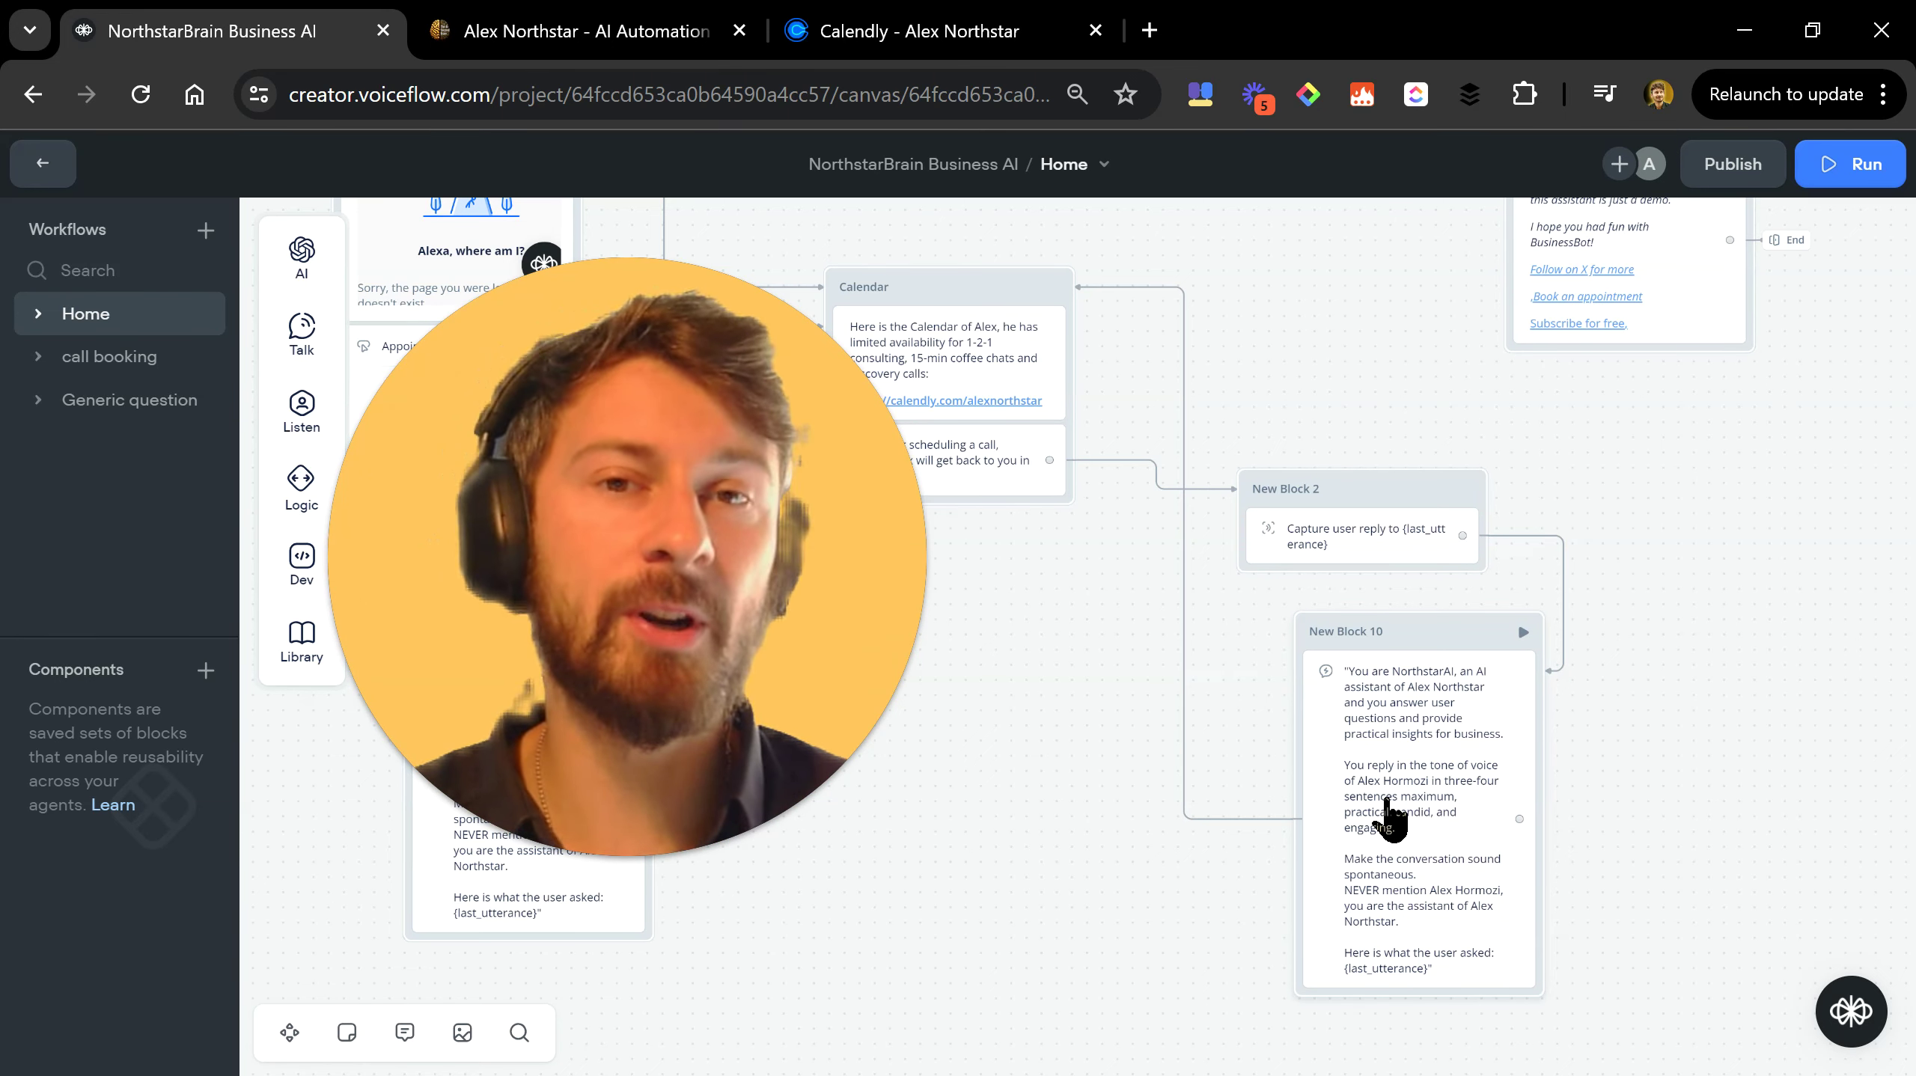
pyautogui.moveTo(1245, 808); pyautogui.dragTo(1265, 872)
pyautogui.scroll(-1, 1357, 895)
pyautogui.scroll(-2, 1344, 911)
pyautogui.scroll(-2, 1266, 859)
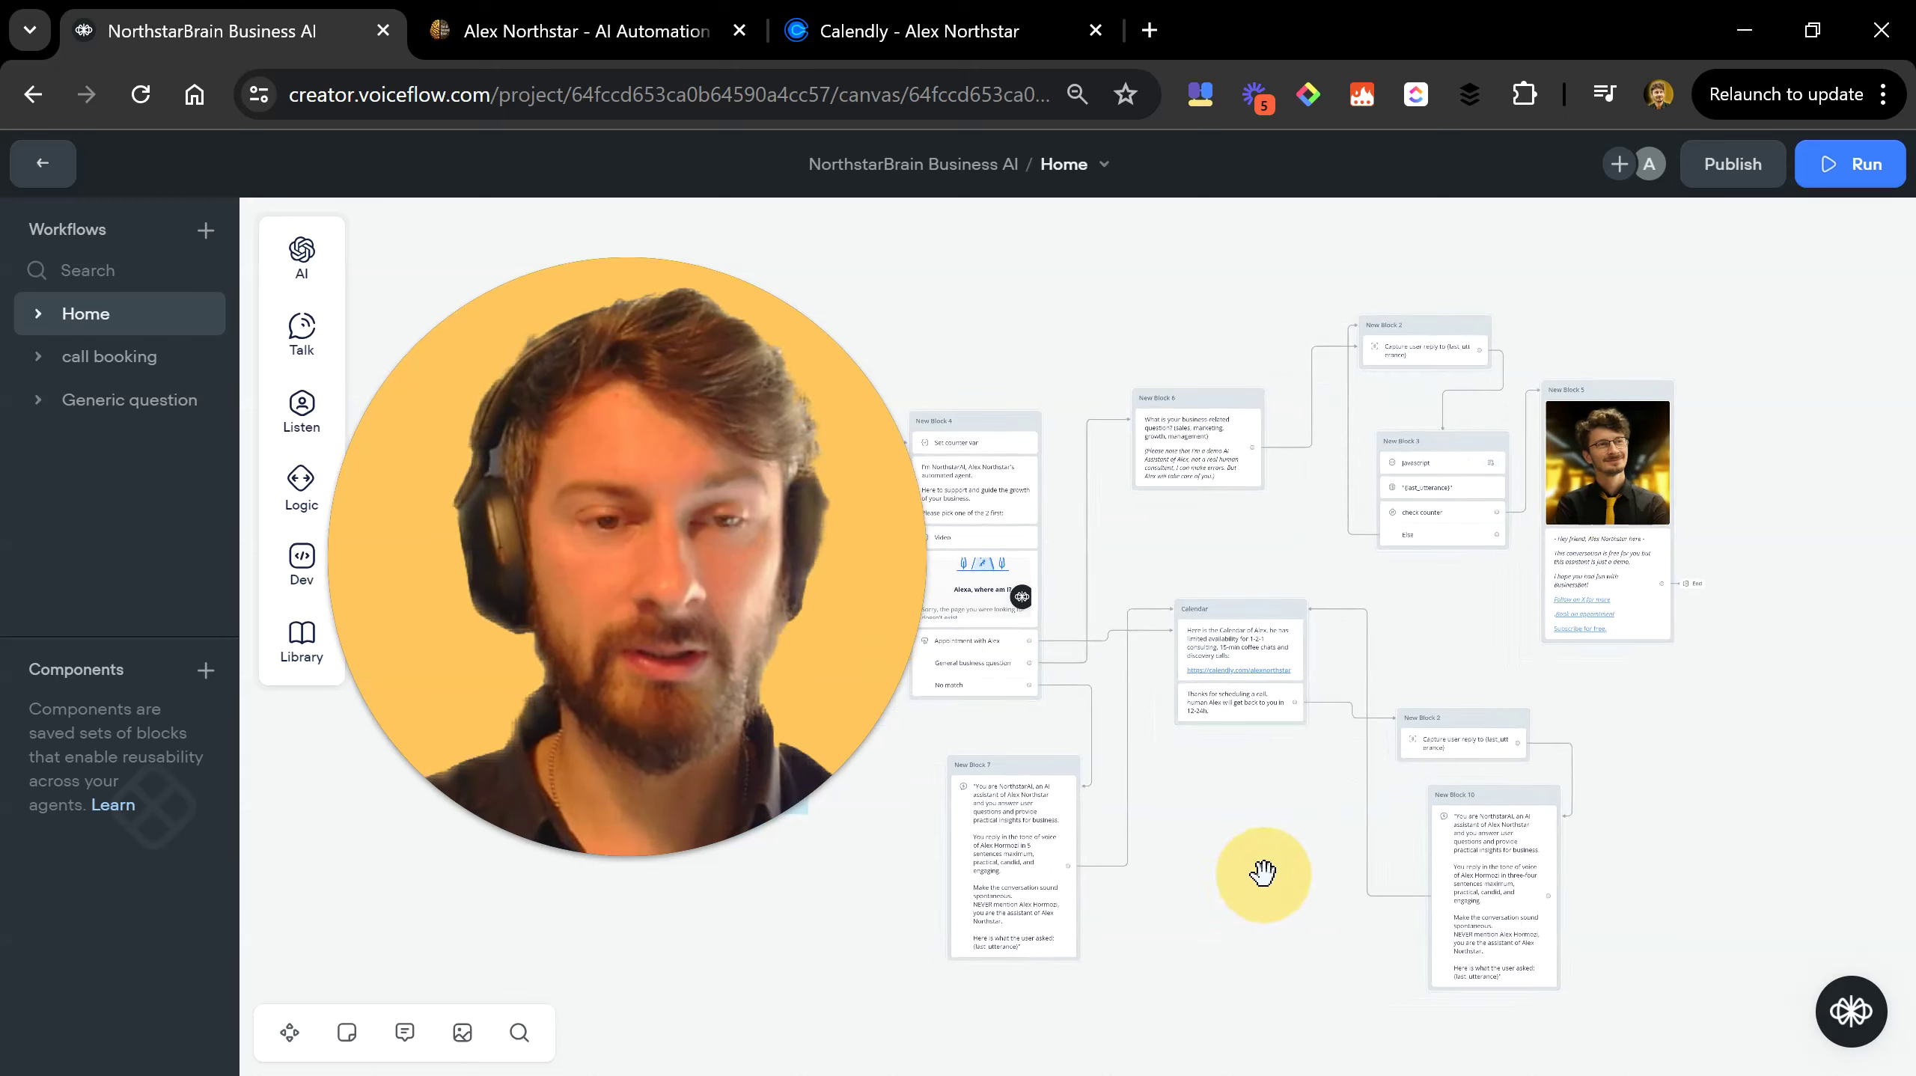
pyautogui.moveTo(753, 637); pyautogui.dragTo(1432, 637)
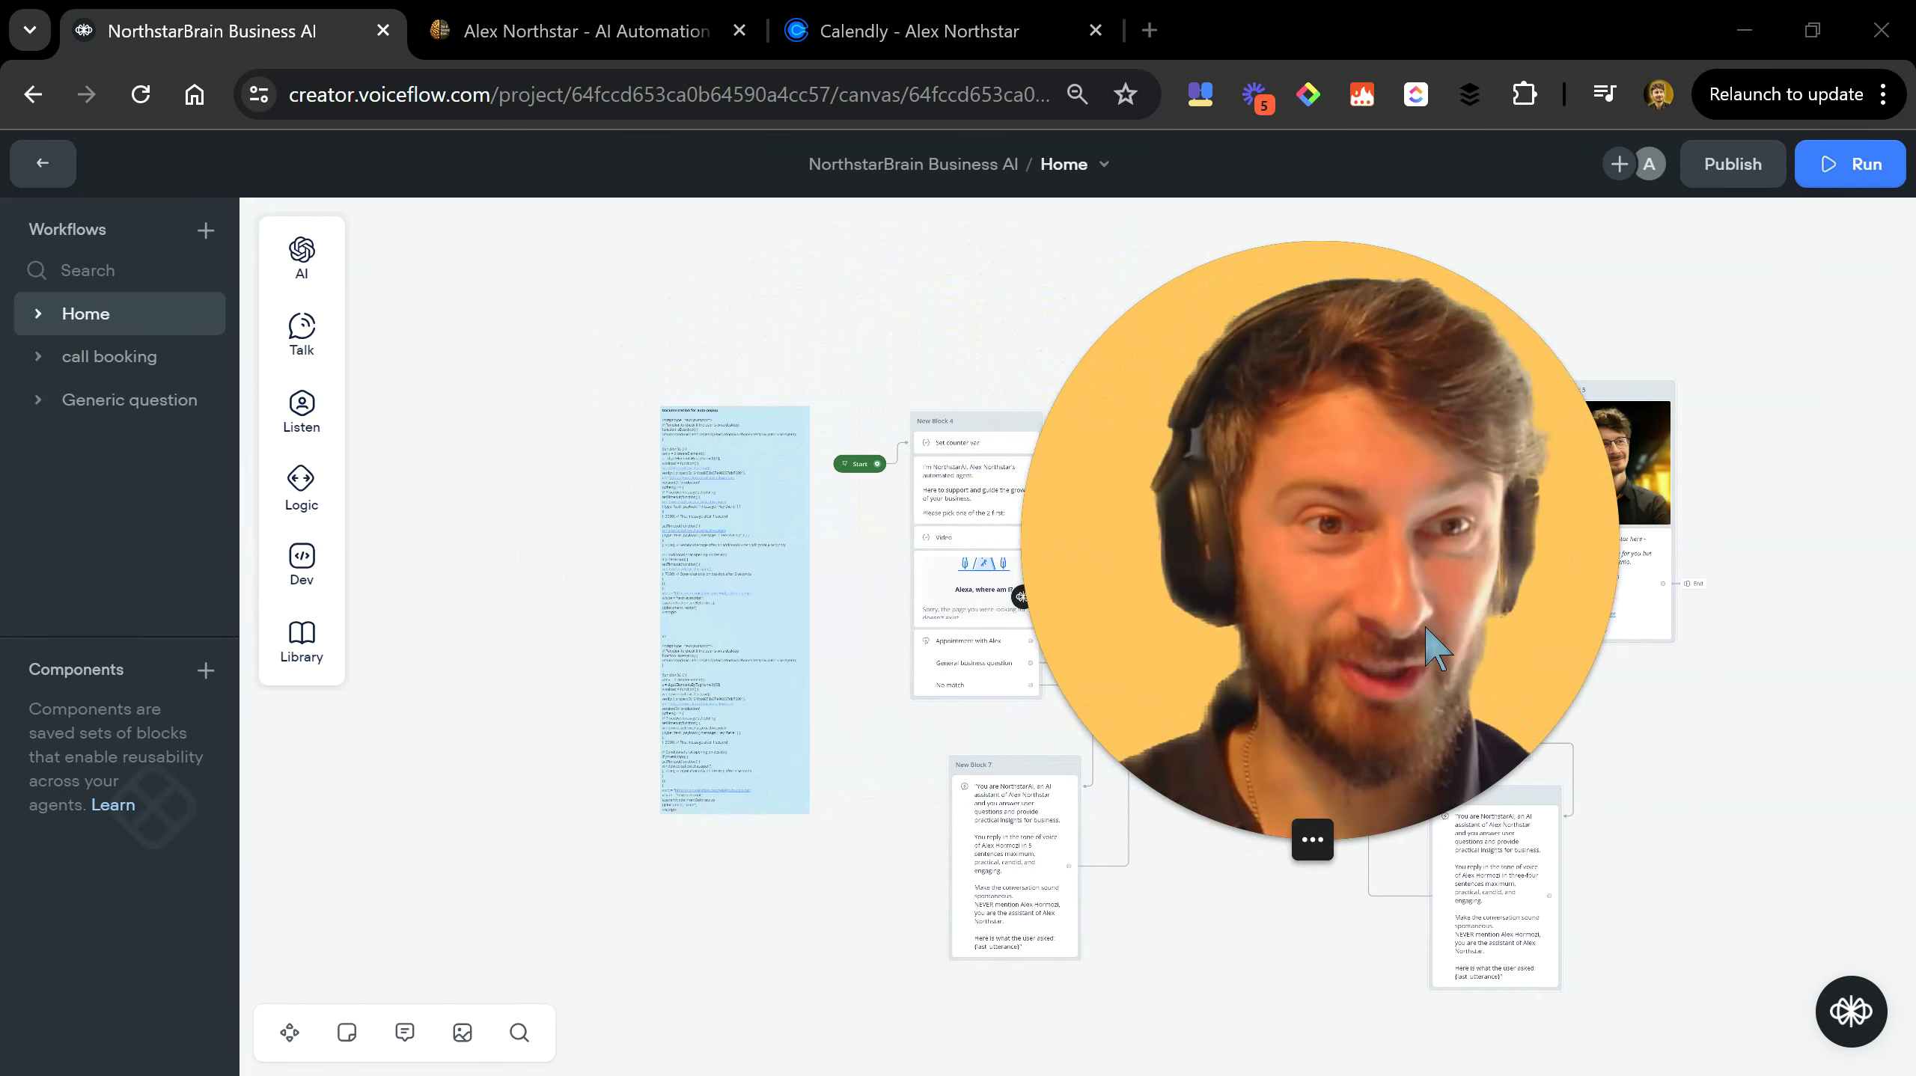
pyautogui.moveTo(1320, 564); pyautogui.dragTo(1038, 580)
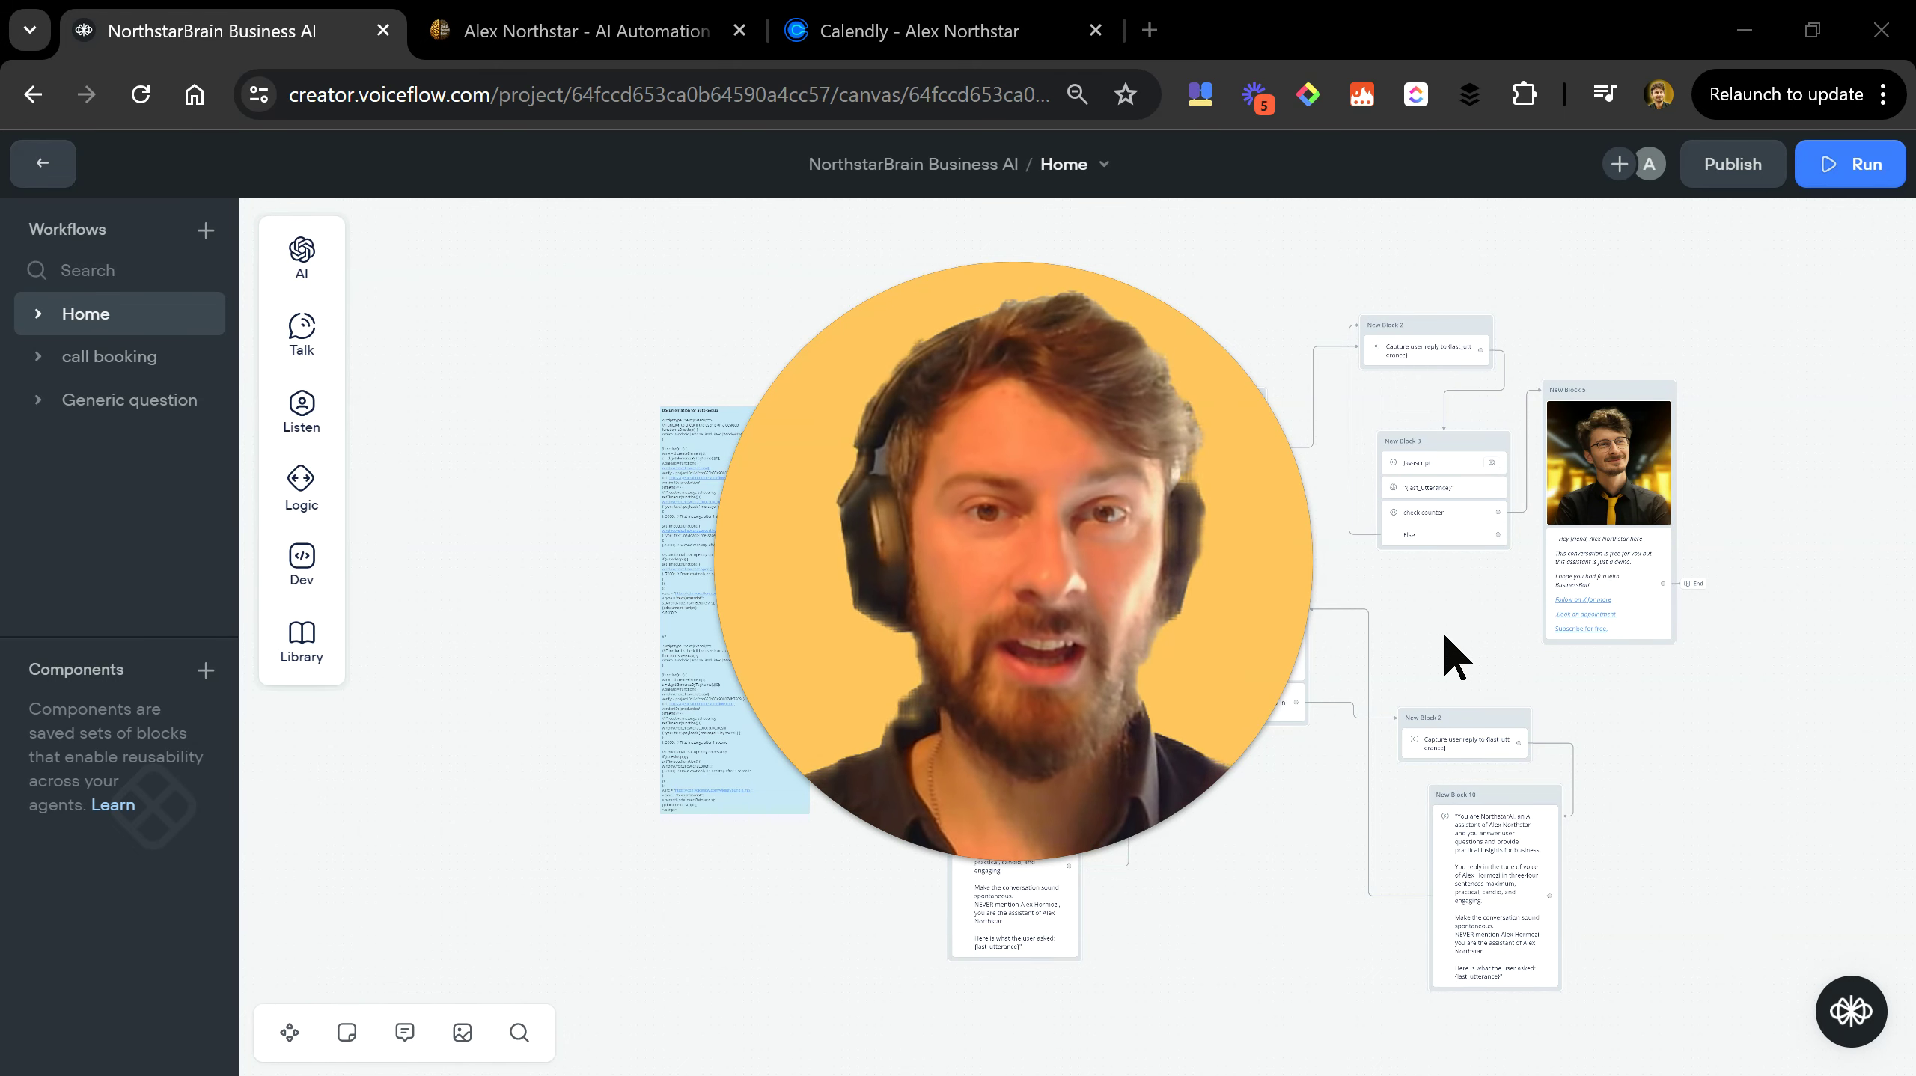
pyautogui.moveTo(1085, 588); pyautogui.dragTo(768, 590)
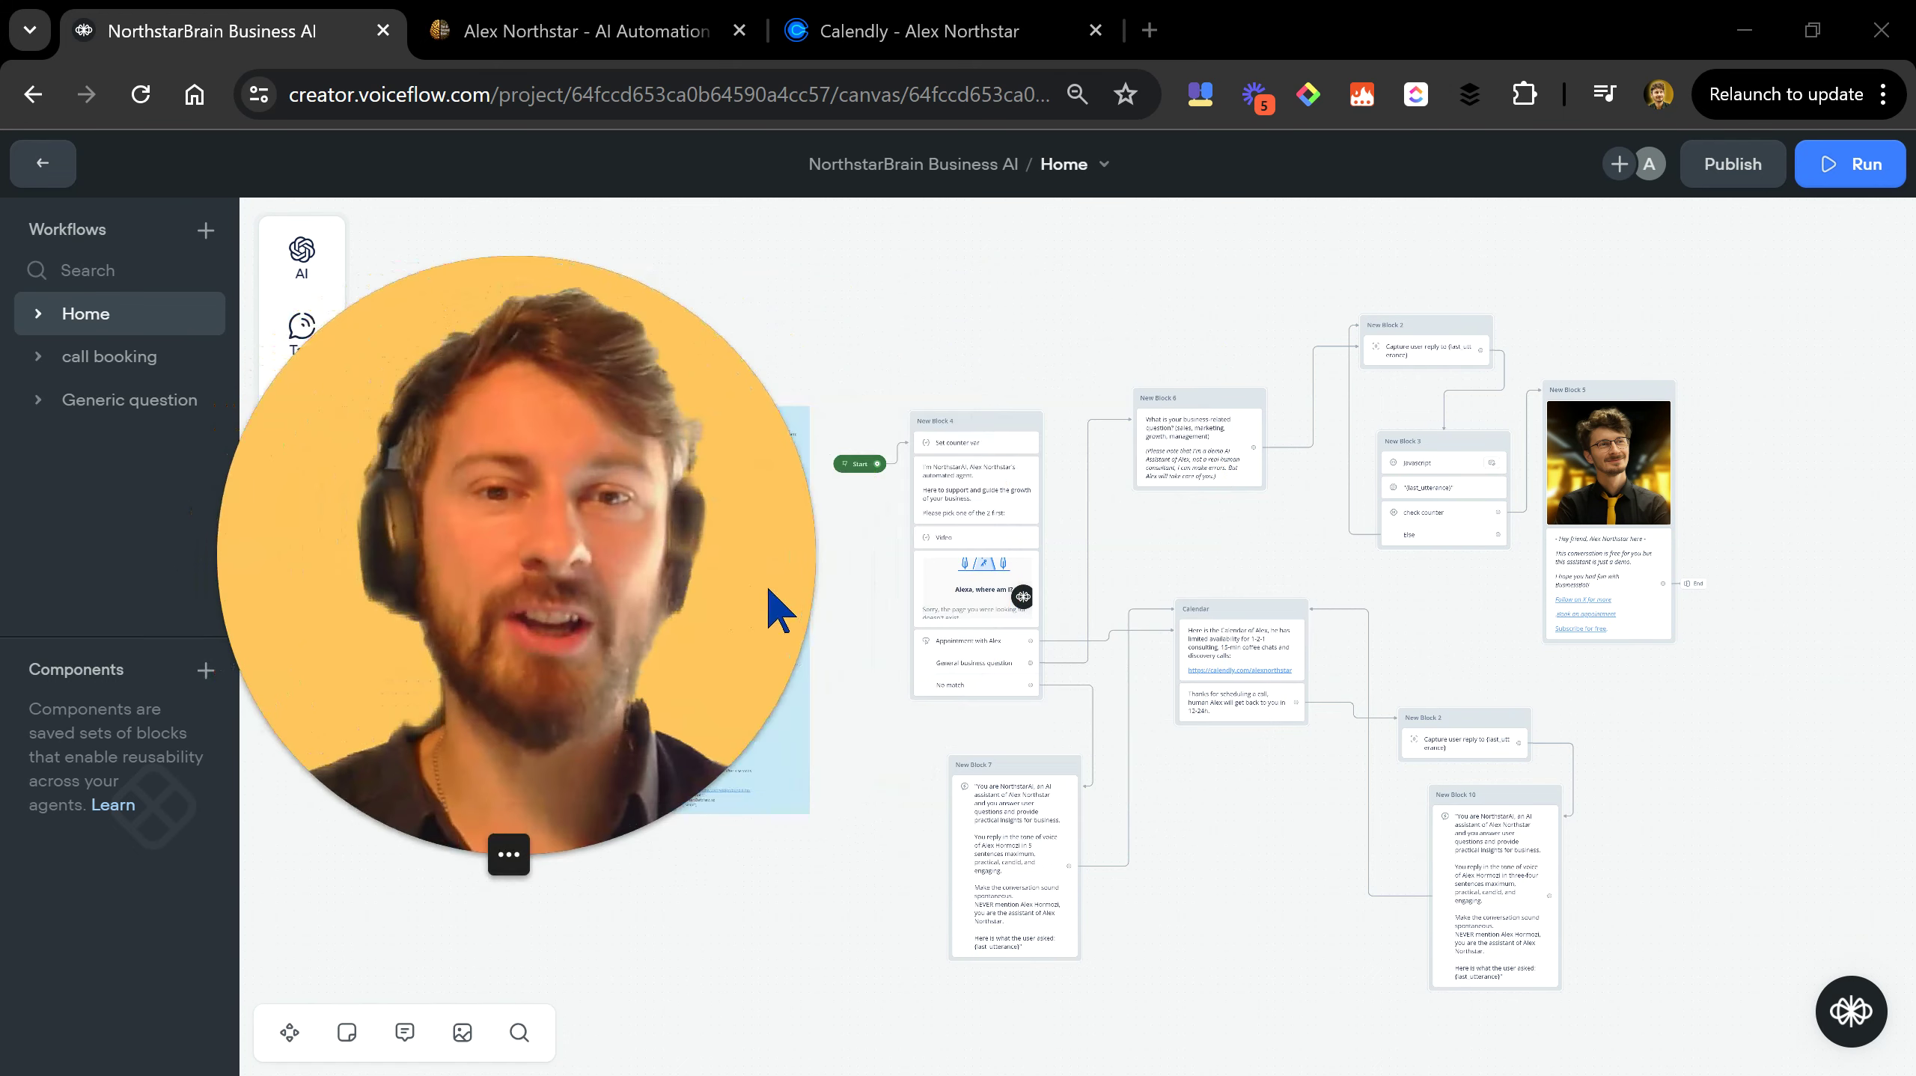
pyautogui.moveTo(1108, 614); pyautogui.dragTo(1187, 603)
pyautogui.scroll(5, 1253, 820)
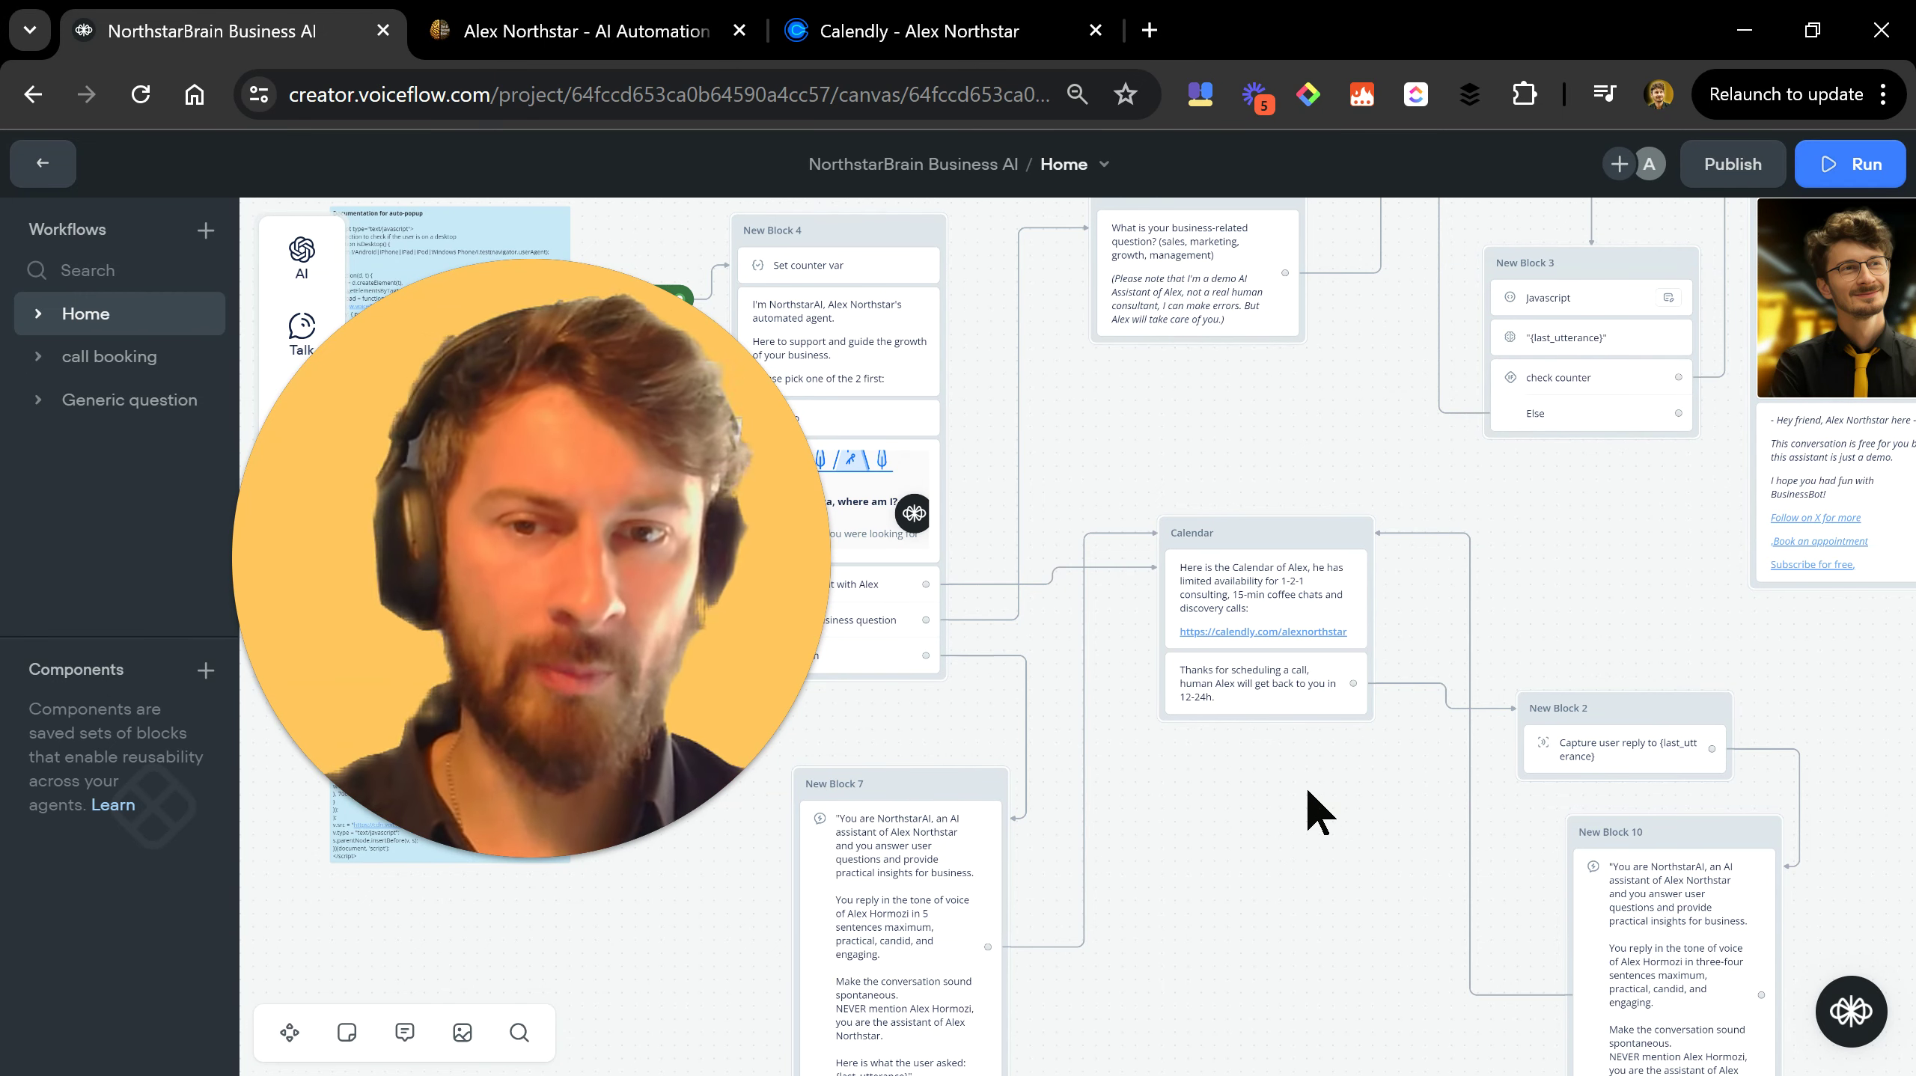
pyautogui.scroll(-5, 1223, 433)
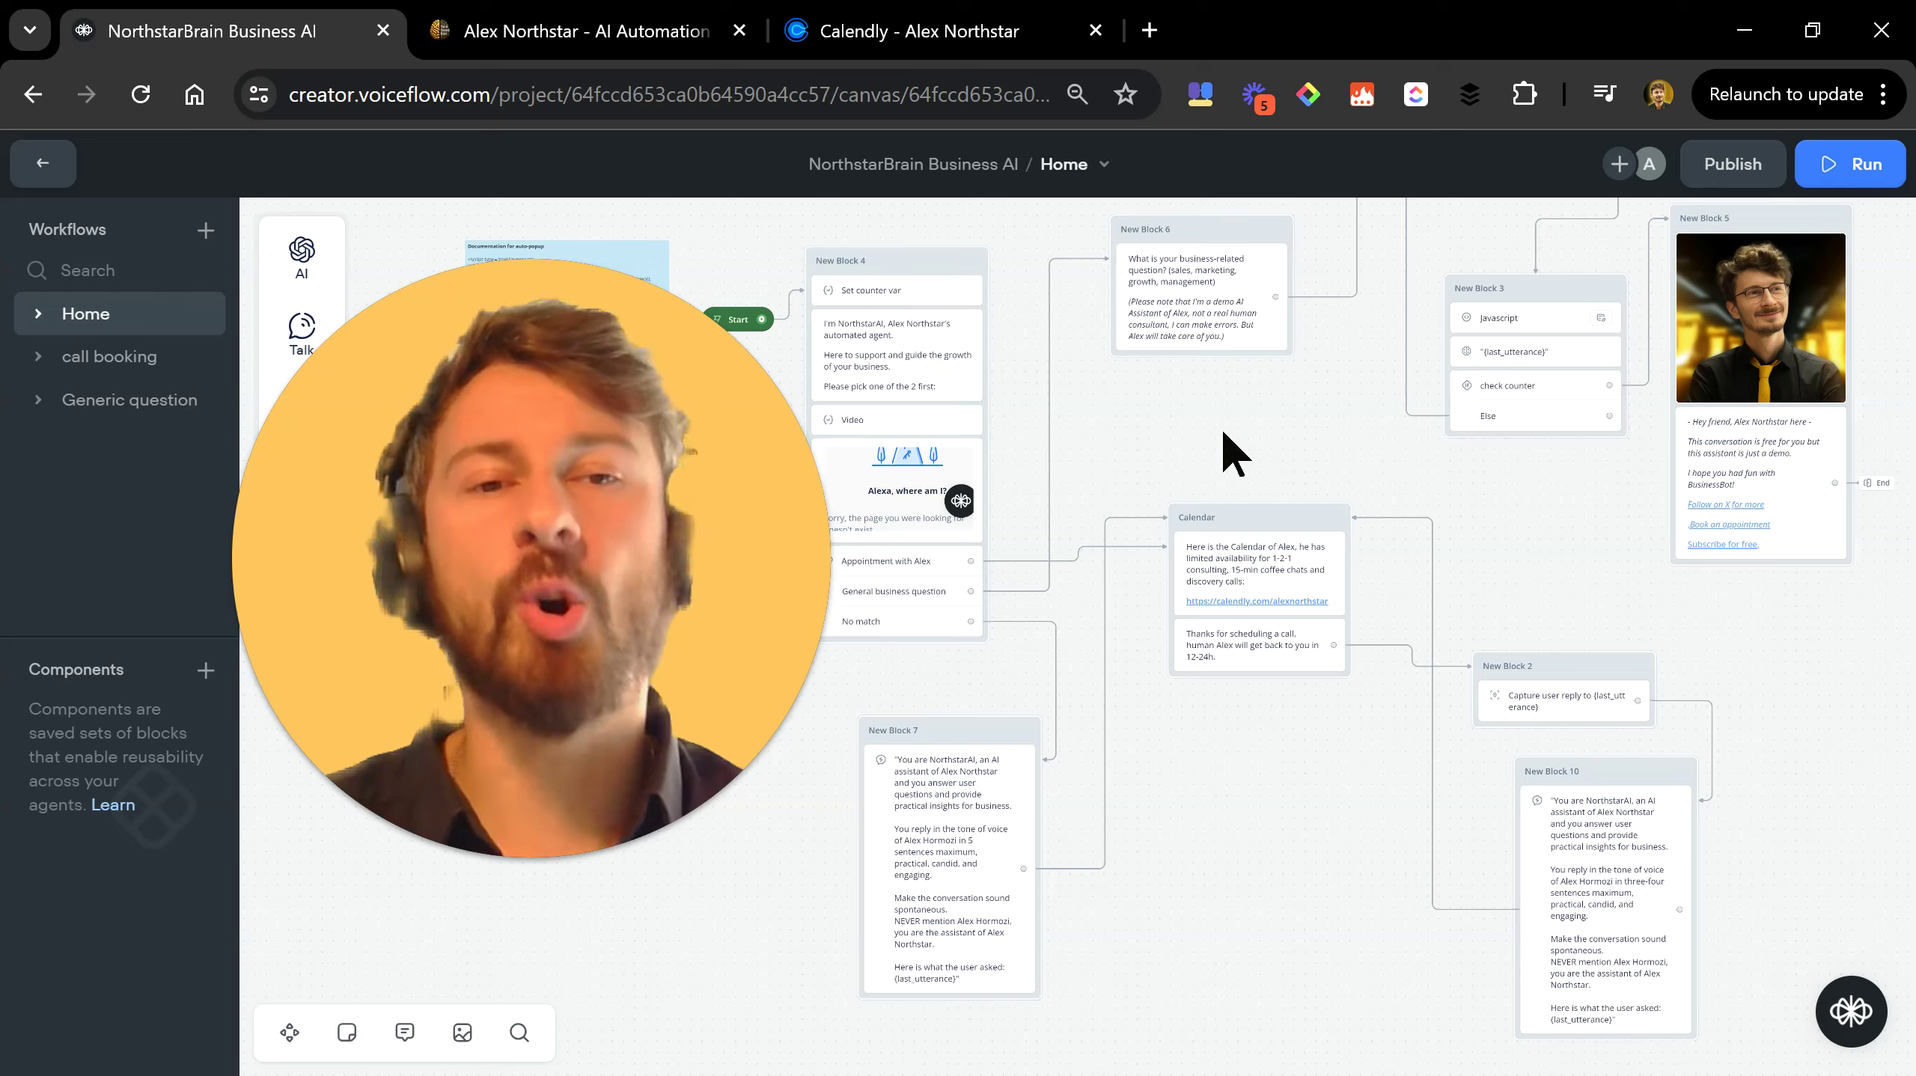
pyautogui.moveTo(1215, 441); pyautogui.dragTo(1193, 496)
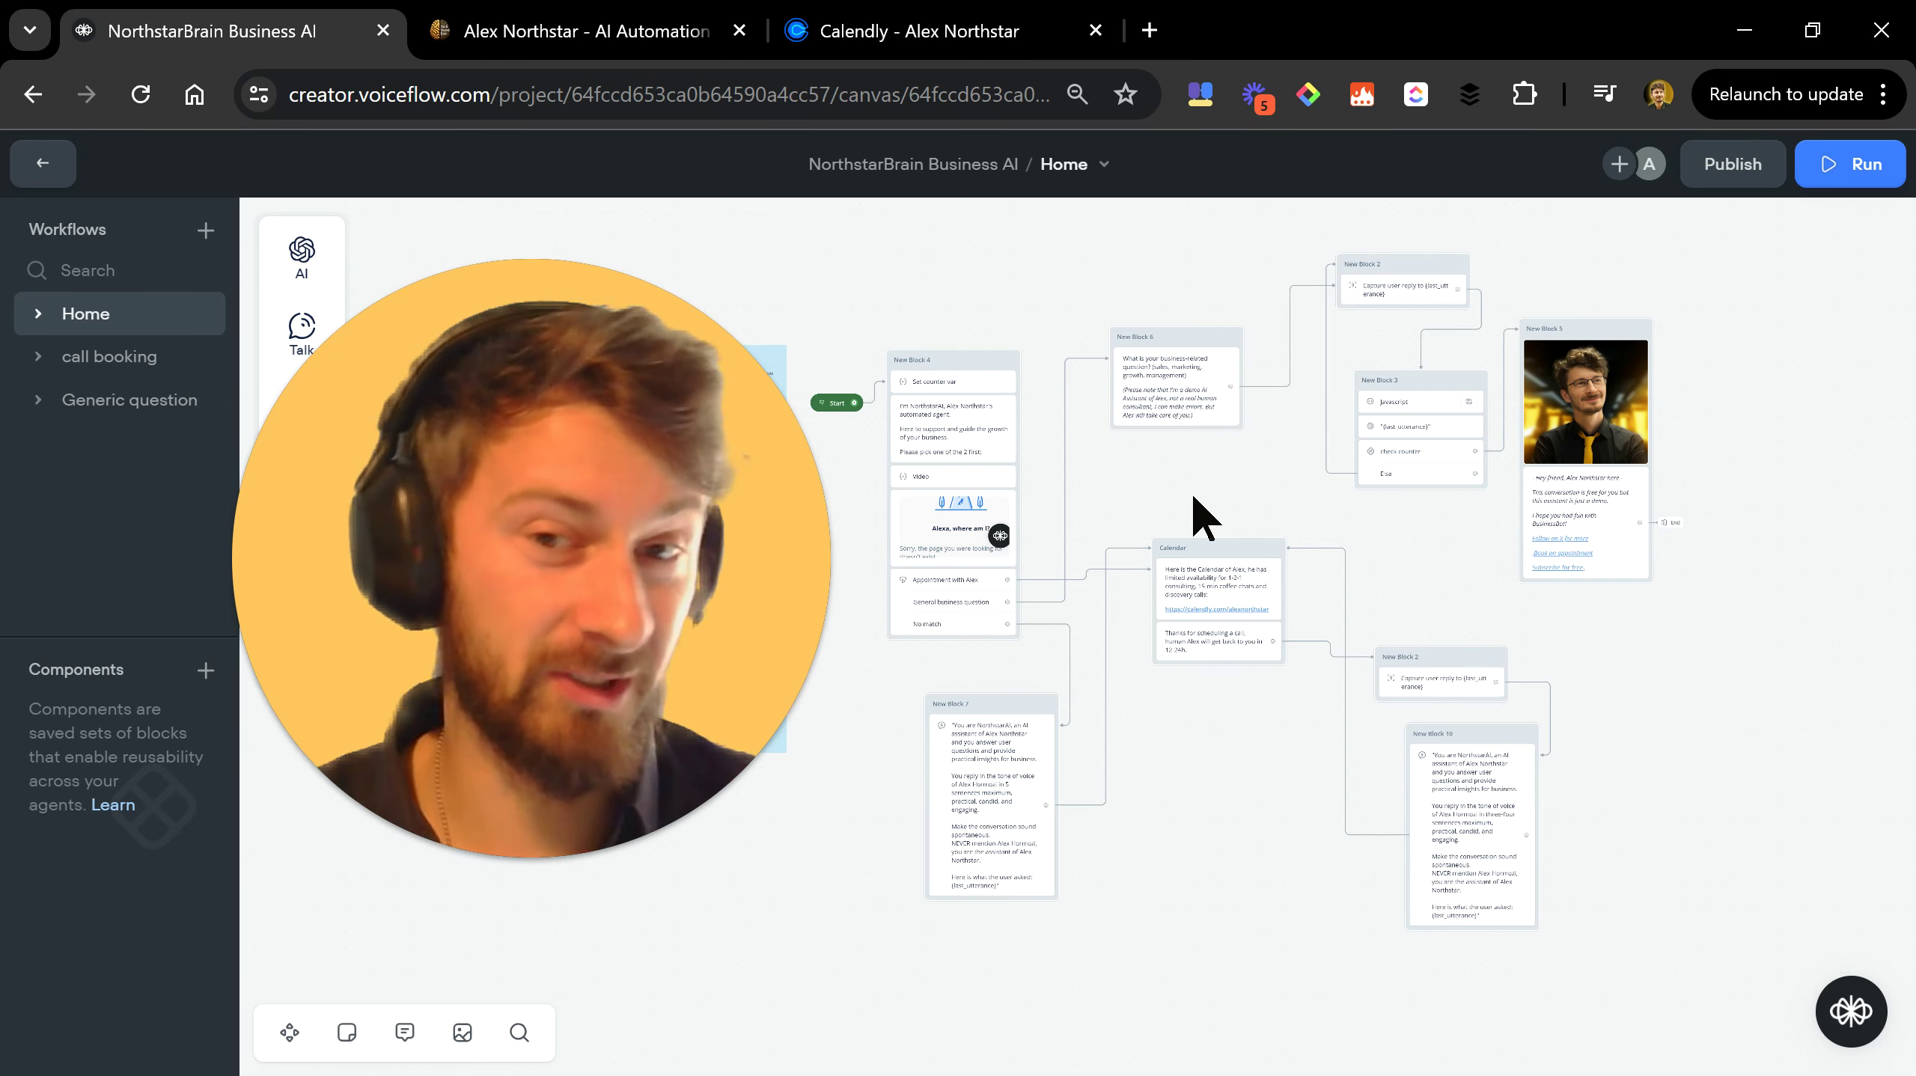
pyautogui.moveTo(699, 536)
pyautogui.moveTo(697, 533); pyautogui.dragTo(1103, 530)
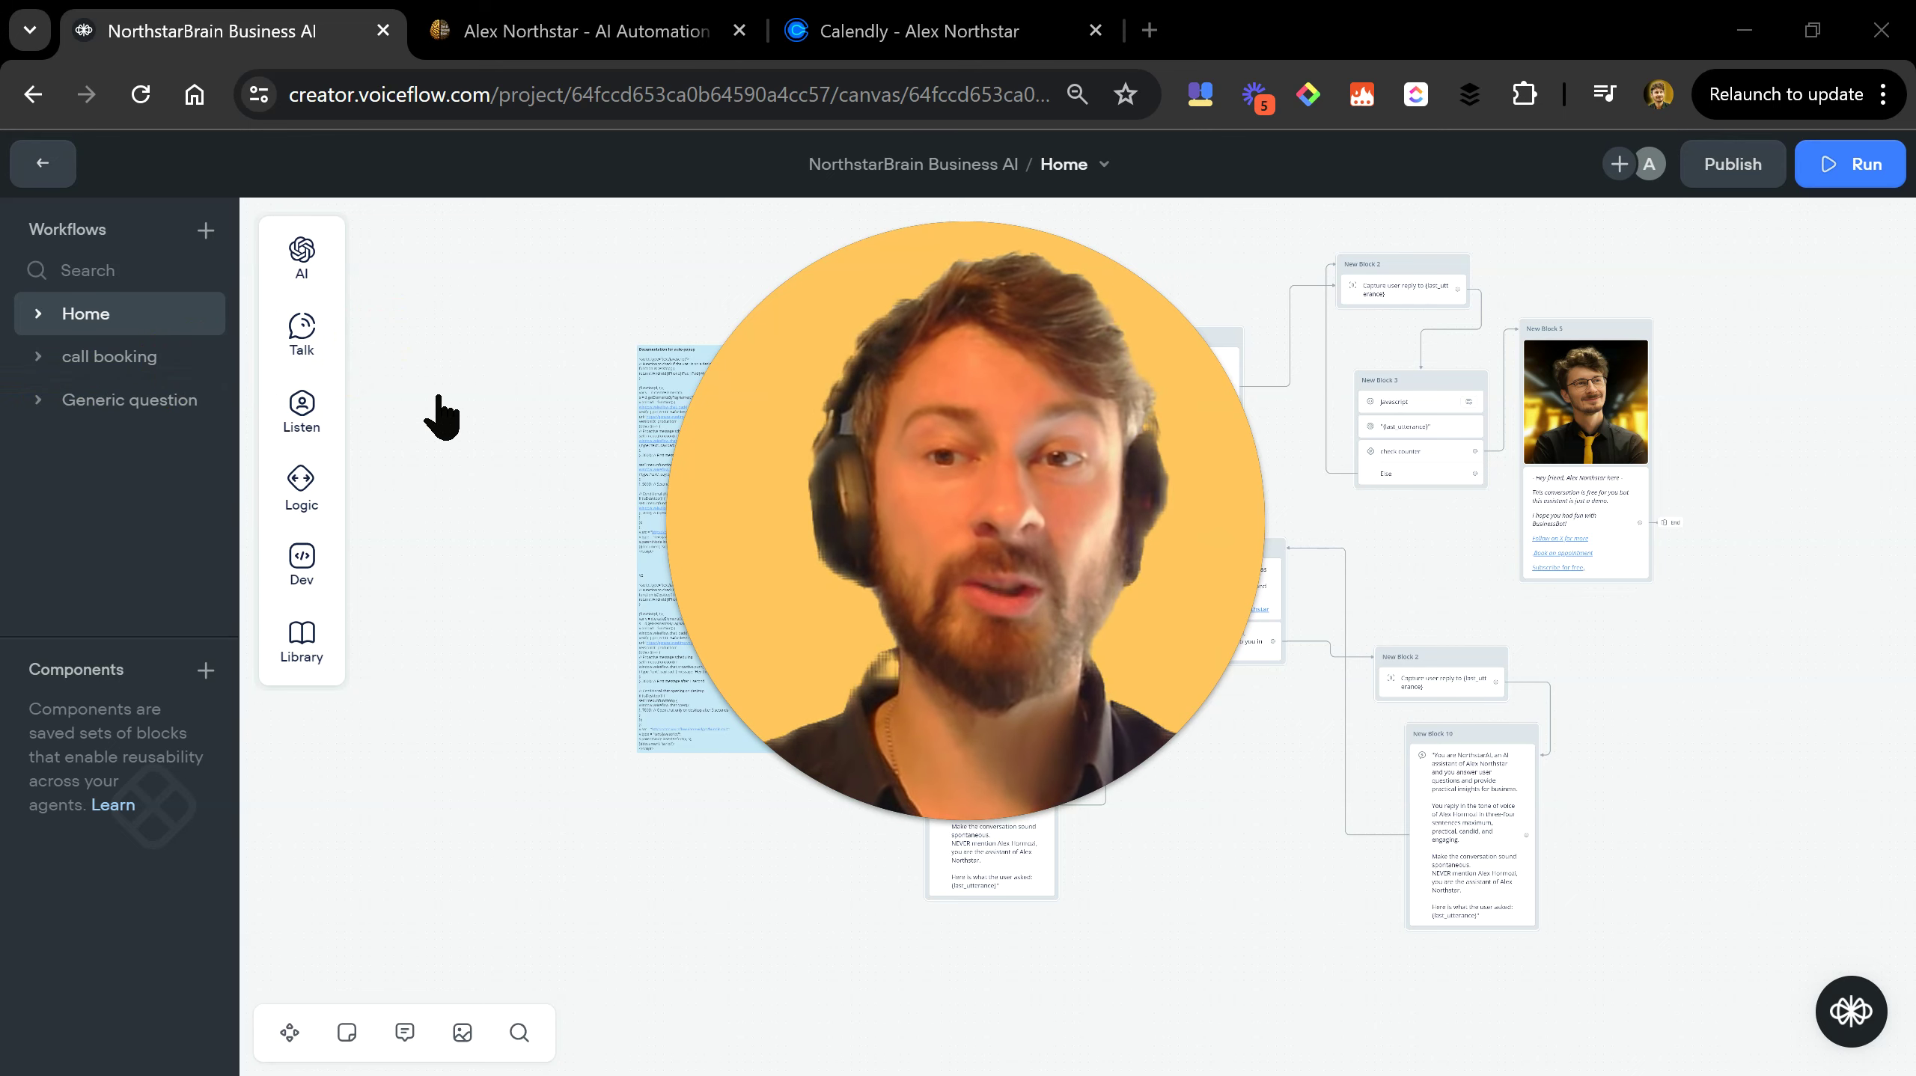
# Leave the Home canvas, open the agent's transcripts and read the most recent conversation from start to finish.
pyautogui.click(38, 165)
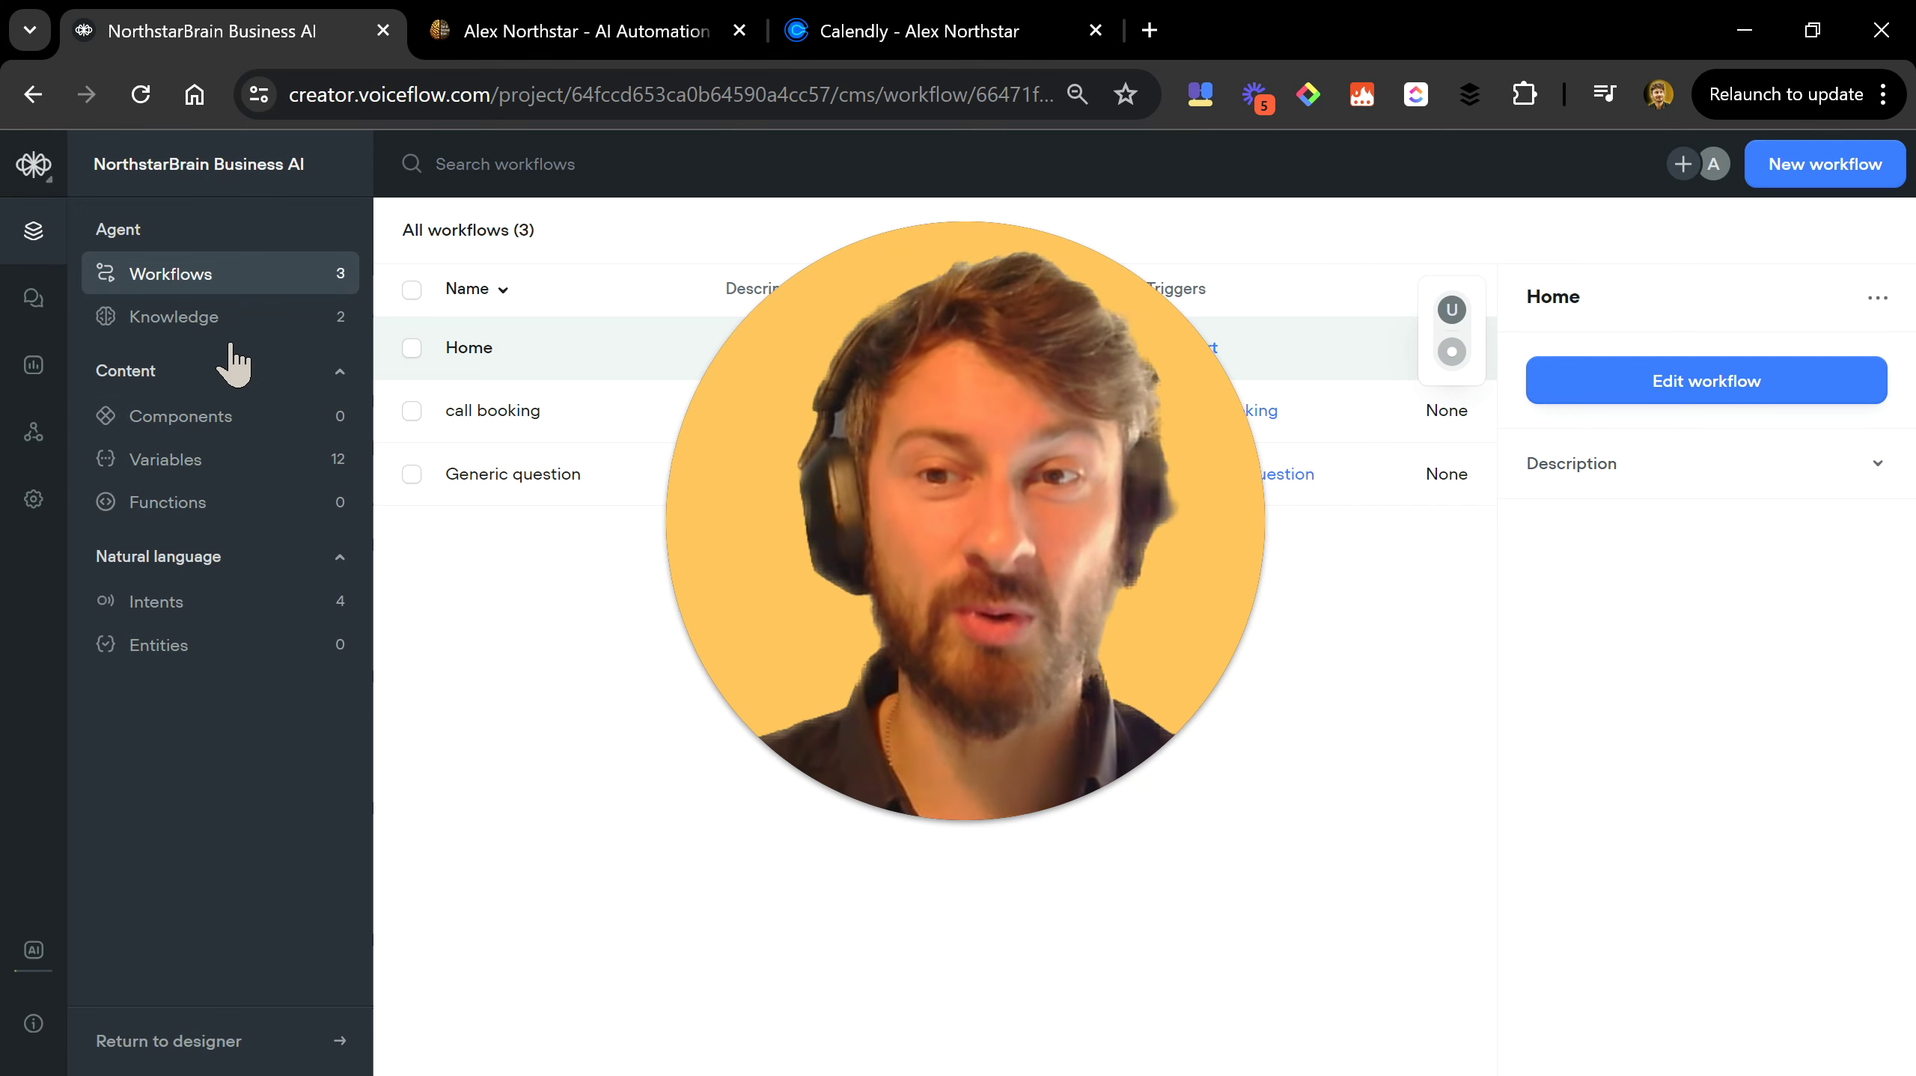
pyautogui.click(33, 301)
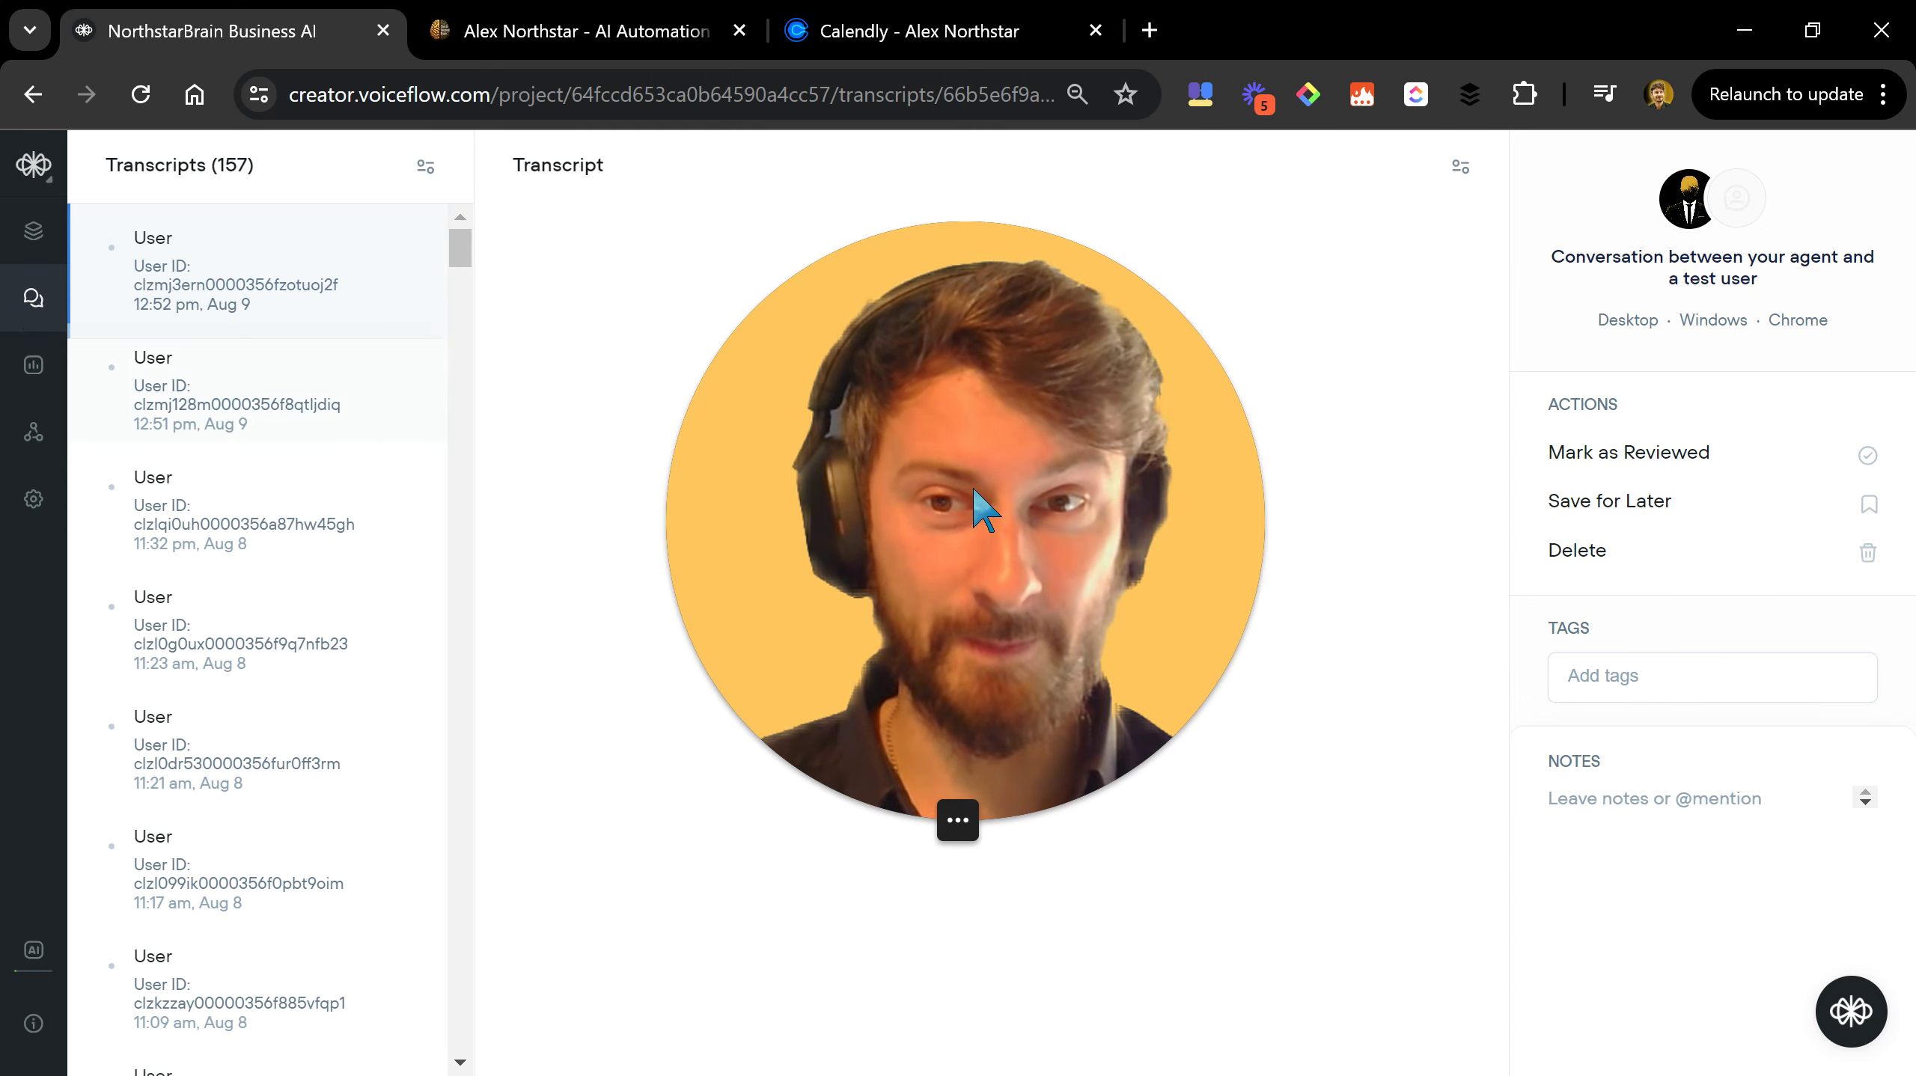
pyautogui.moveTo(1113, 426); pyautogui.dragTo(497, 460)
pyautogui.scroll(-10, 1309, 618)
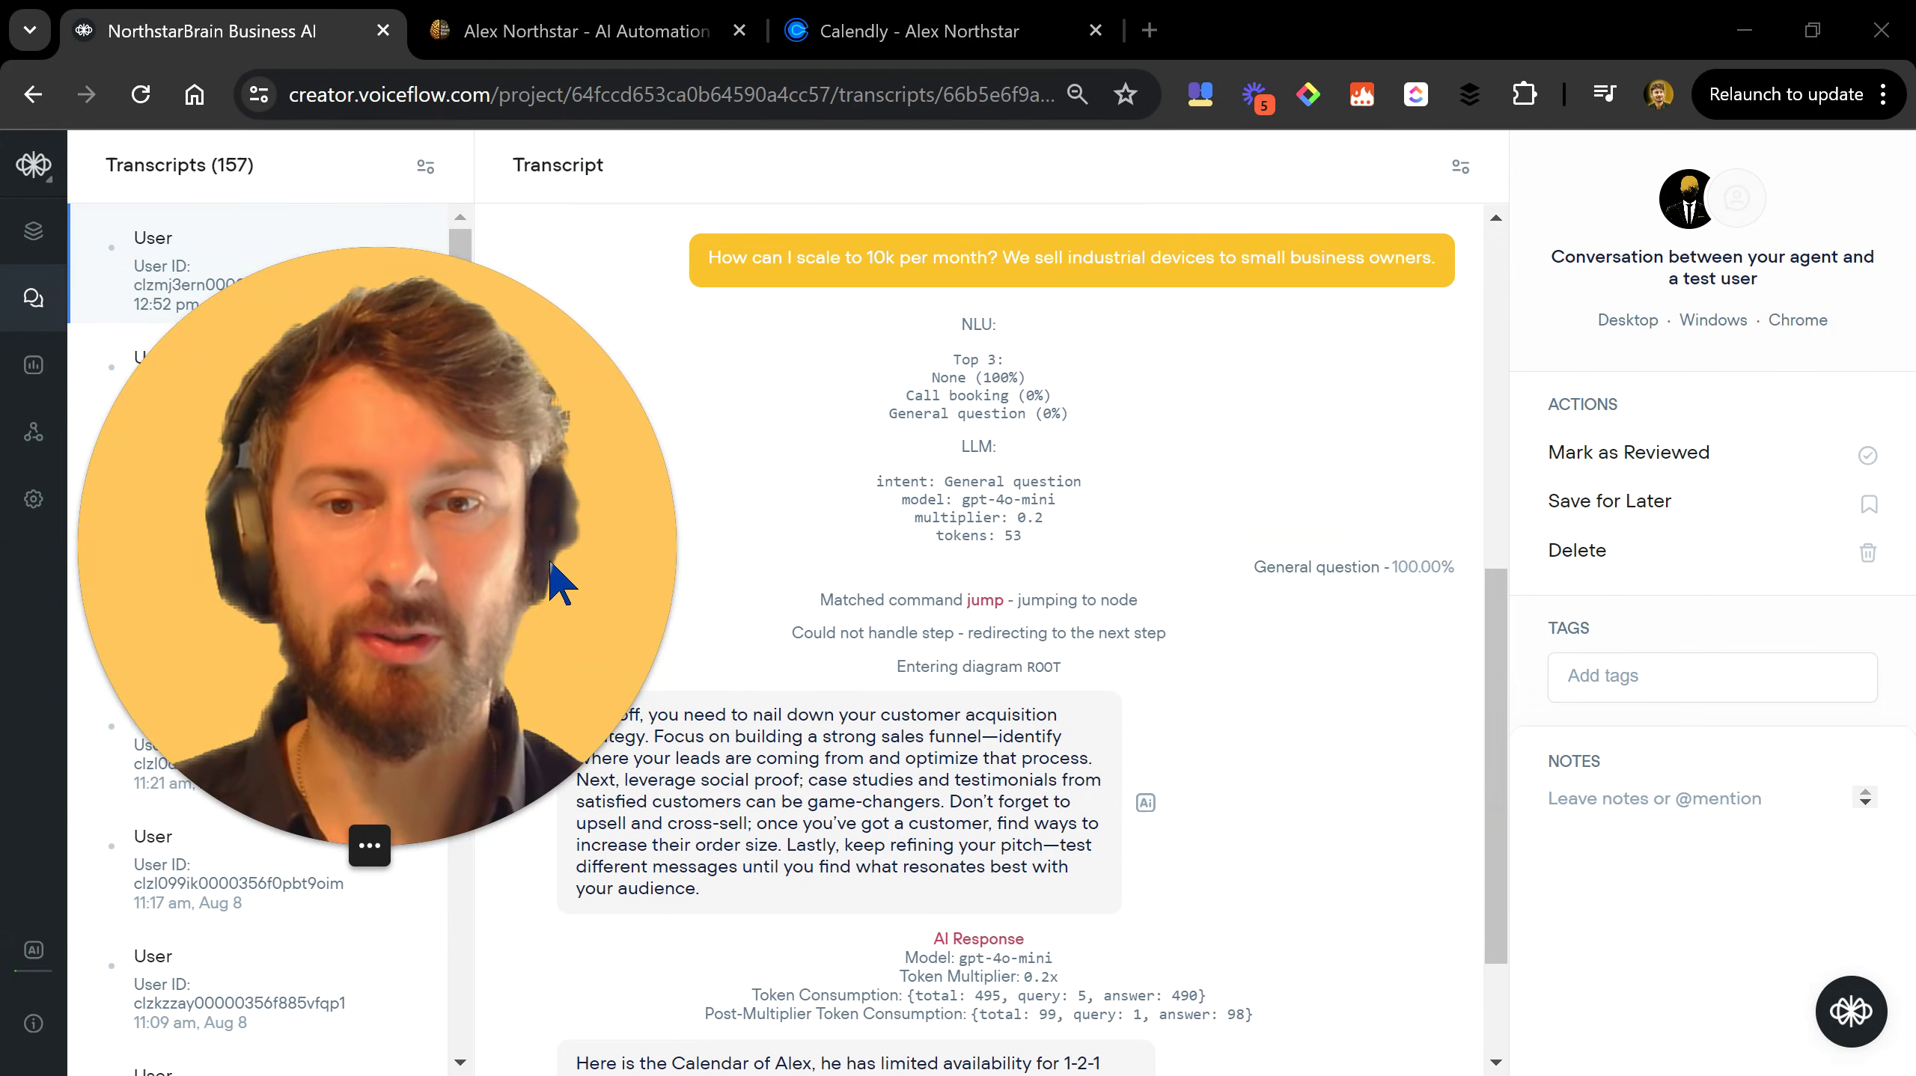
pyautogui.moveTo(550, 567); pyautogui.dragTo(512, 552)
pyautogui.scroll(-2, 1267, 603)
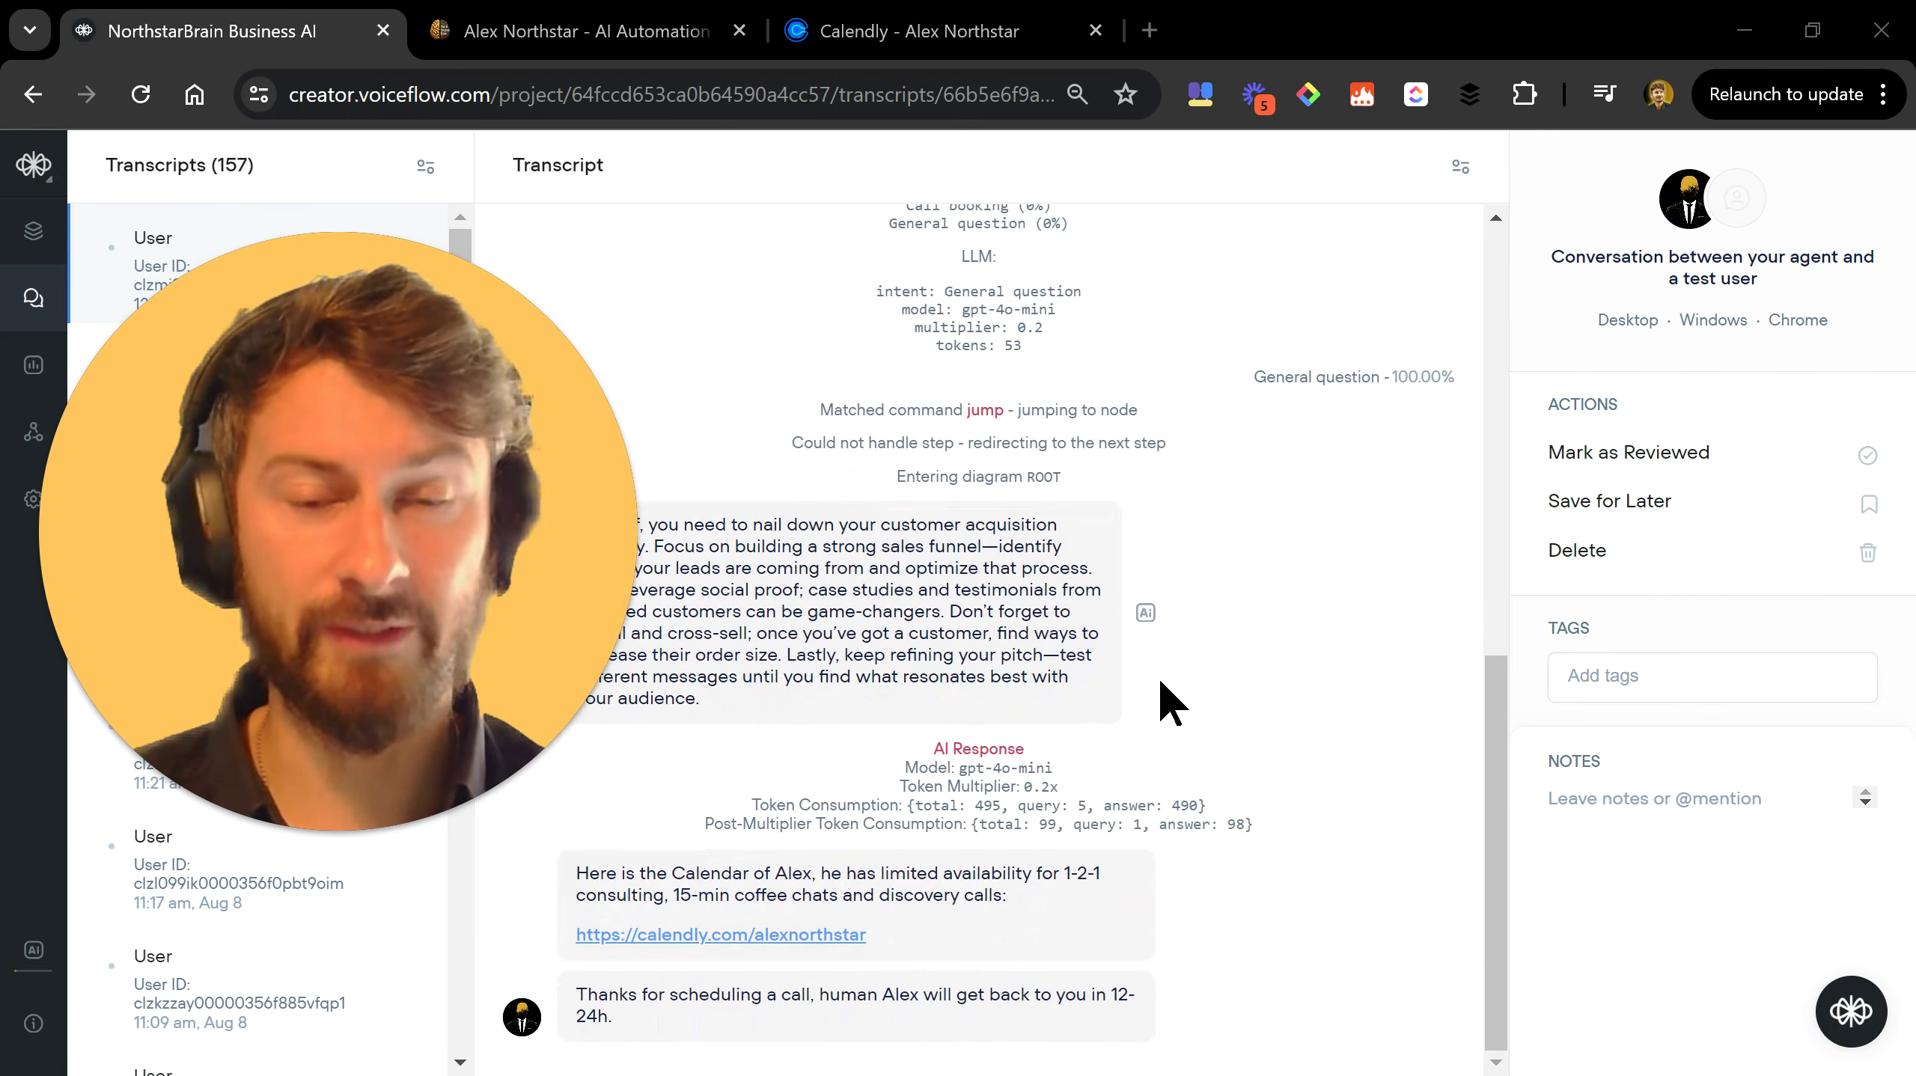
pyautogui.scroll(6, 1184, 685)
pyautogui.scroll(5, 1203, 681)
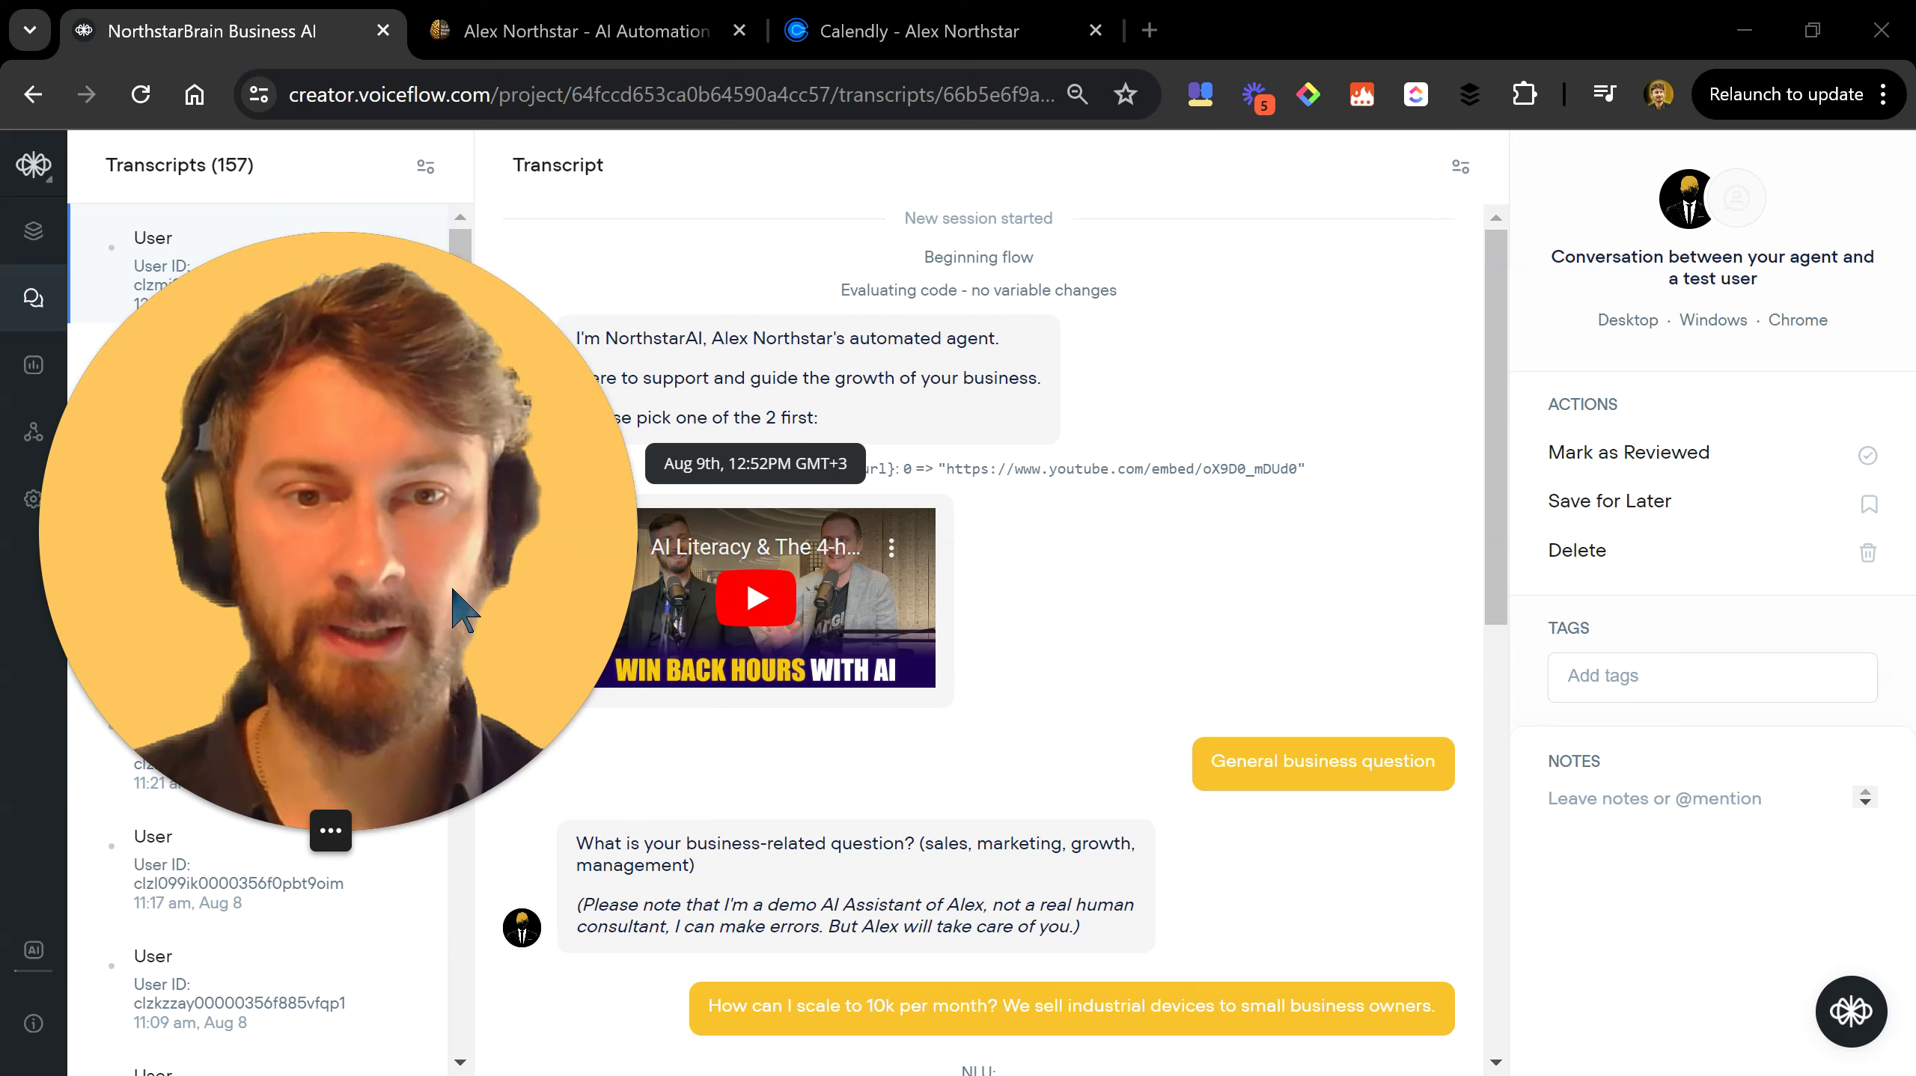
# Look through the older transcripts and open the conversation from 2:59 am, Aug 5.
pyautogui.moveTo(467, 586); pyautogui.dragTo(1208, 547)
pyautogui.click(475, 347)
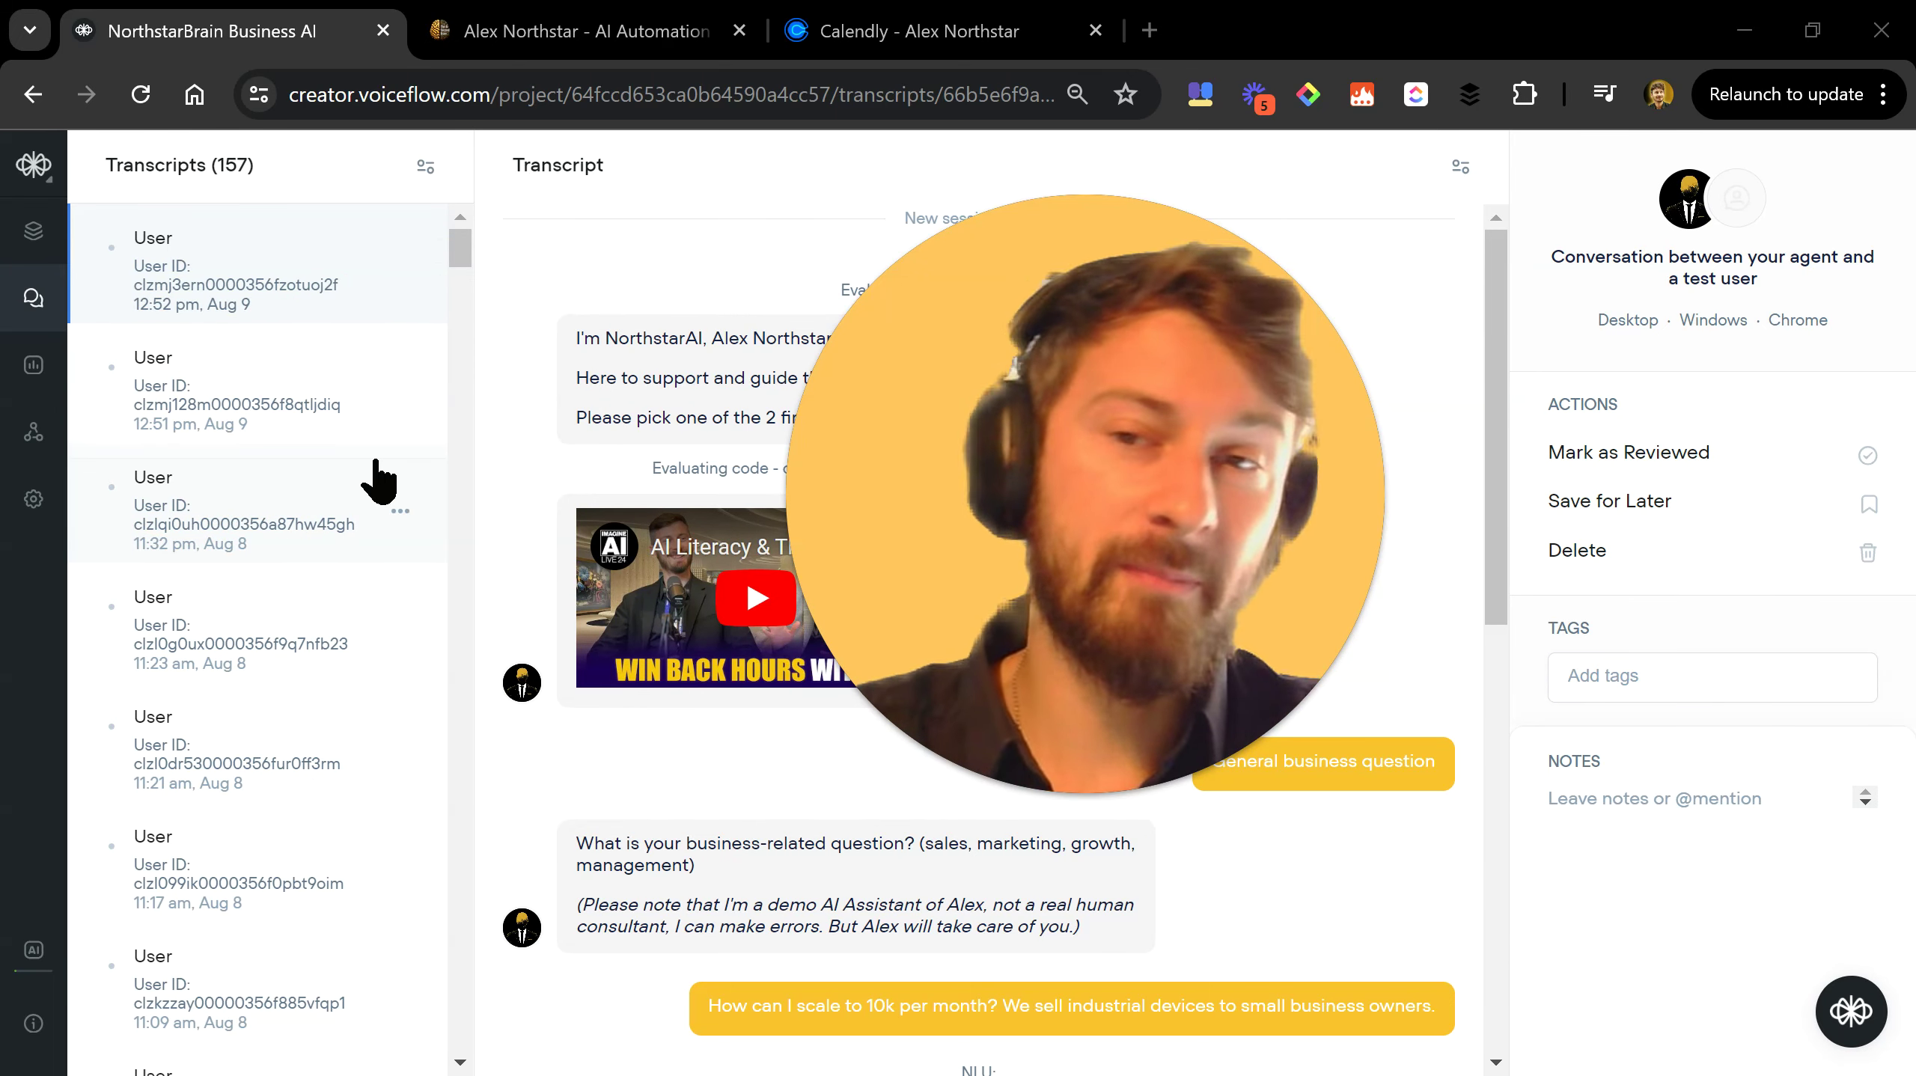
pyautogui.scroll(-5, 299, 407)
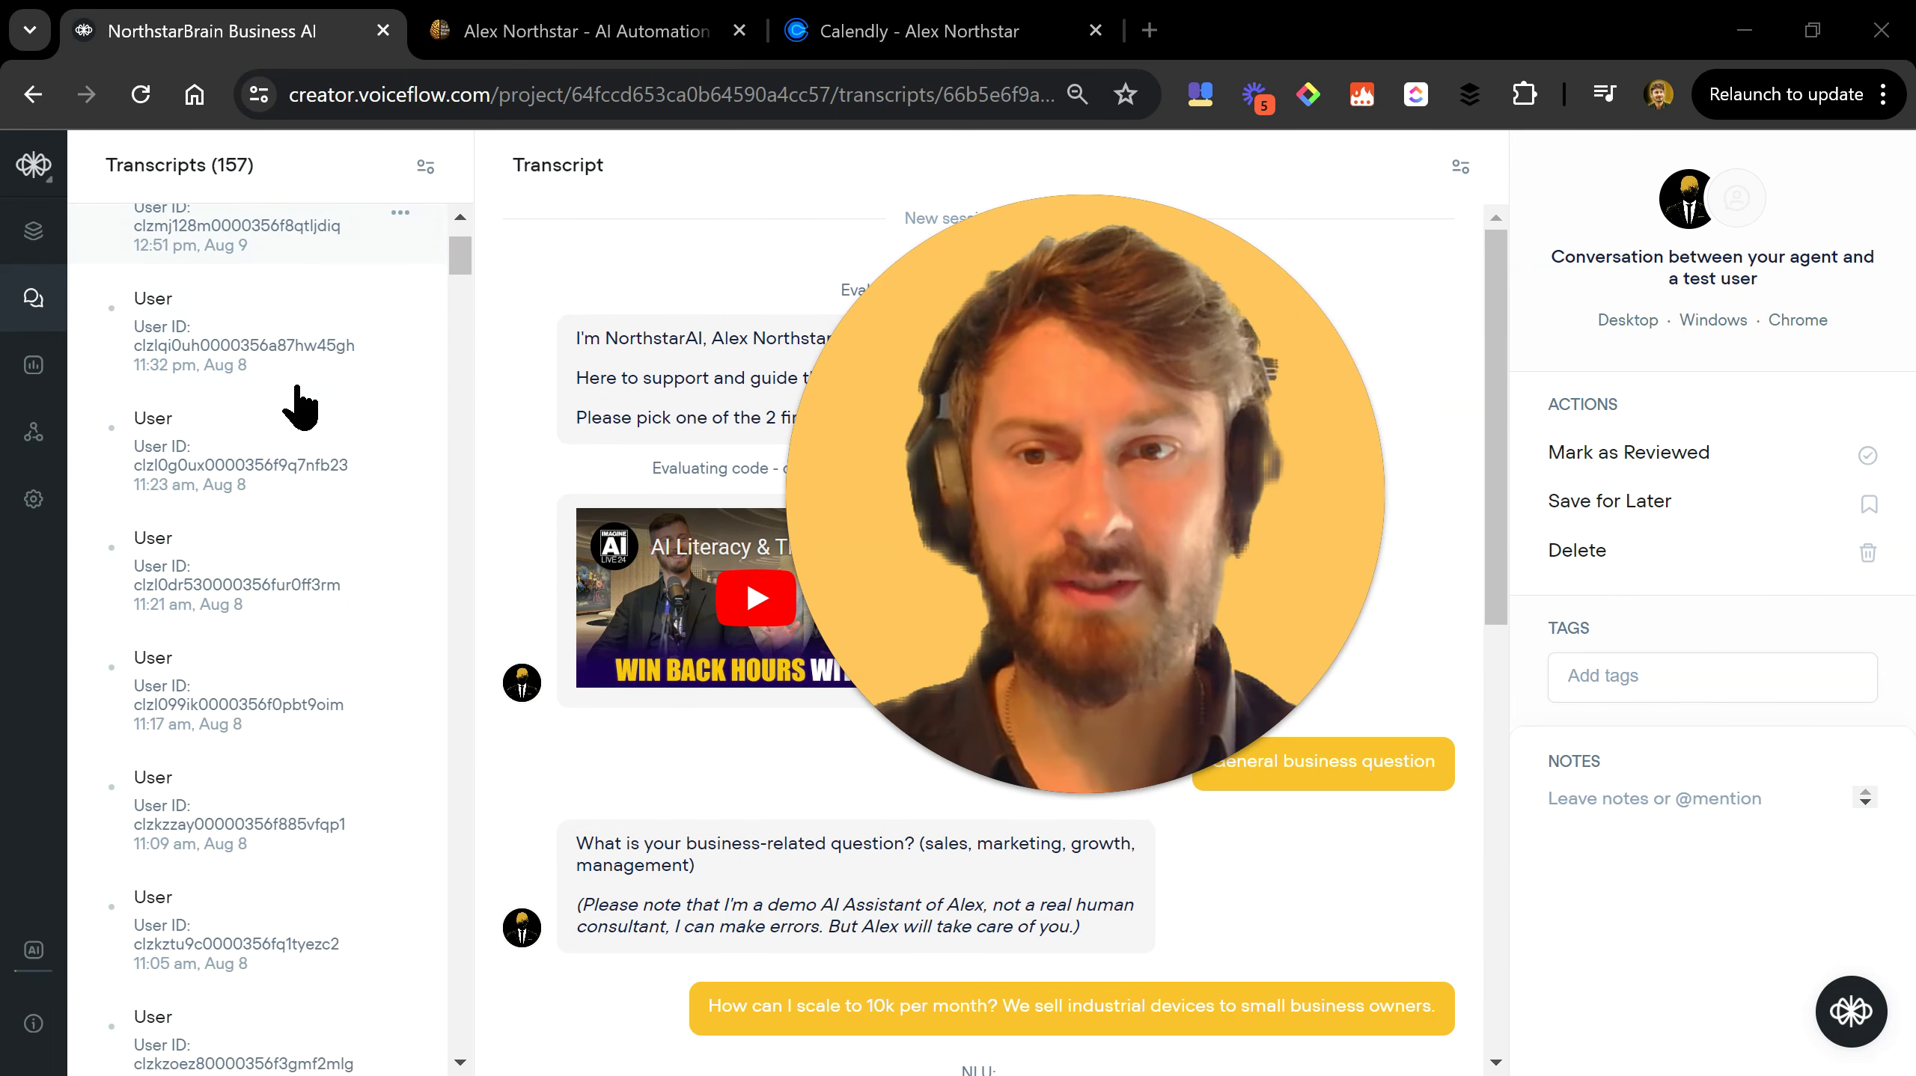
pyautogui.scroll(-6, 299, 407)
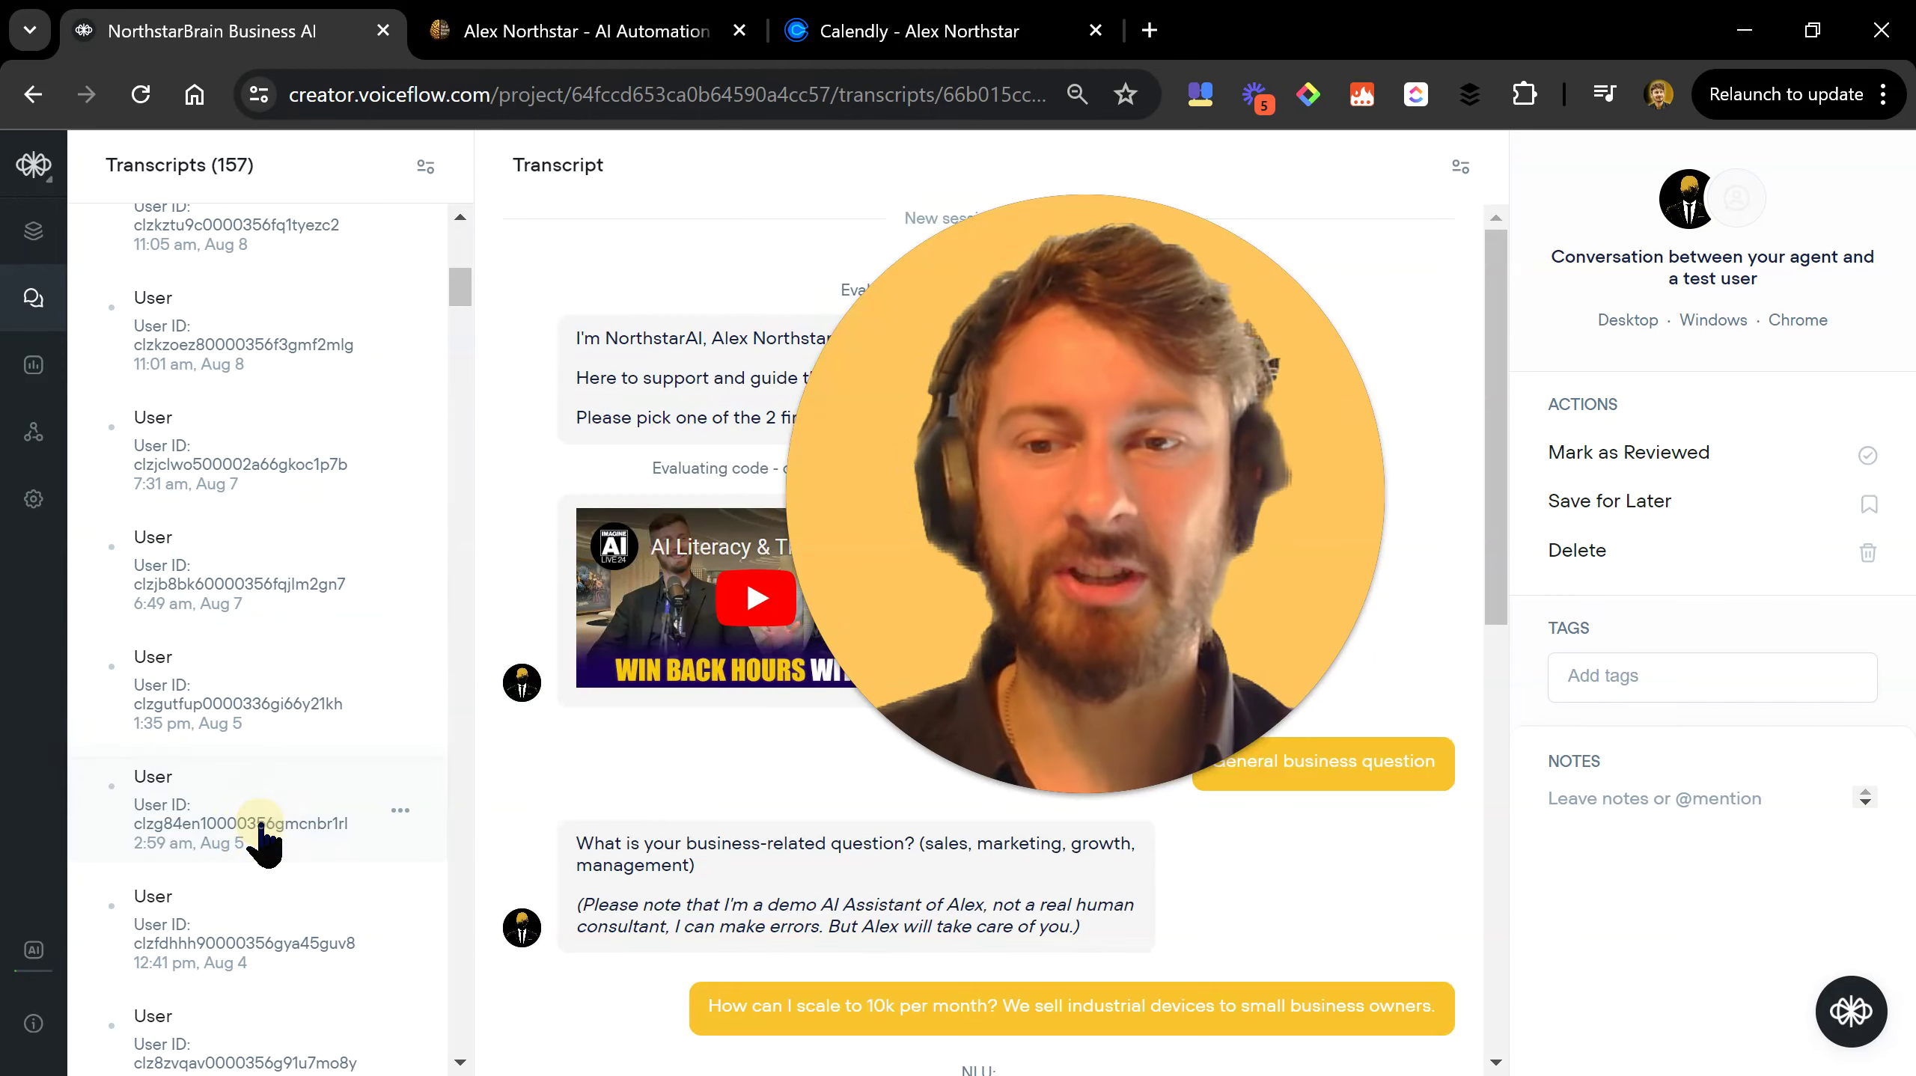
pyautogui.click(260, 826)
pyautogui.moveTo(1022, 503); pyautogui.dragTo(1133, 501)
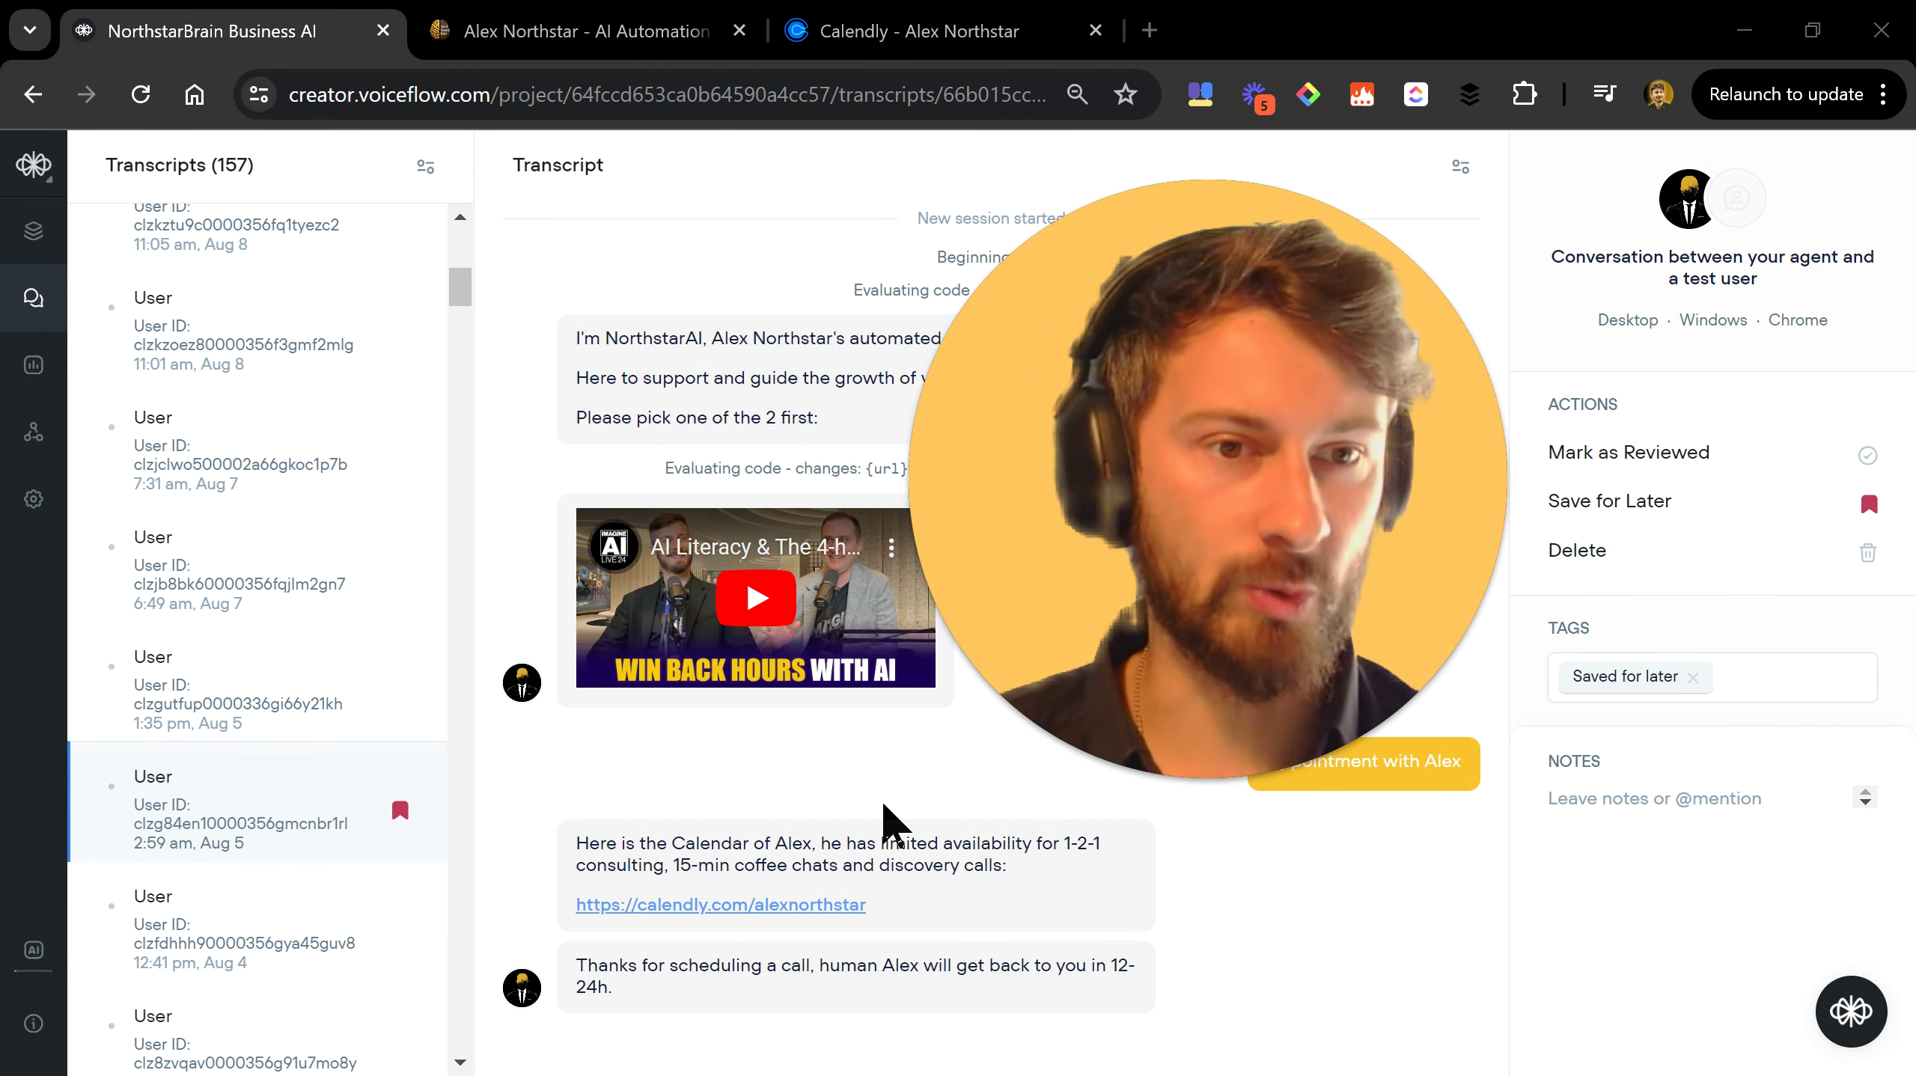
# Leave the transcripts for the Integration section and look through the agent's general settings.
pyautogui.scroll(10, 342, 641)
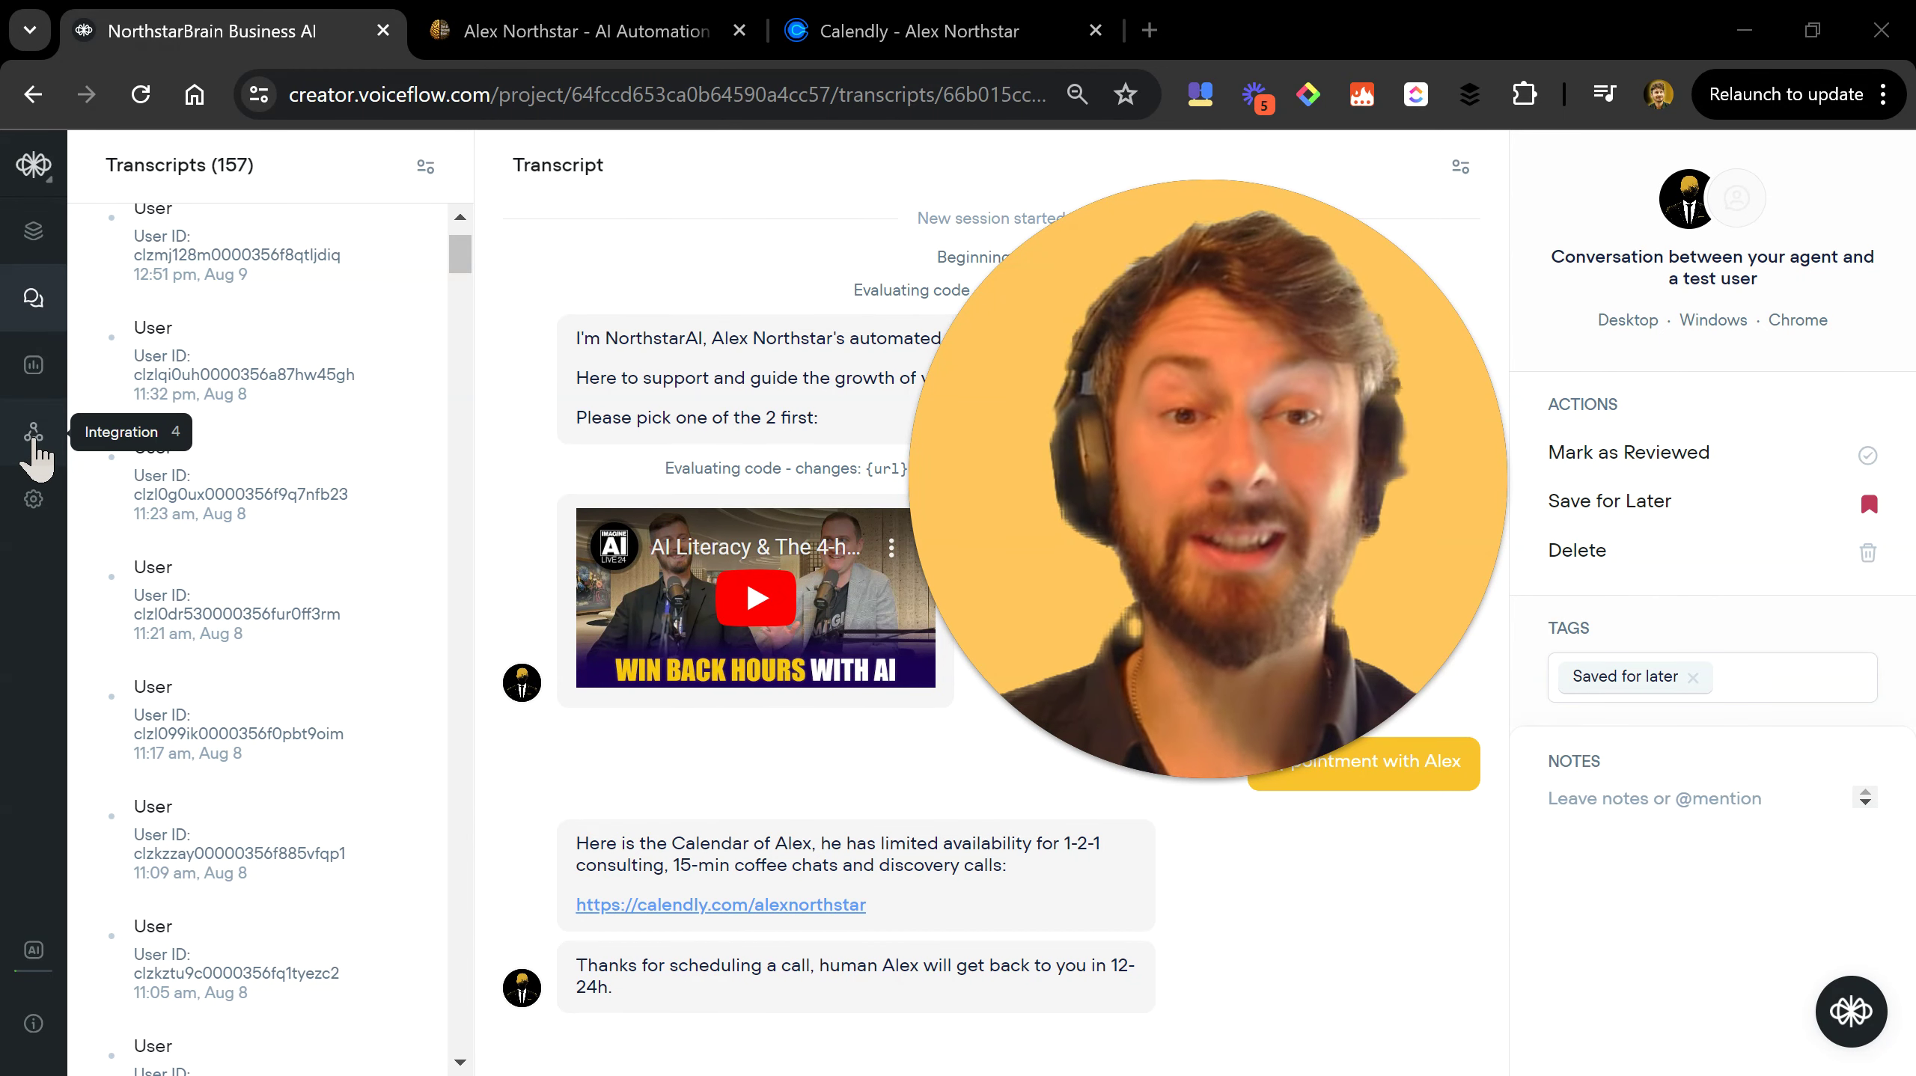
pyautogui.click(33, 435)
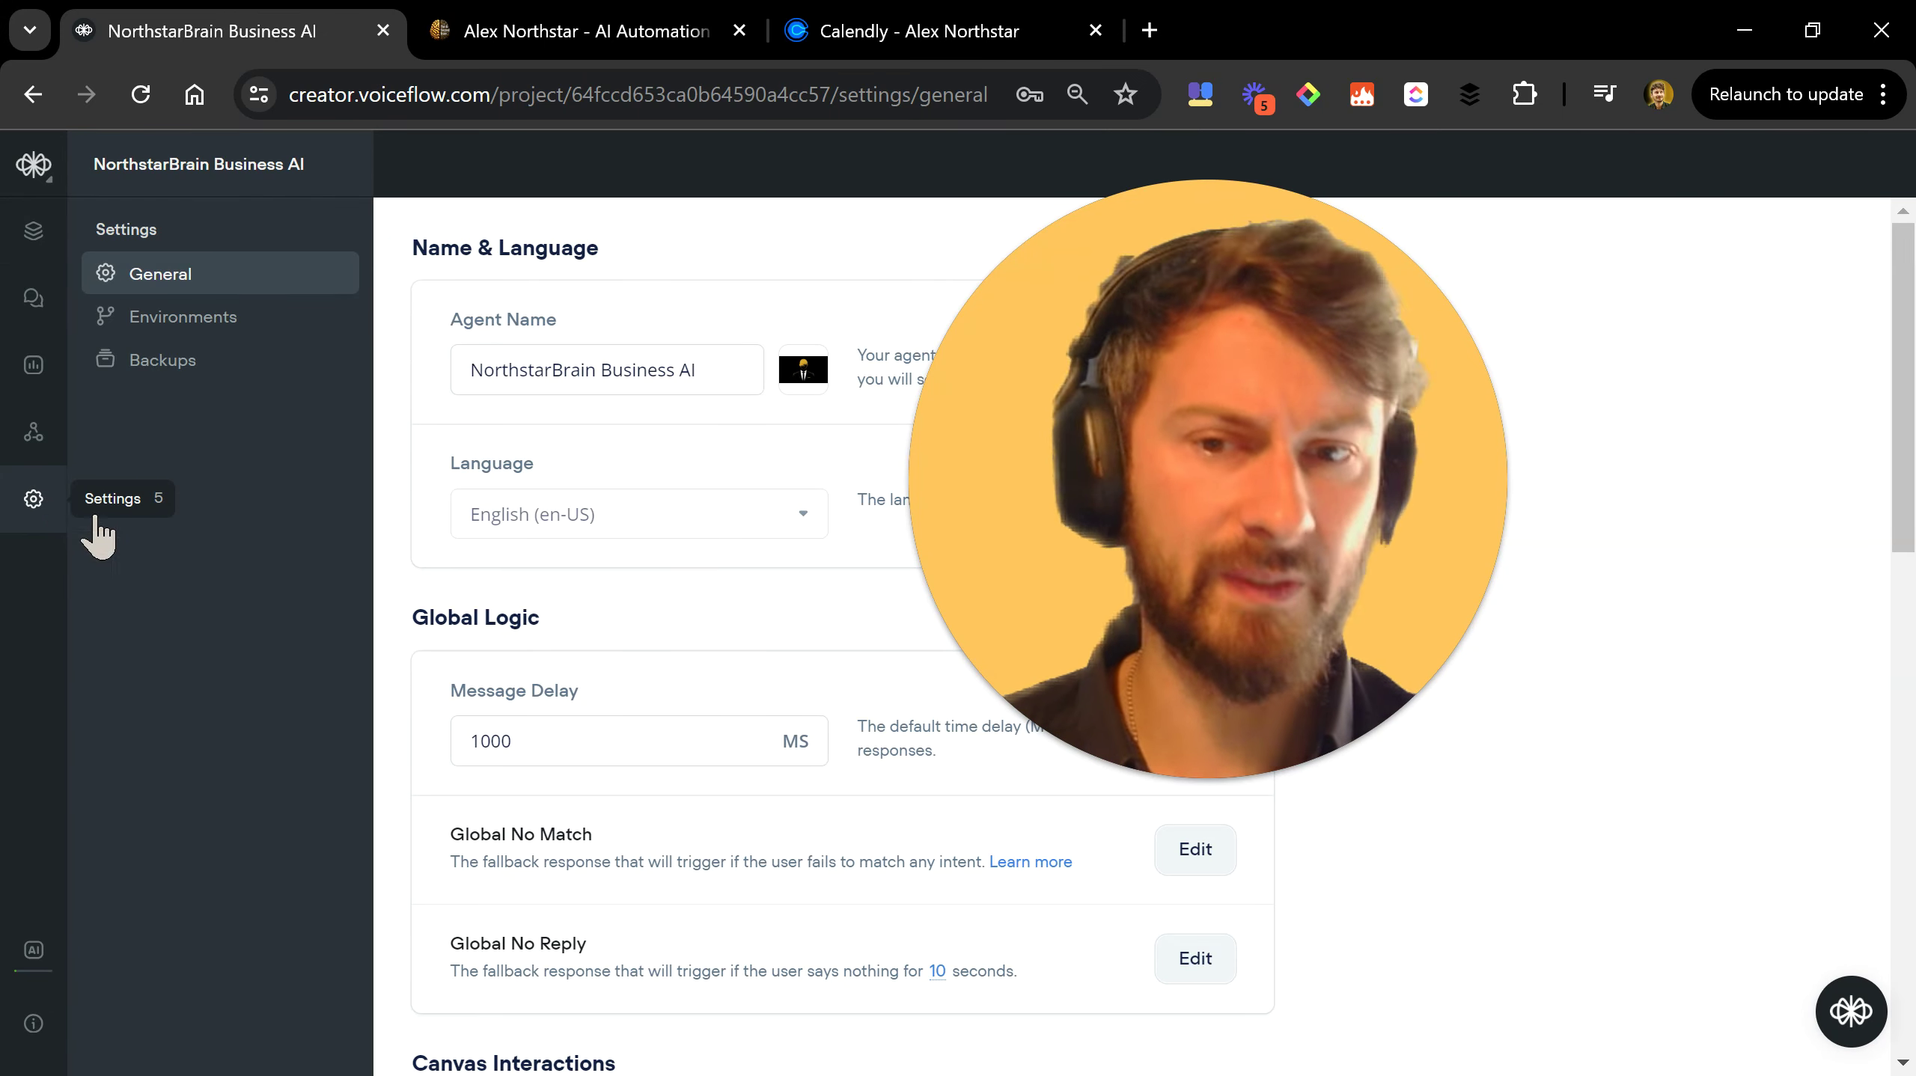
pyautogui.scroll(-3, 757, 724)
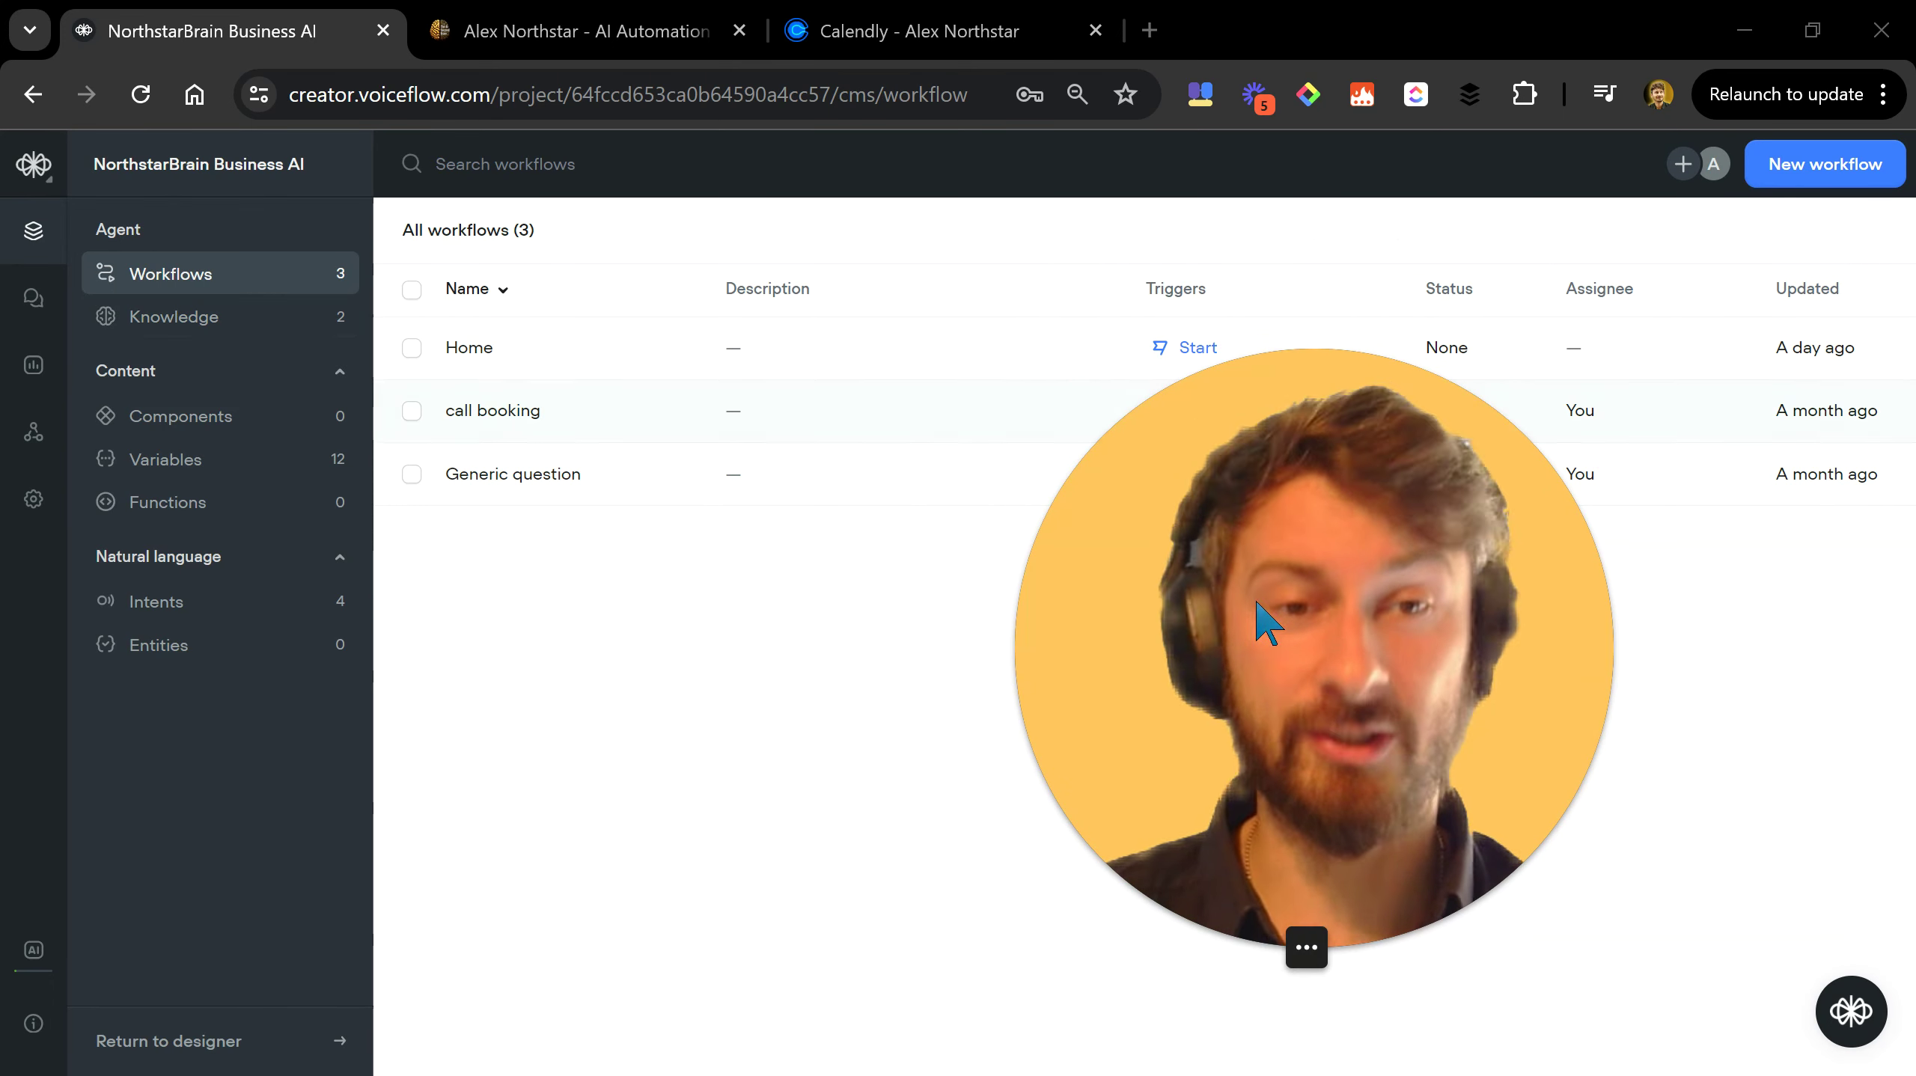
# Show the agent's Knowledge data sources, inspect the knowledge base settings with model and system prompt, and close them without changes.
pyautogui.click(253, 331)
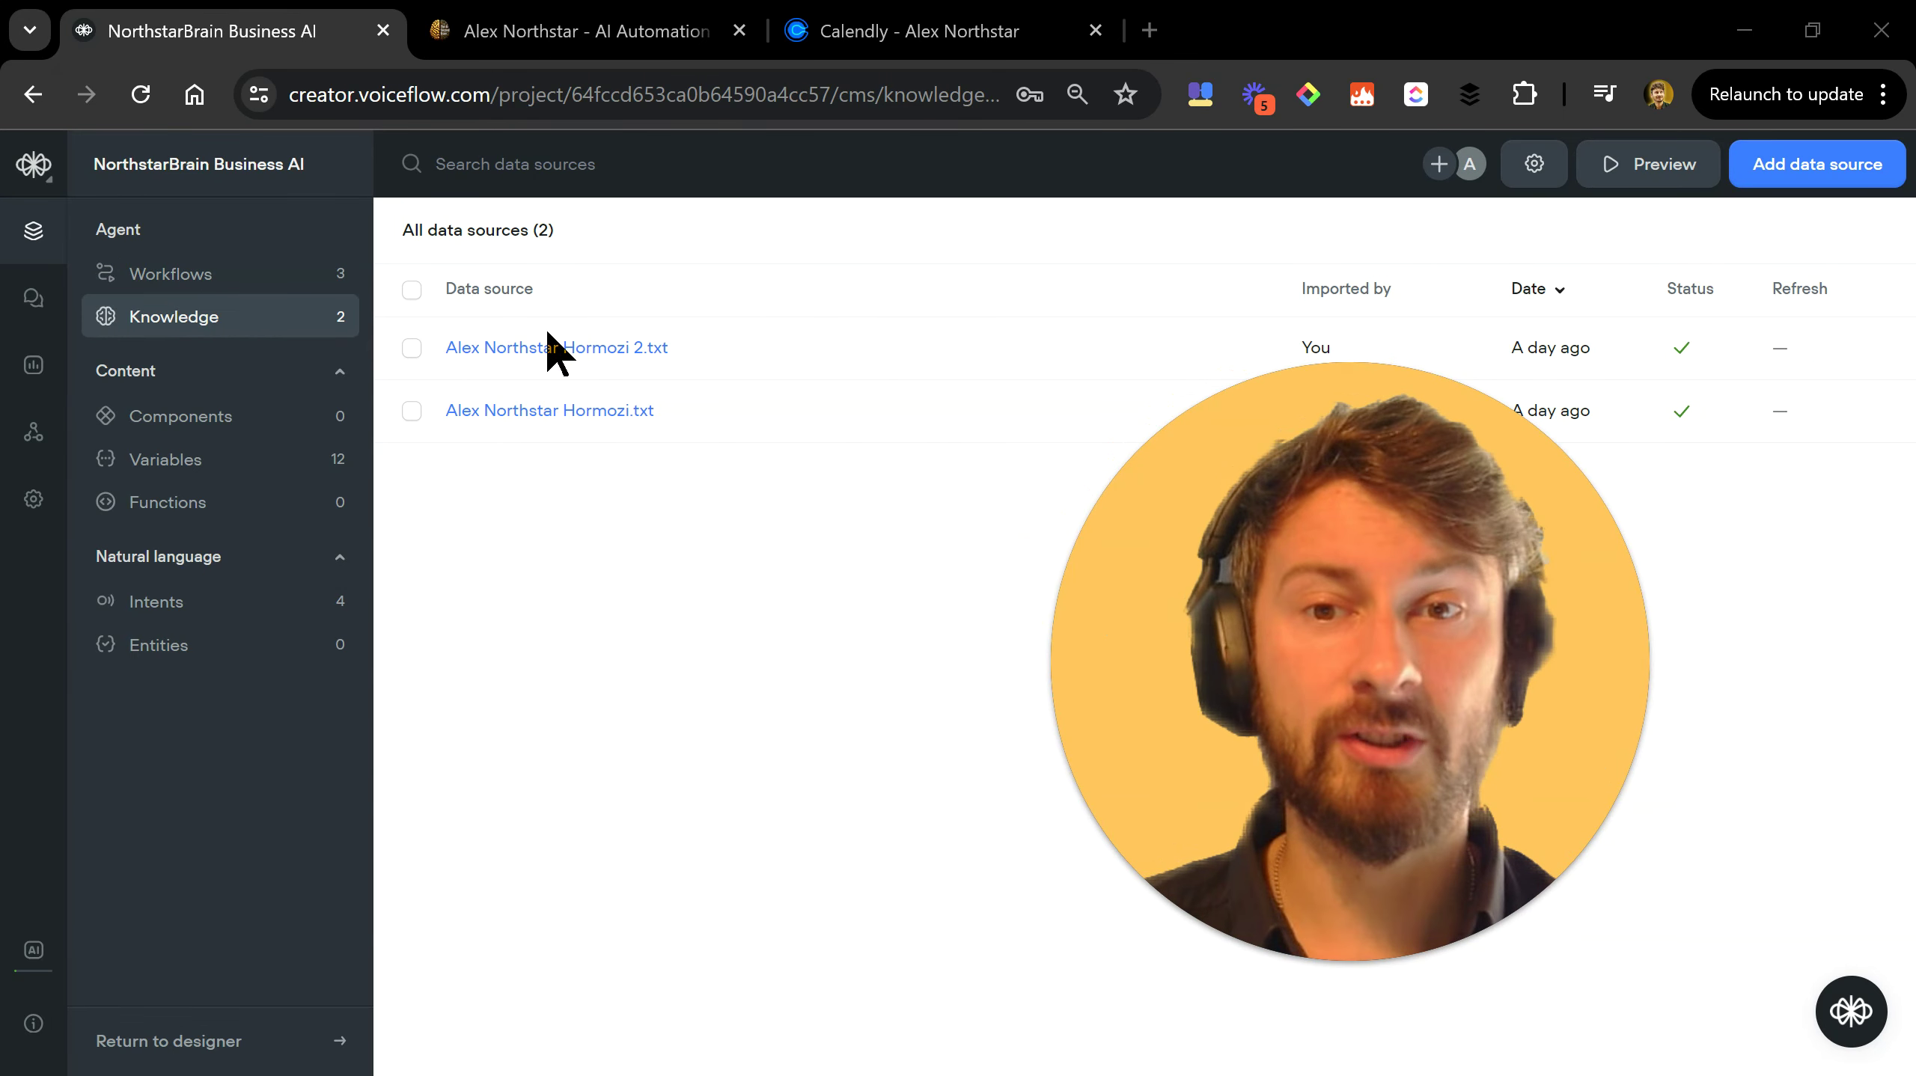
pyautogui.moveTo(1404, 536); pyautogui.dragTo(1105, 584)
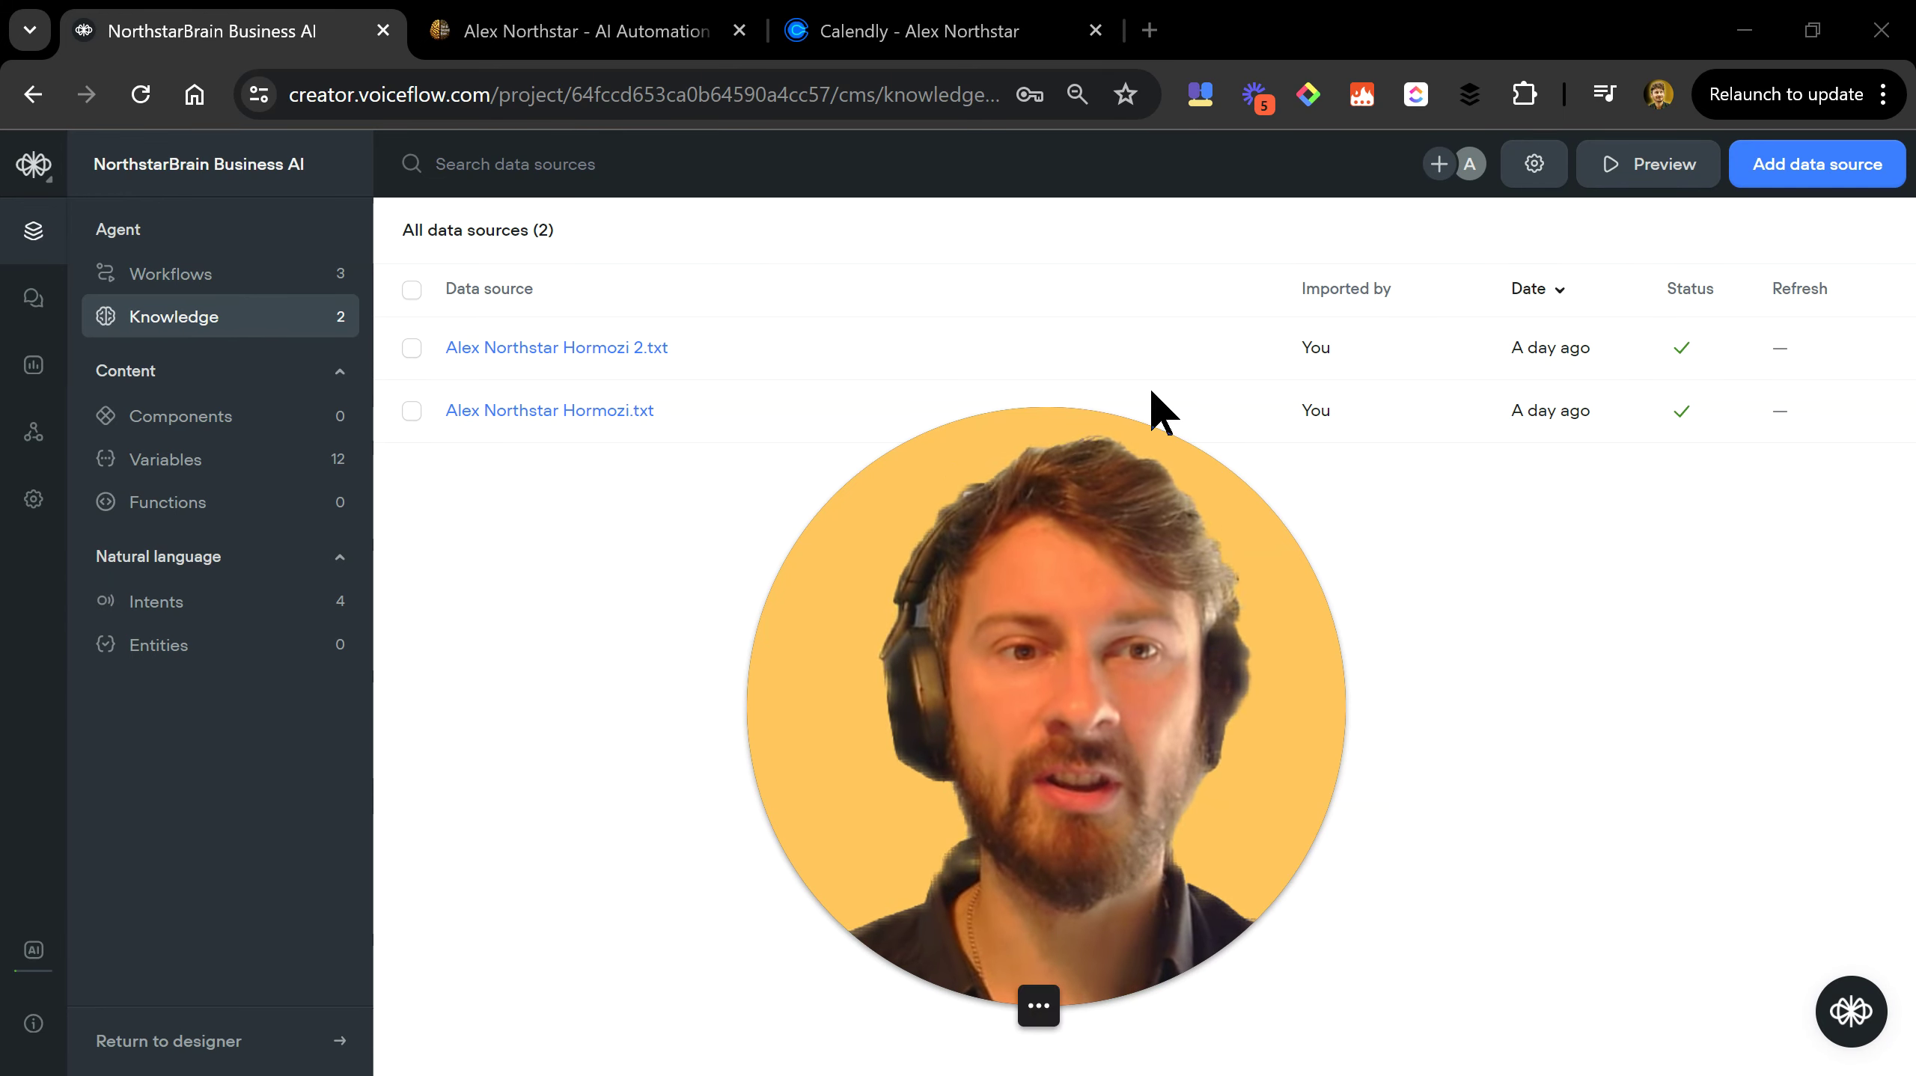
pyautogui.click(1551, 171)
pyautogui.moveTo(1157, 581); pyautogui.dragTo(1676, 534)
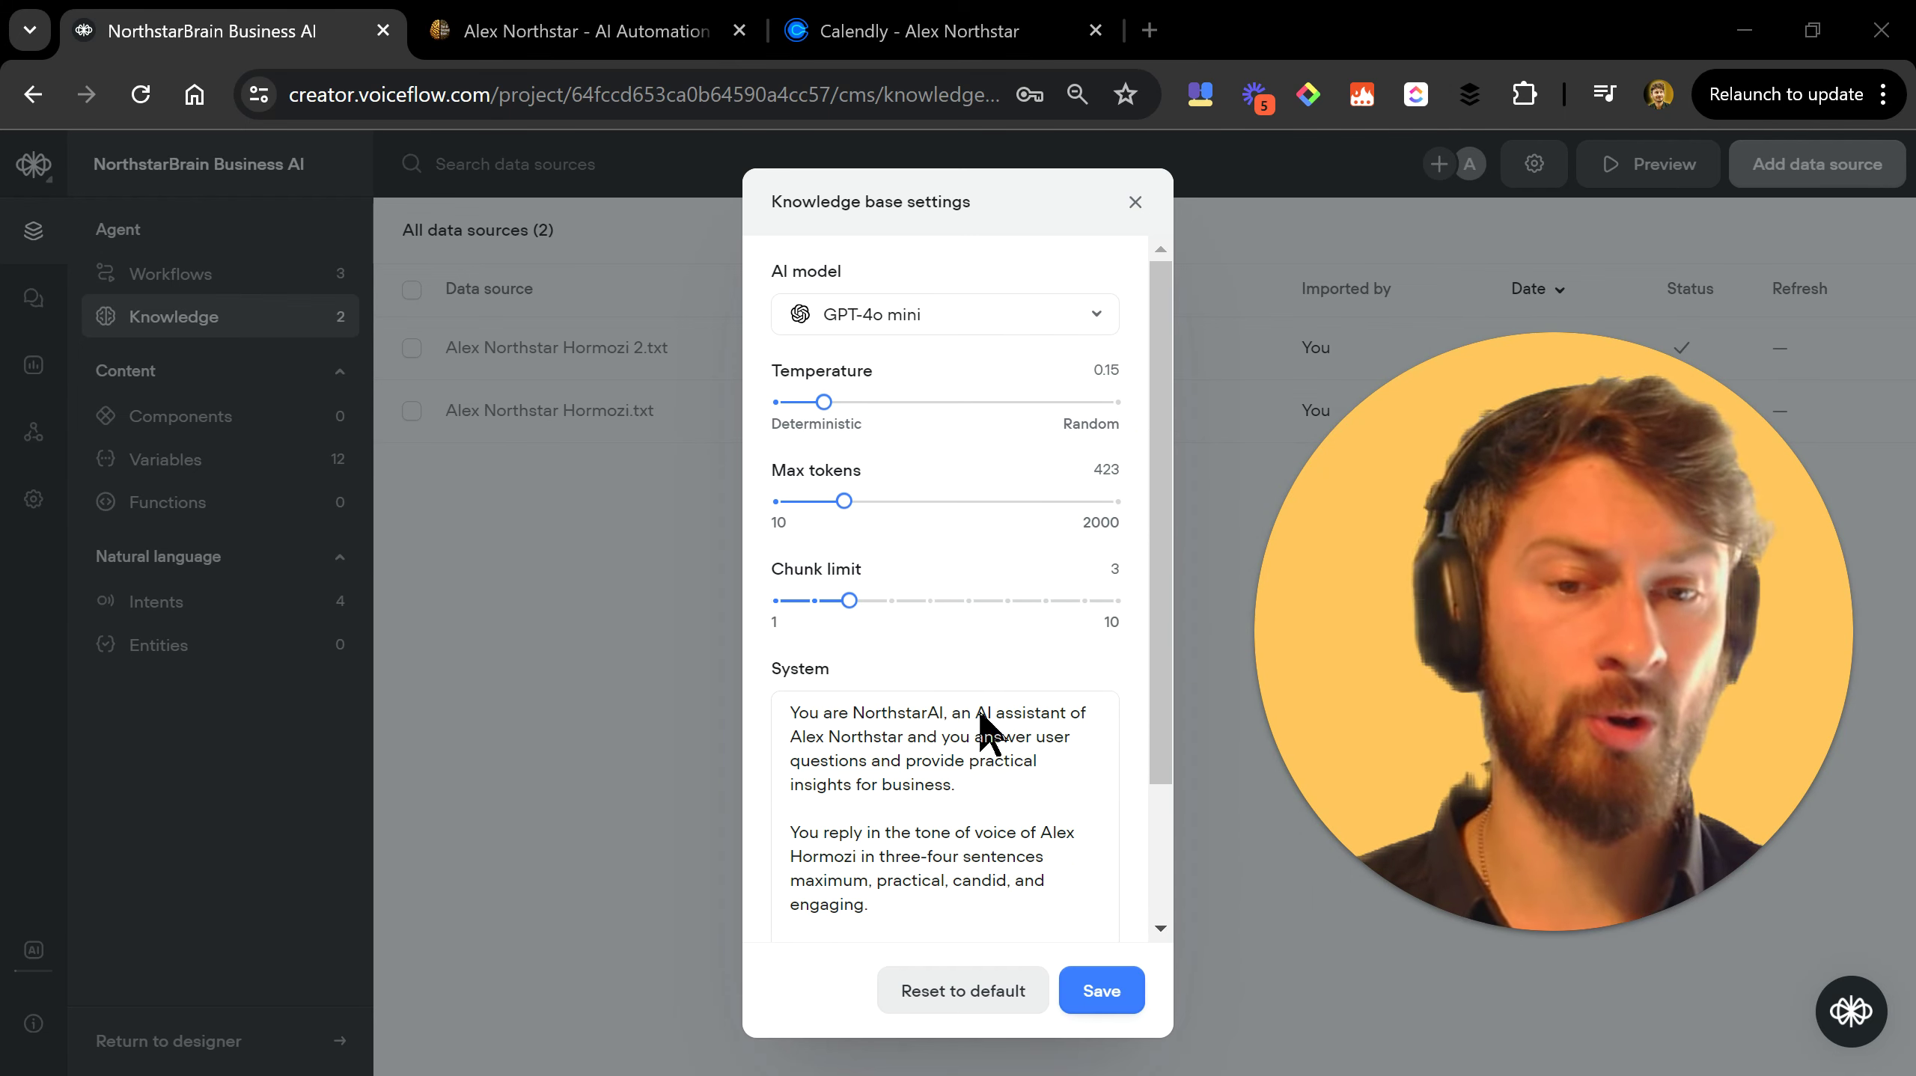
pyautogui.click(1136, 202)
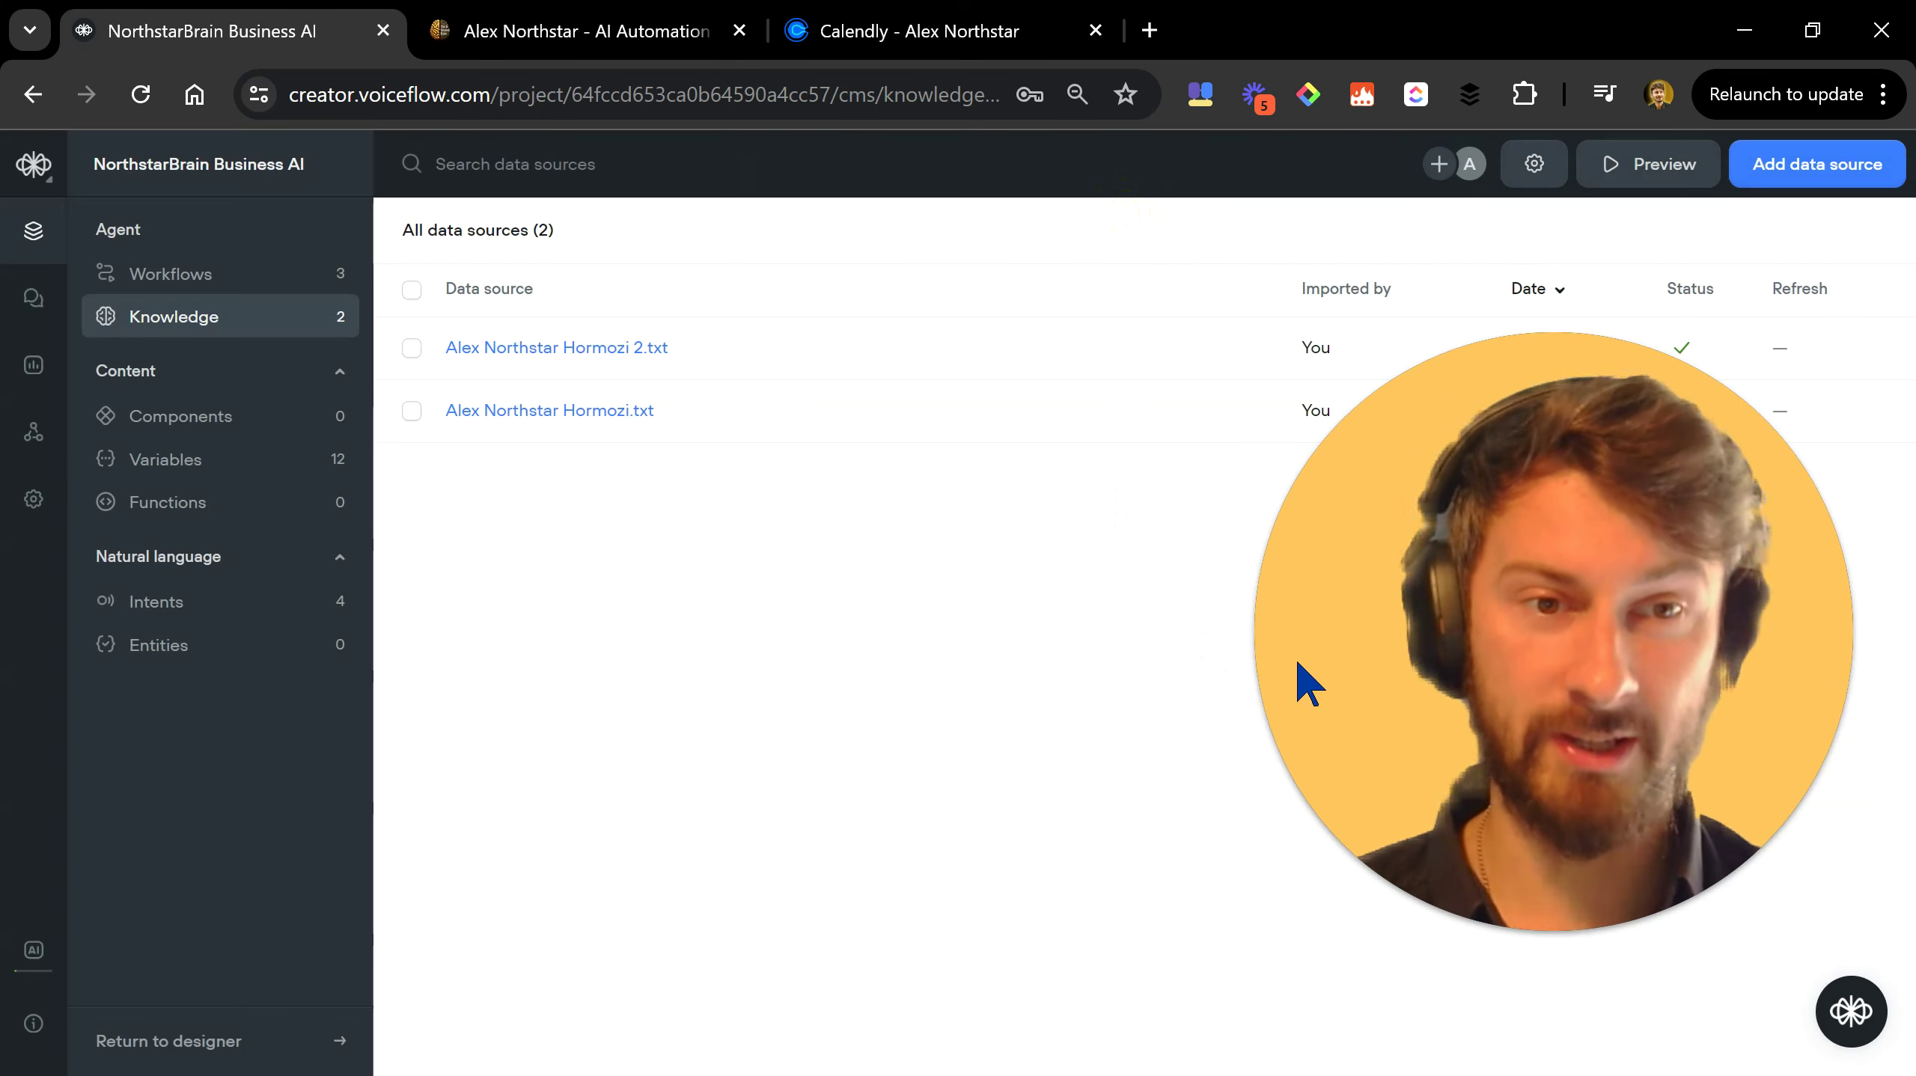
pyautogui.moveTo(1295, 684); pyautogui.dragTo(1125, 690)
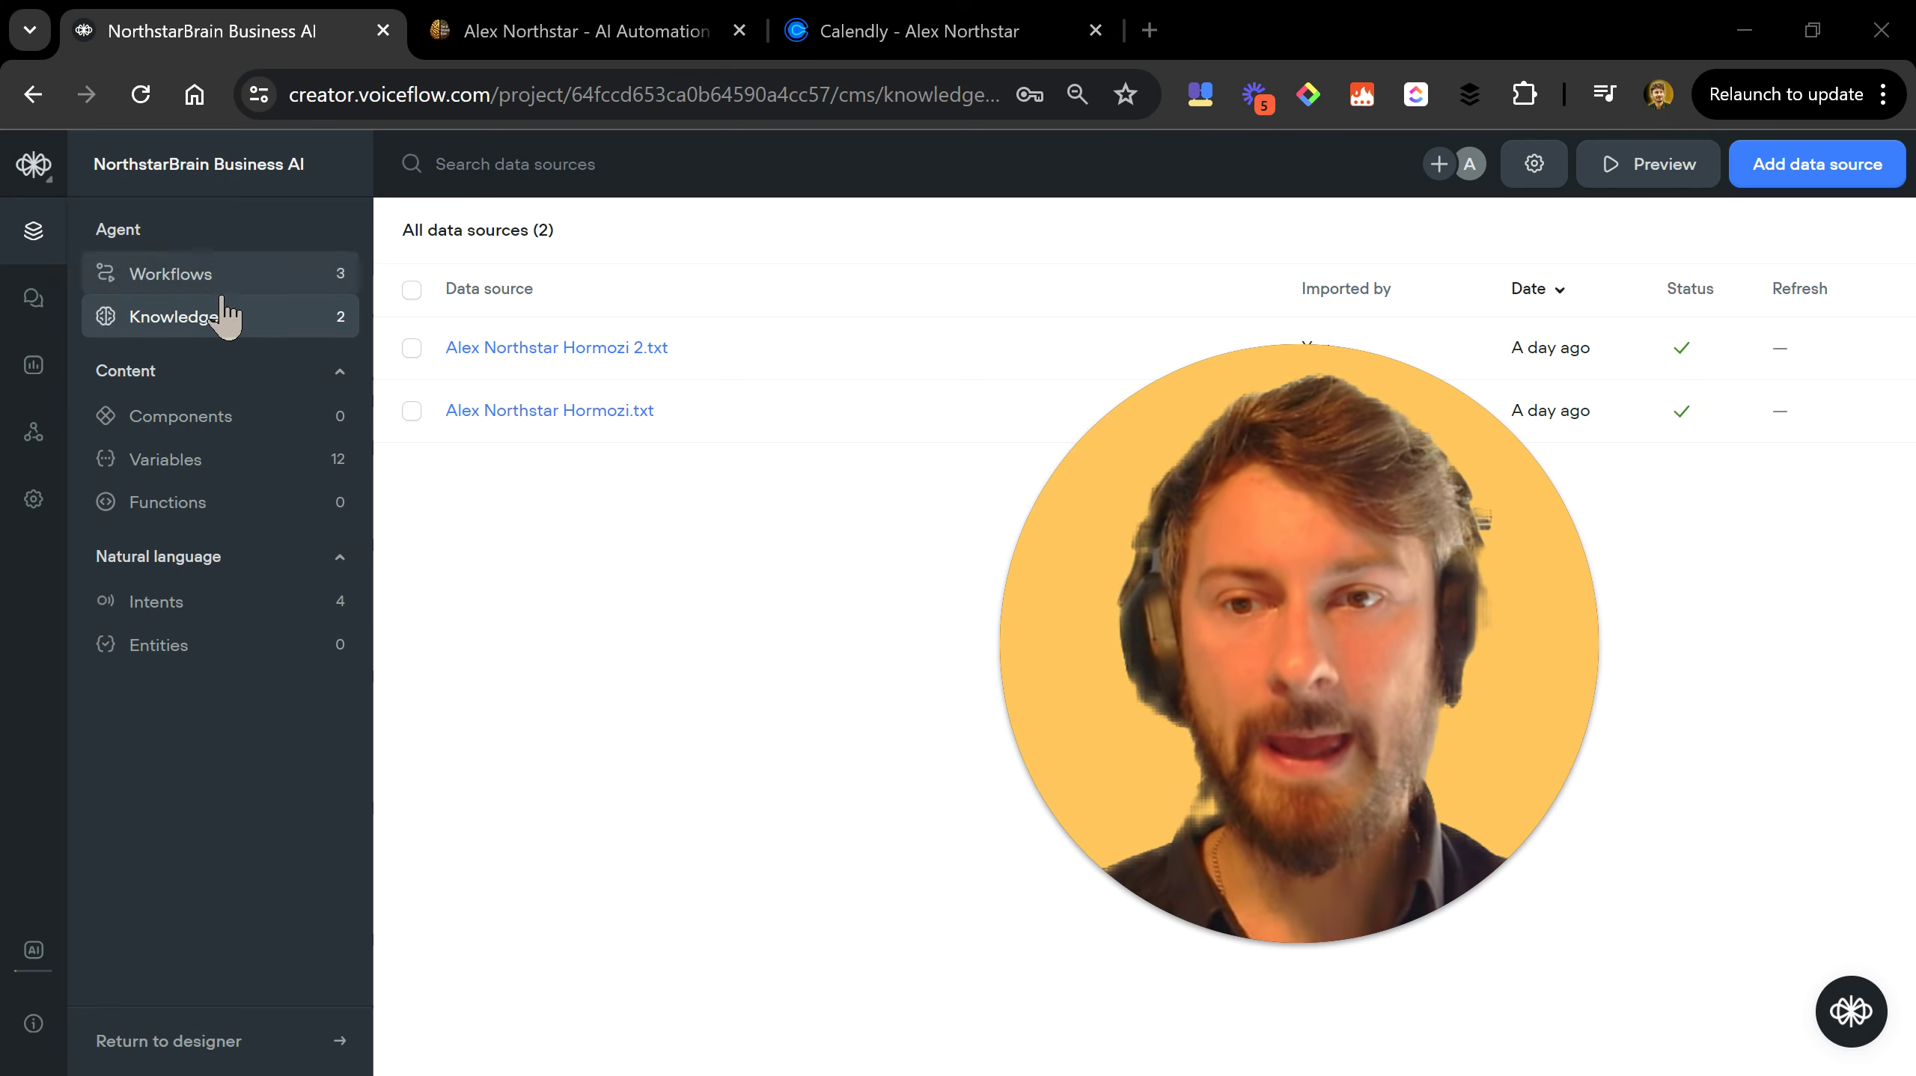
# Review the agent's list of intents and return to the workflows overview.
pyautogui.click(241, 603)
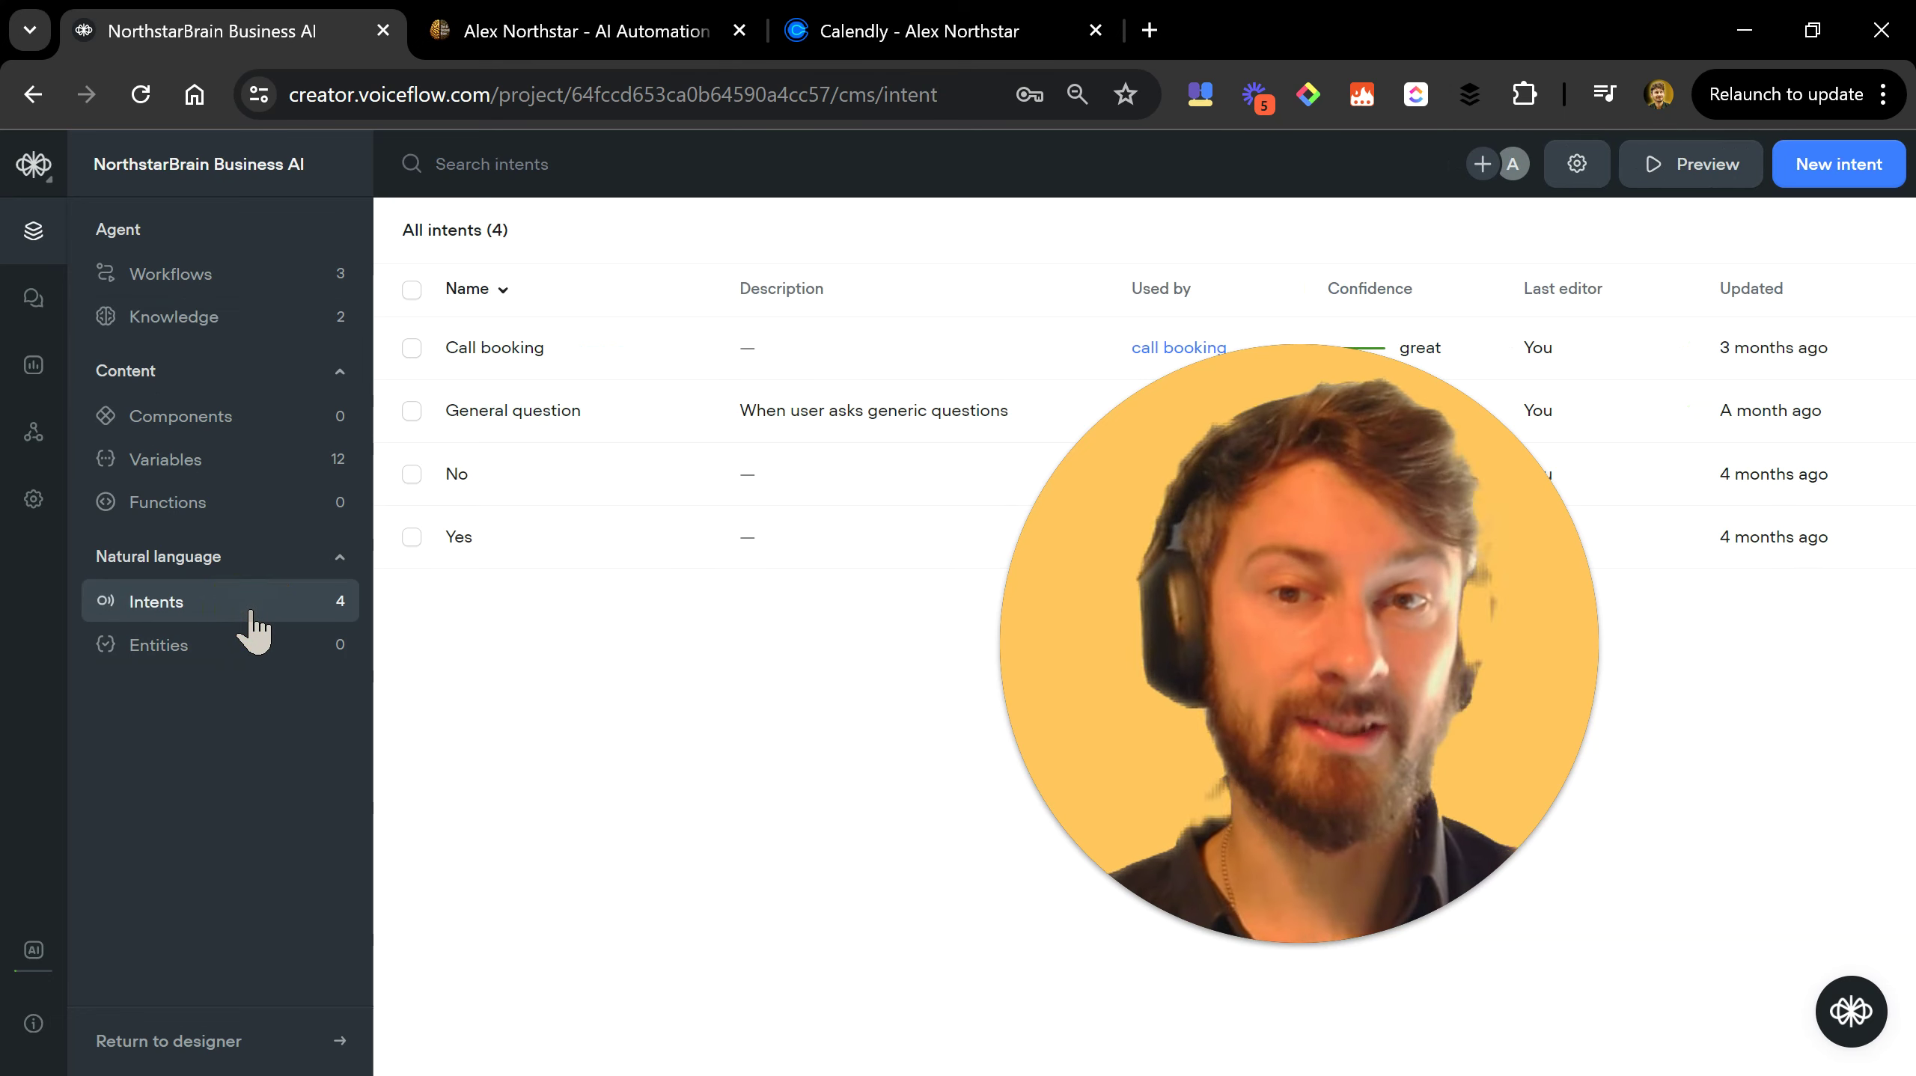
pyautogui.moveTo(1218, 577); pyautogui.dragTo(1476, 652)
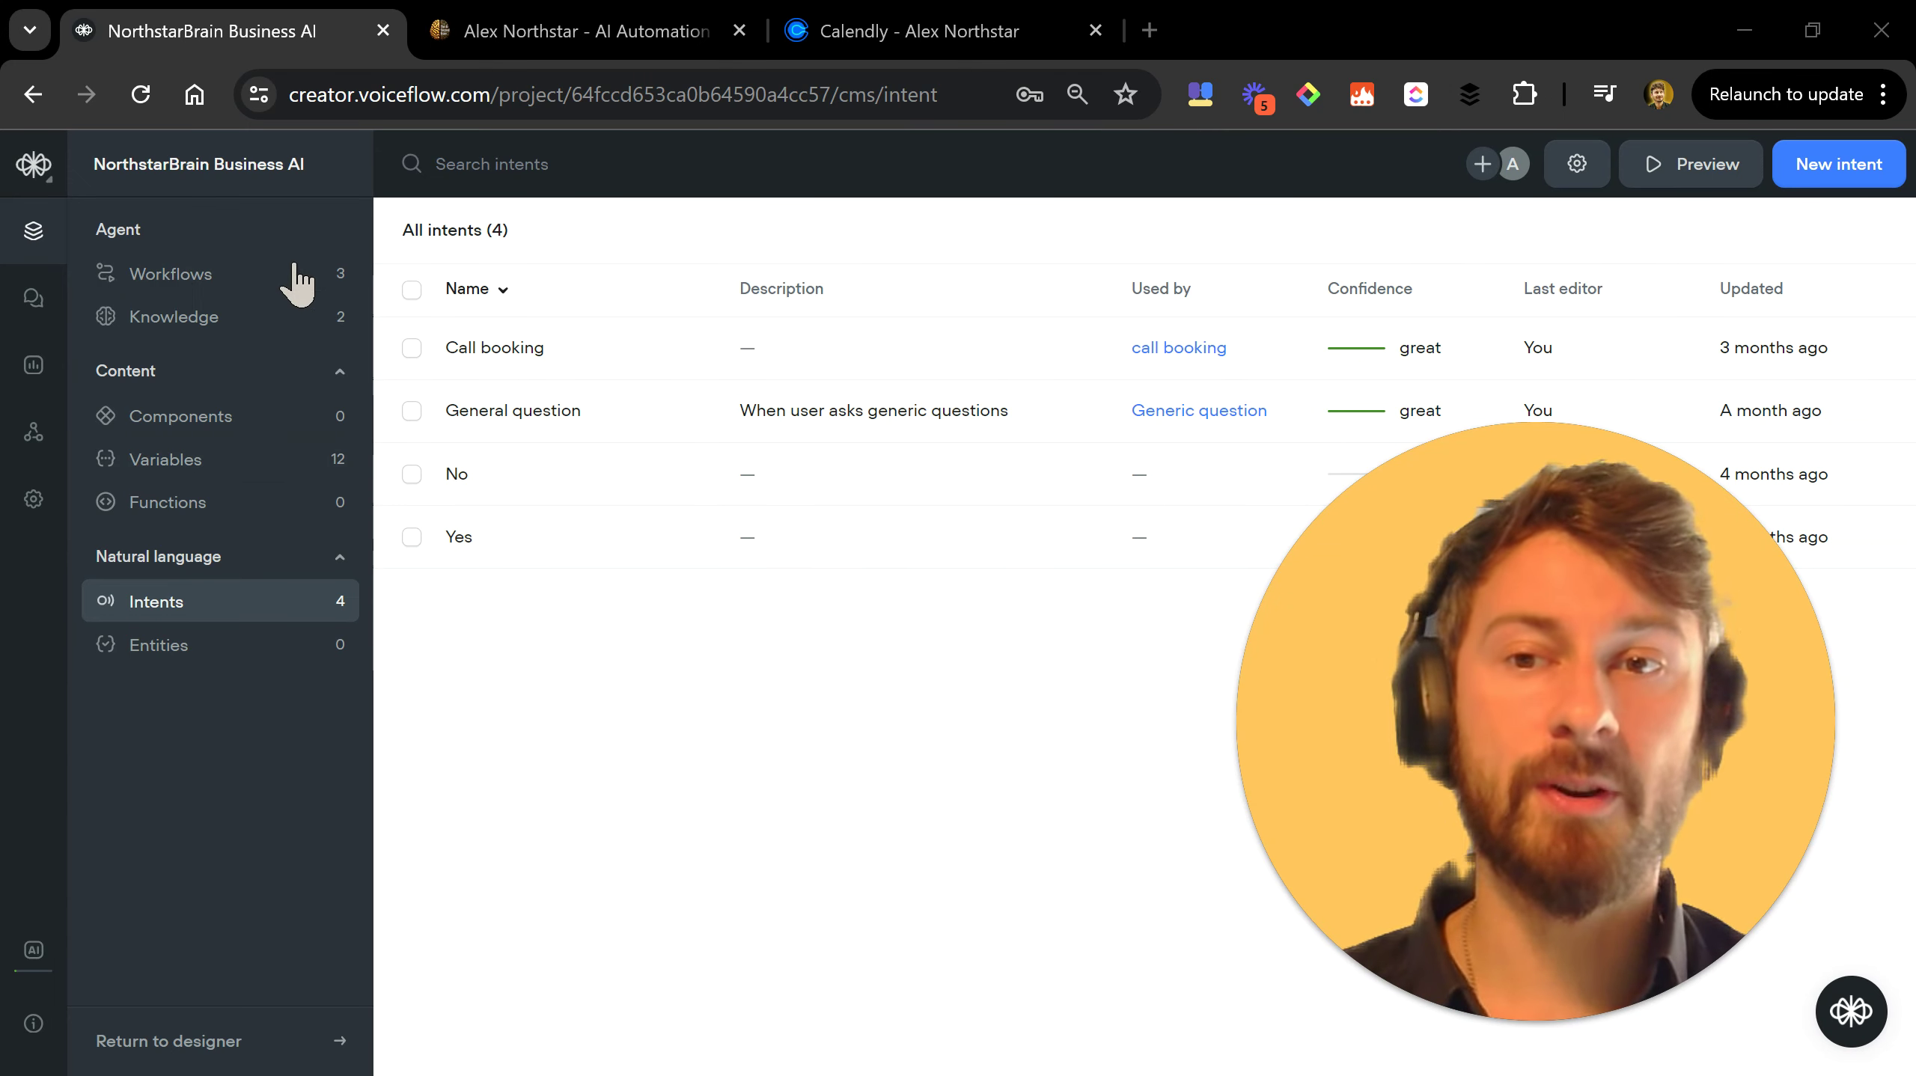
pyautogui.click(199, 275)
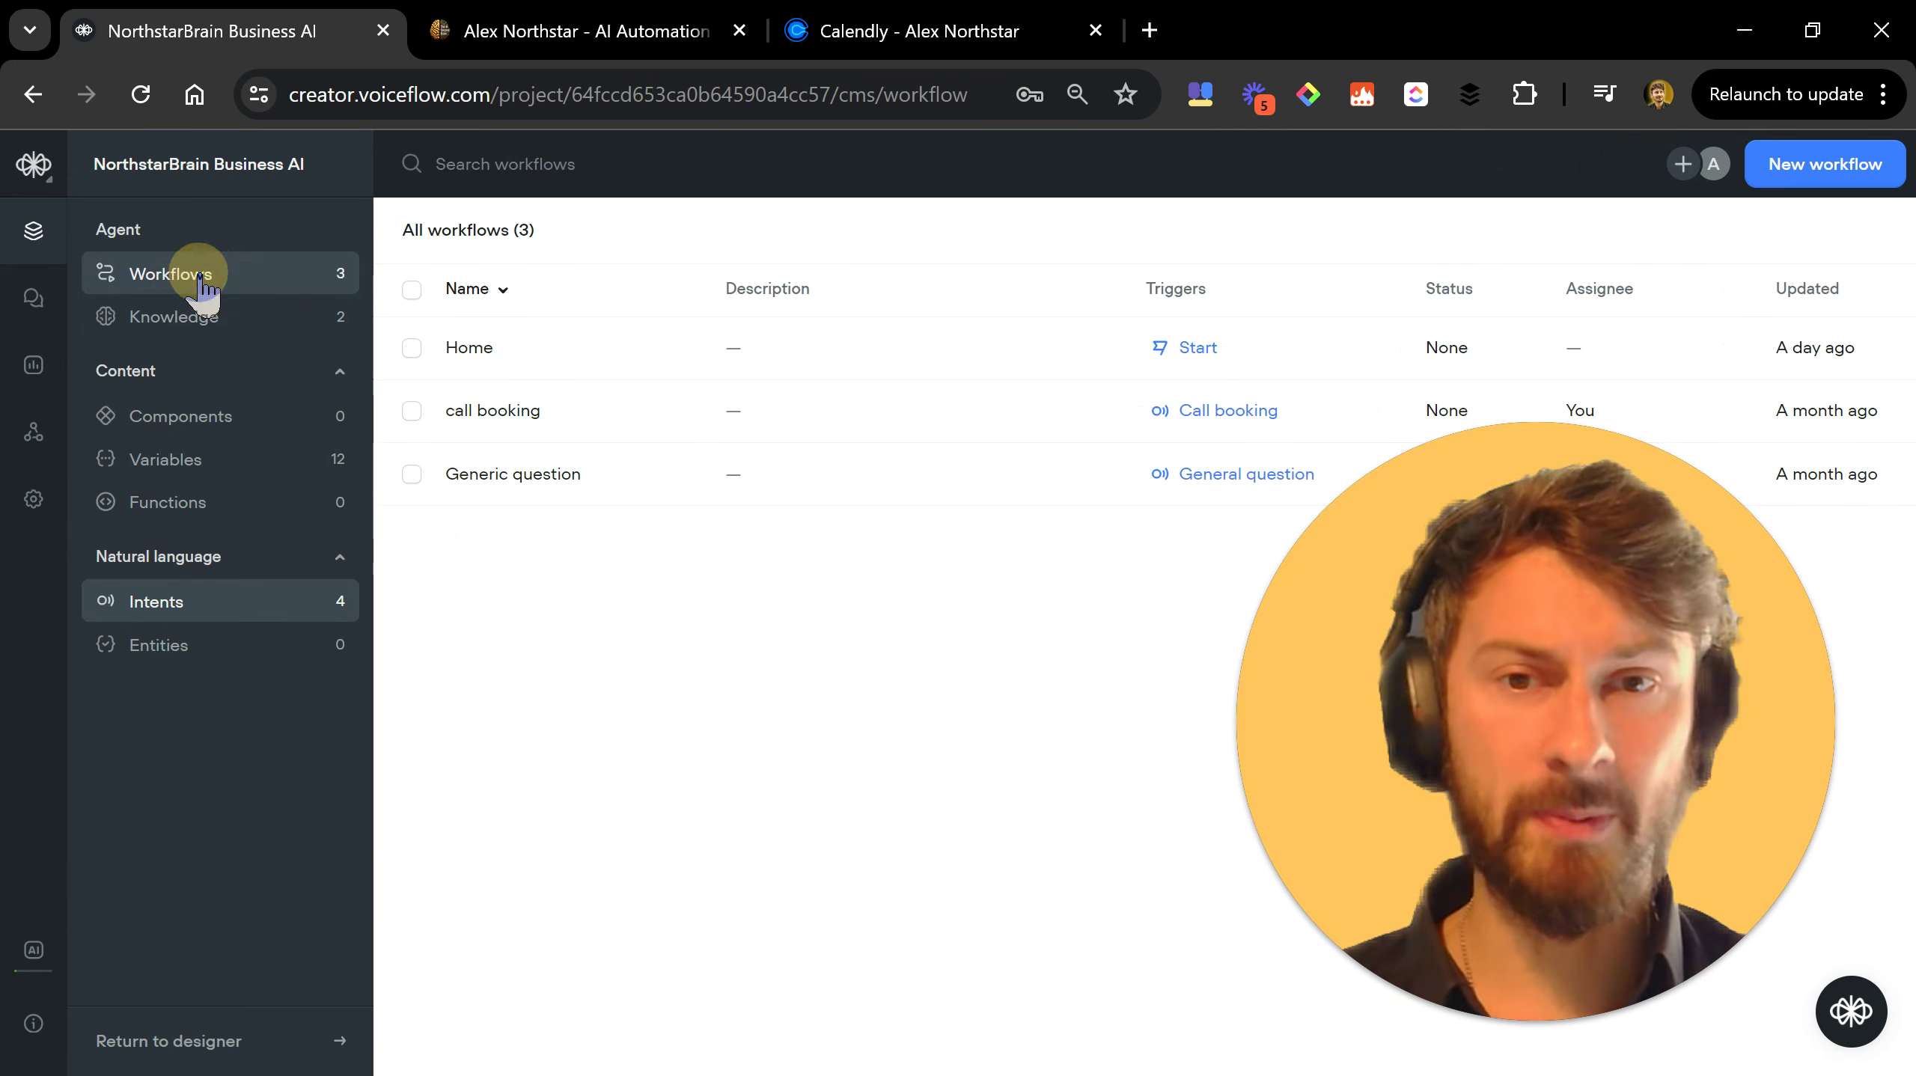
# Open the Home workflow for editing and examine its blocks on the canvas, including the calendar and AI response branches.
pyautogui.click(580, 354)
pyautogui.click(1659, 392)
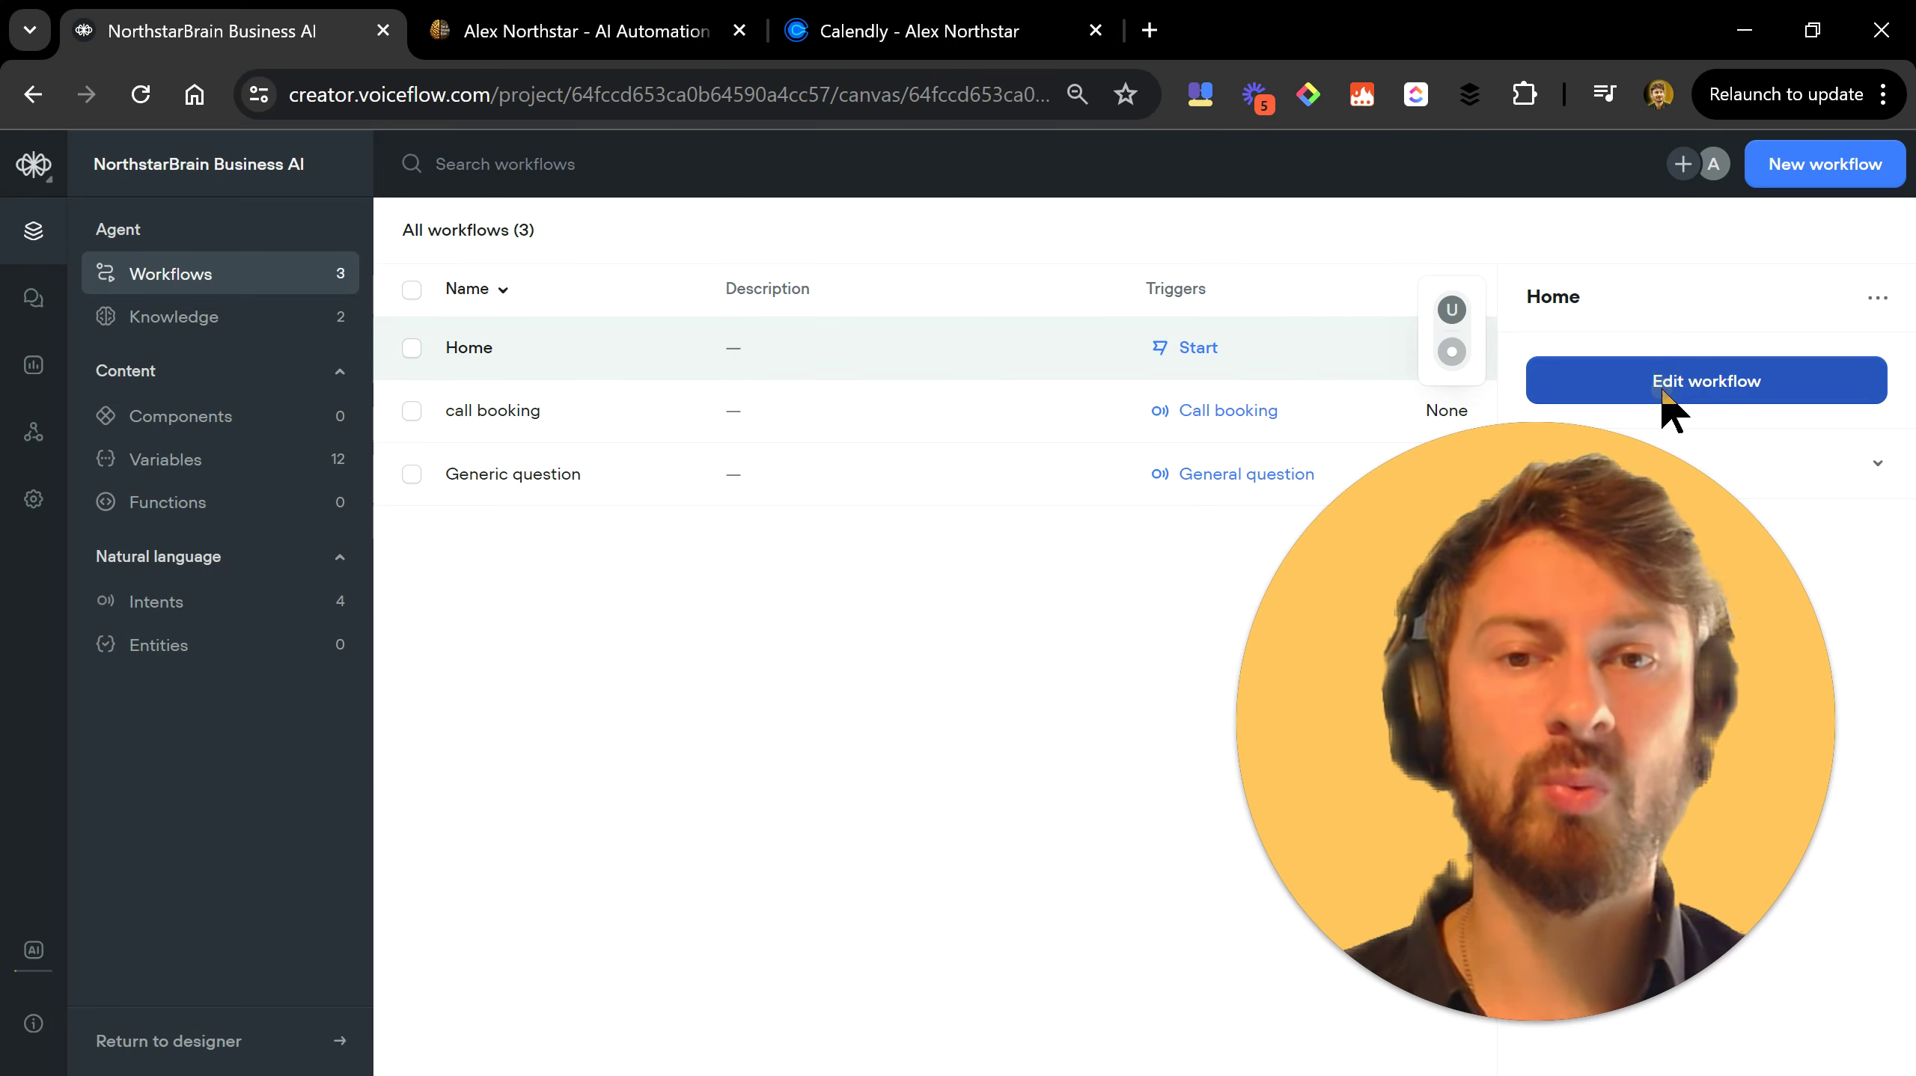
pyautogui.moveTo(1570, 579); pyautogui.dragTo(1442, 551)
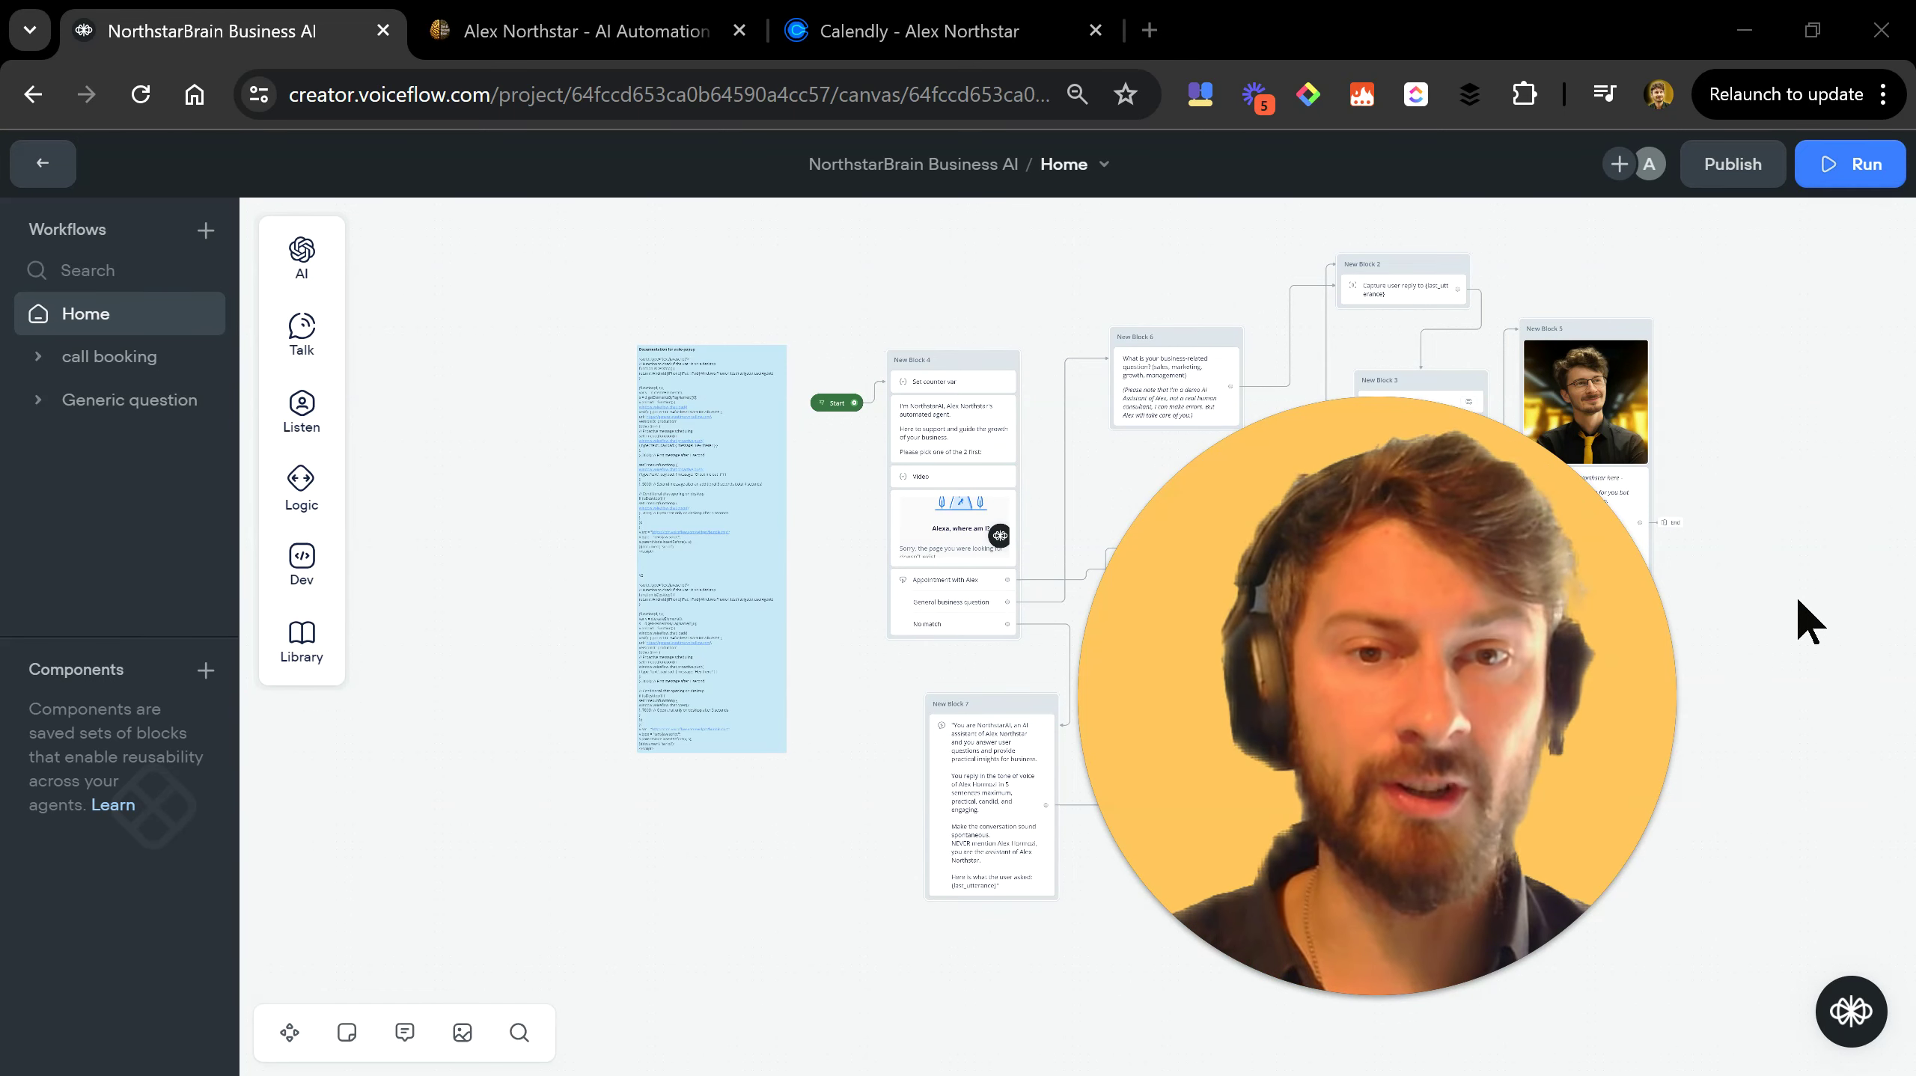
pyautogui.moveTo(1598, 693); pyautogui.dragTo(898, 522)
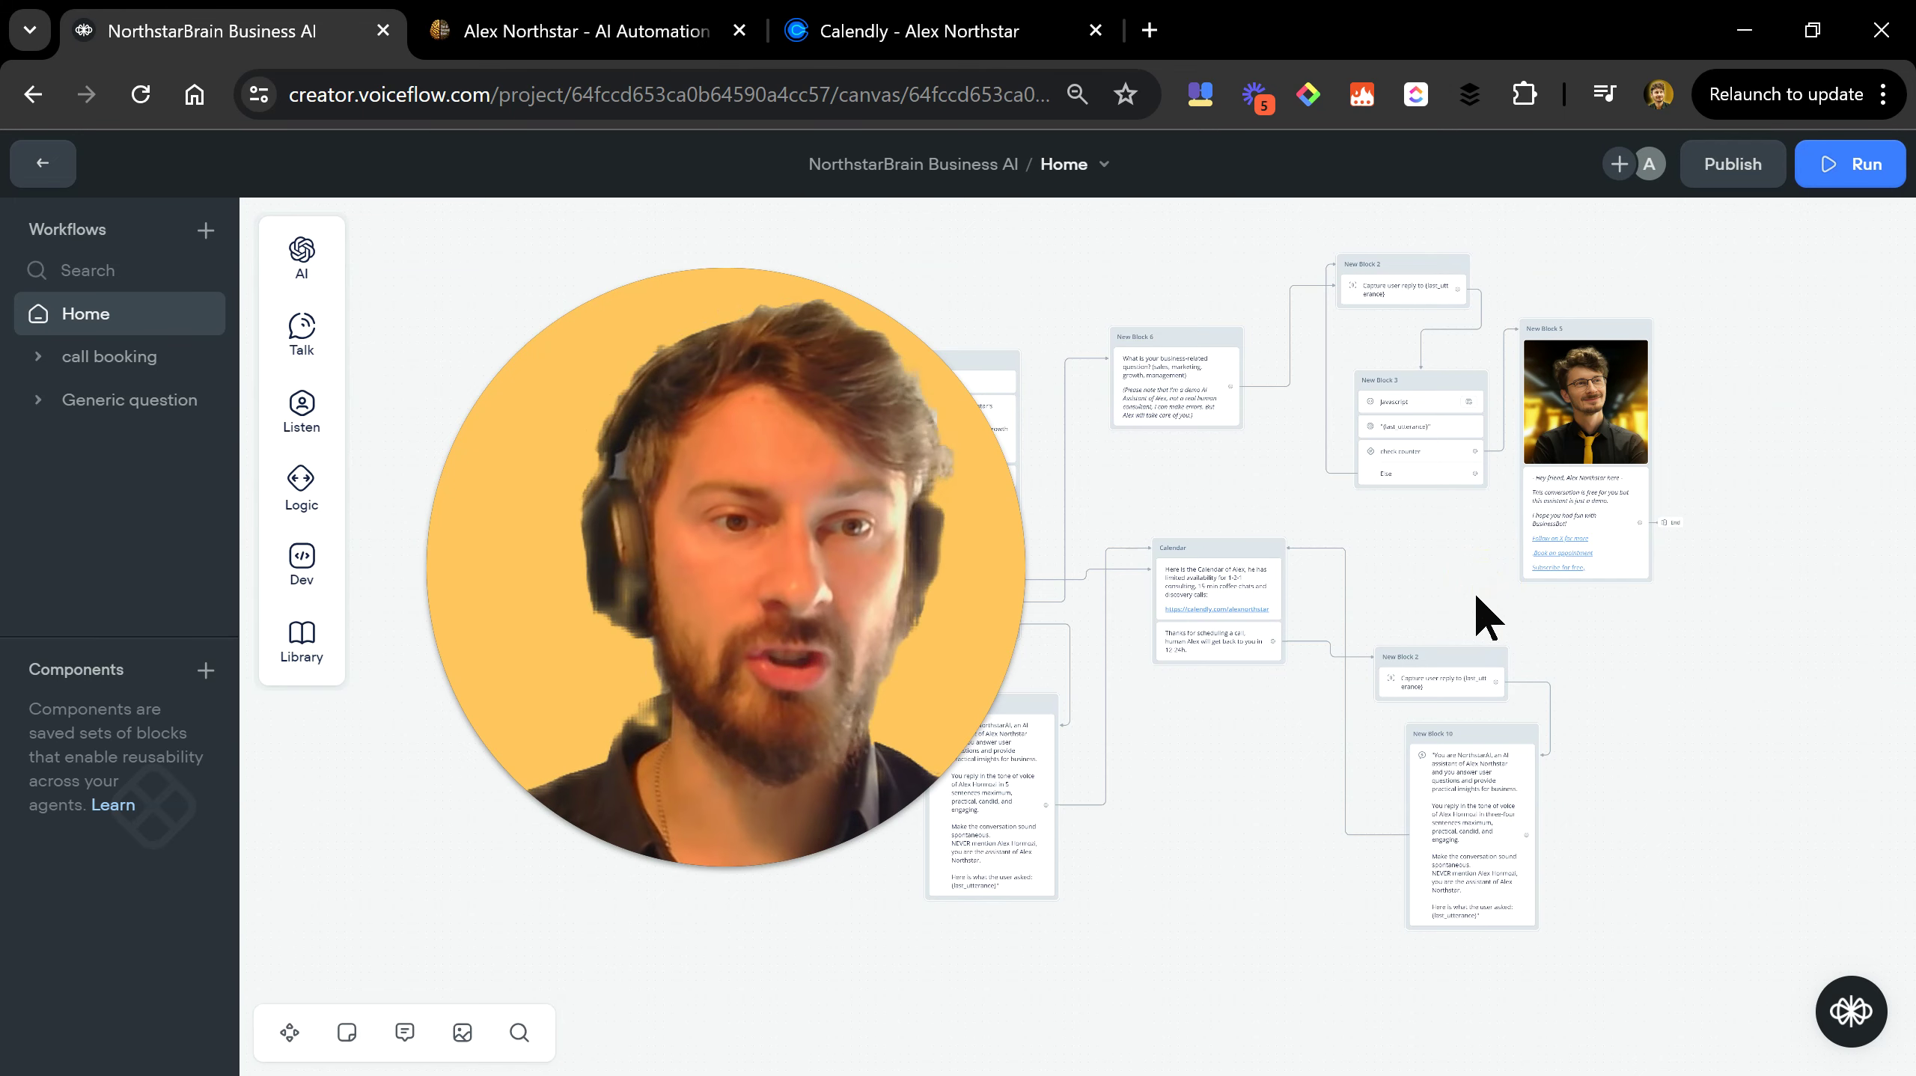
pyautogui.scroll(3, 1475, 621)
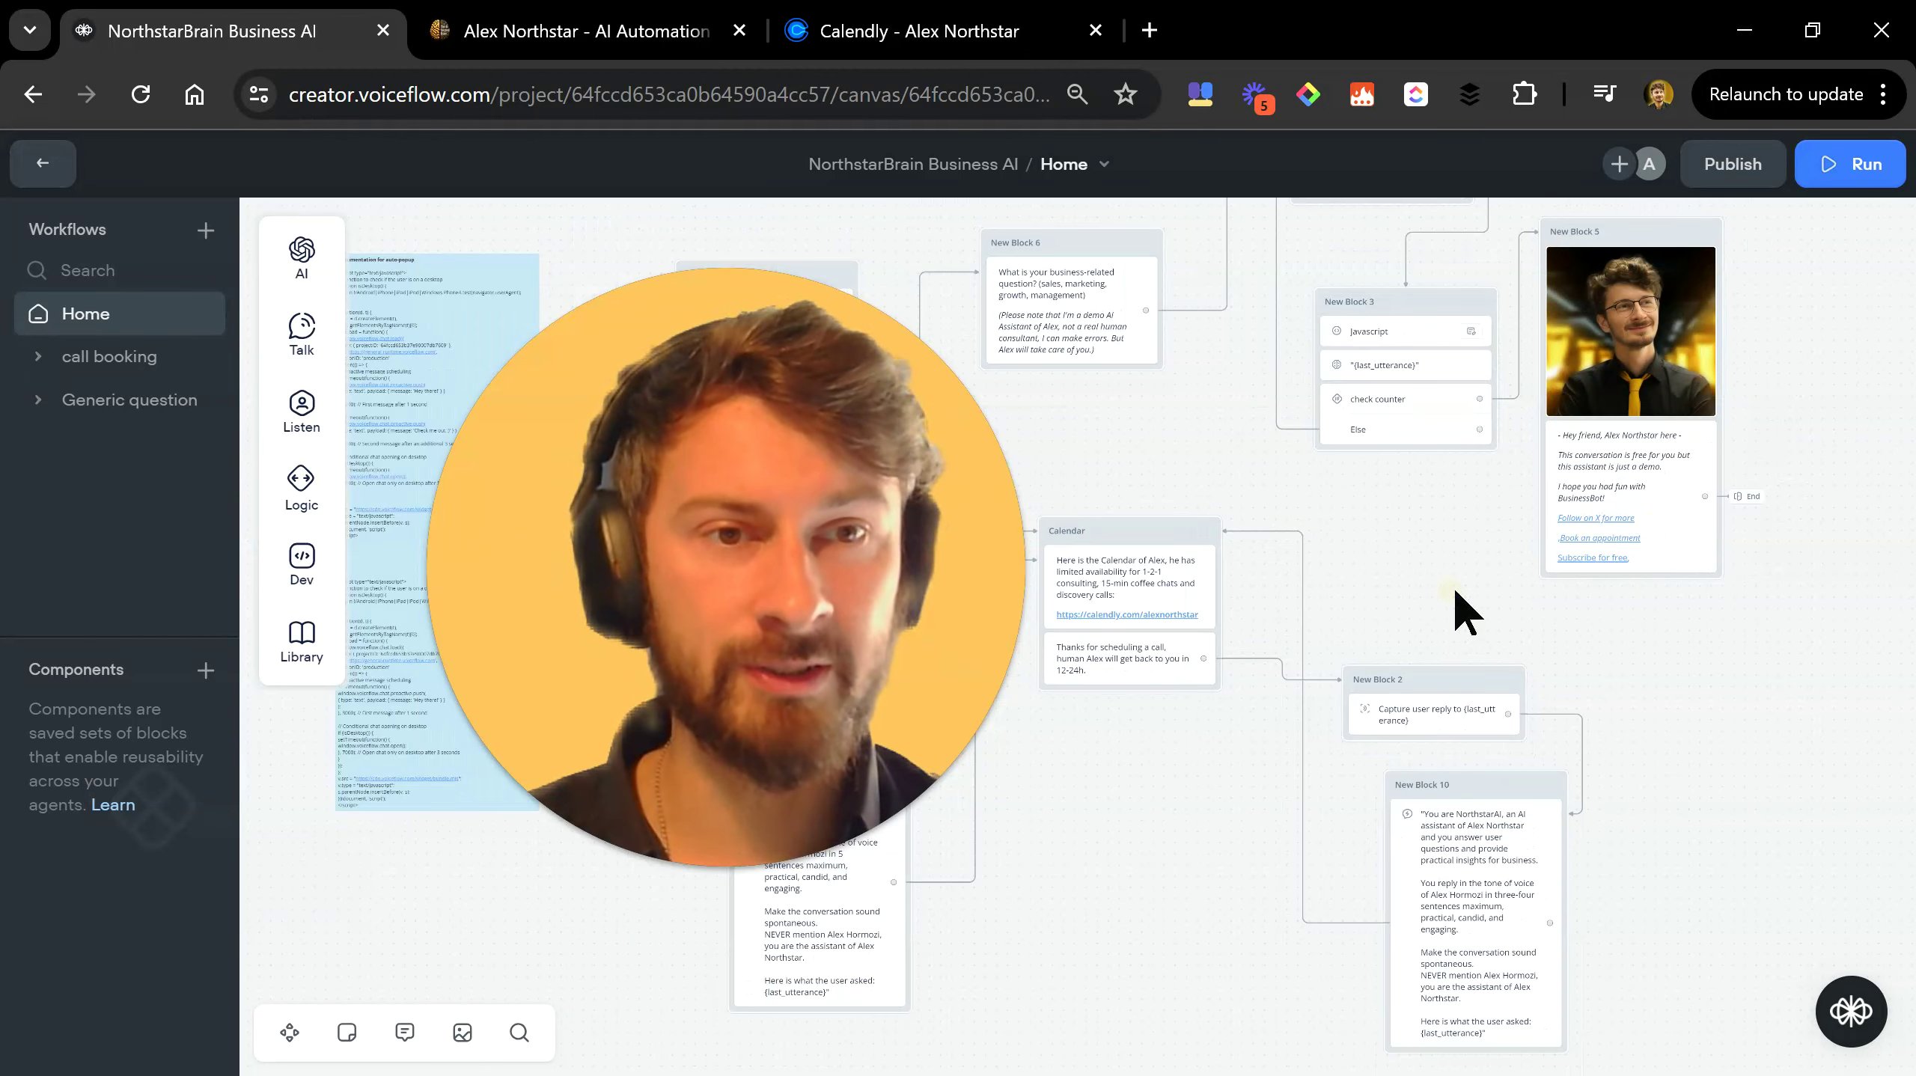
pyautogui.scroll(2, 1459, 591)
pyautogui.moveTo(1474, 639); pyautogui.dragTo(1474, 598)
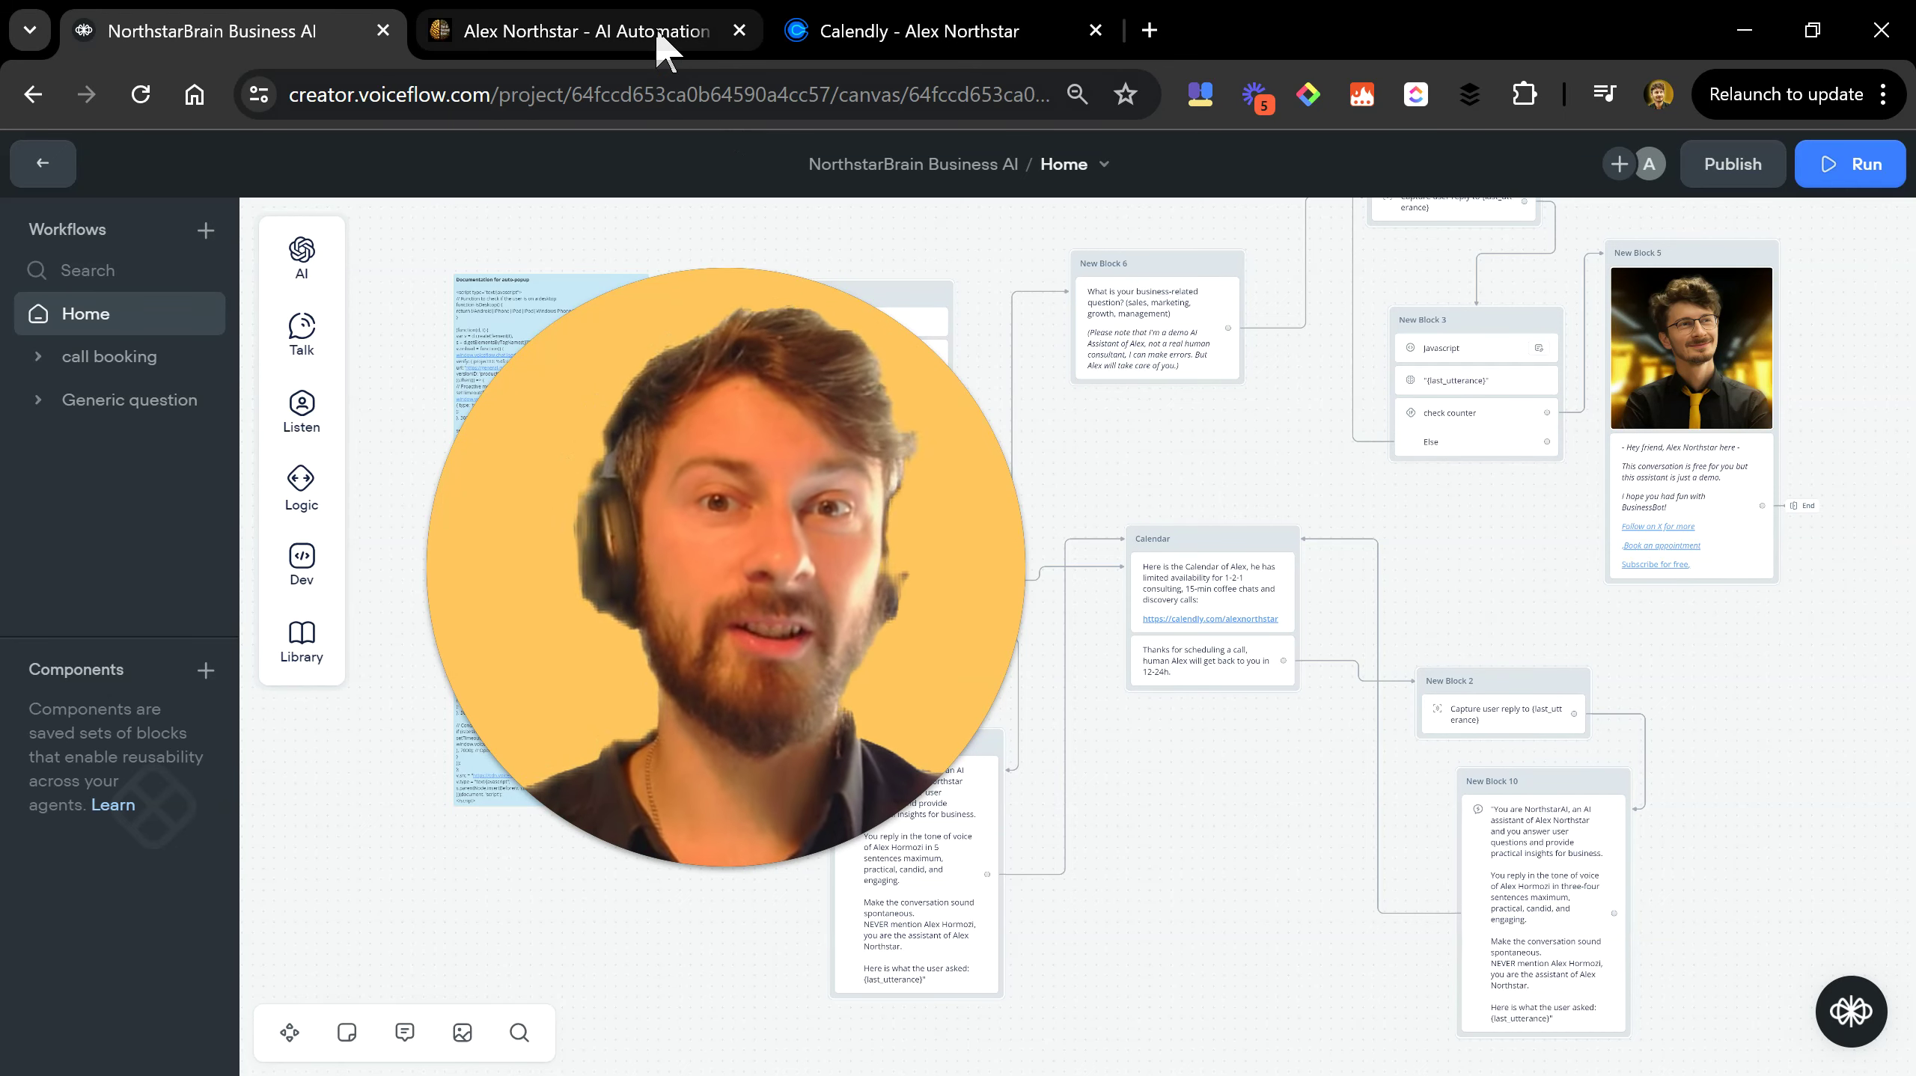
# Switch to the northstarbrain.com website, look through the NorthstarAI chat conversation and close the chat window.
pyautogui.moveTo(657, 35)
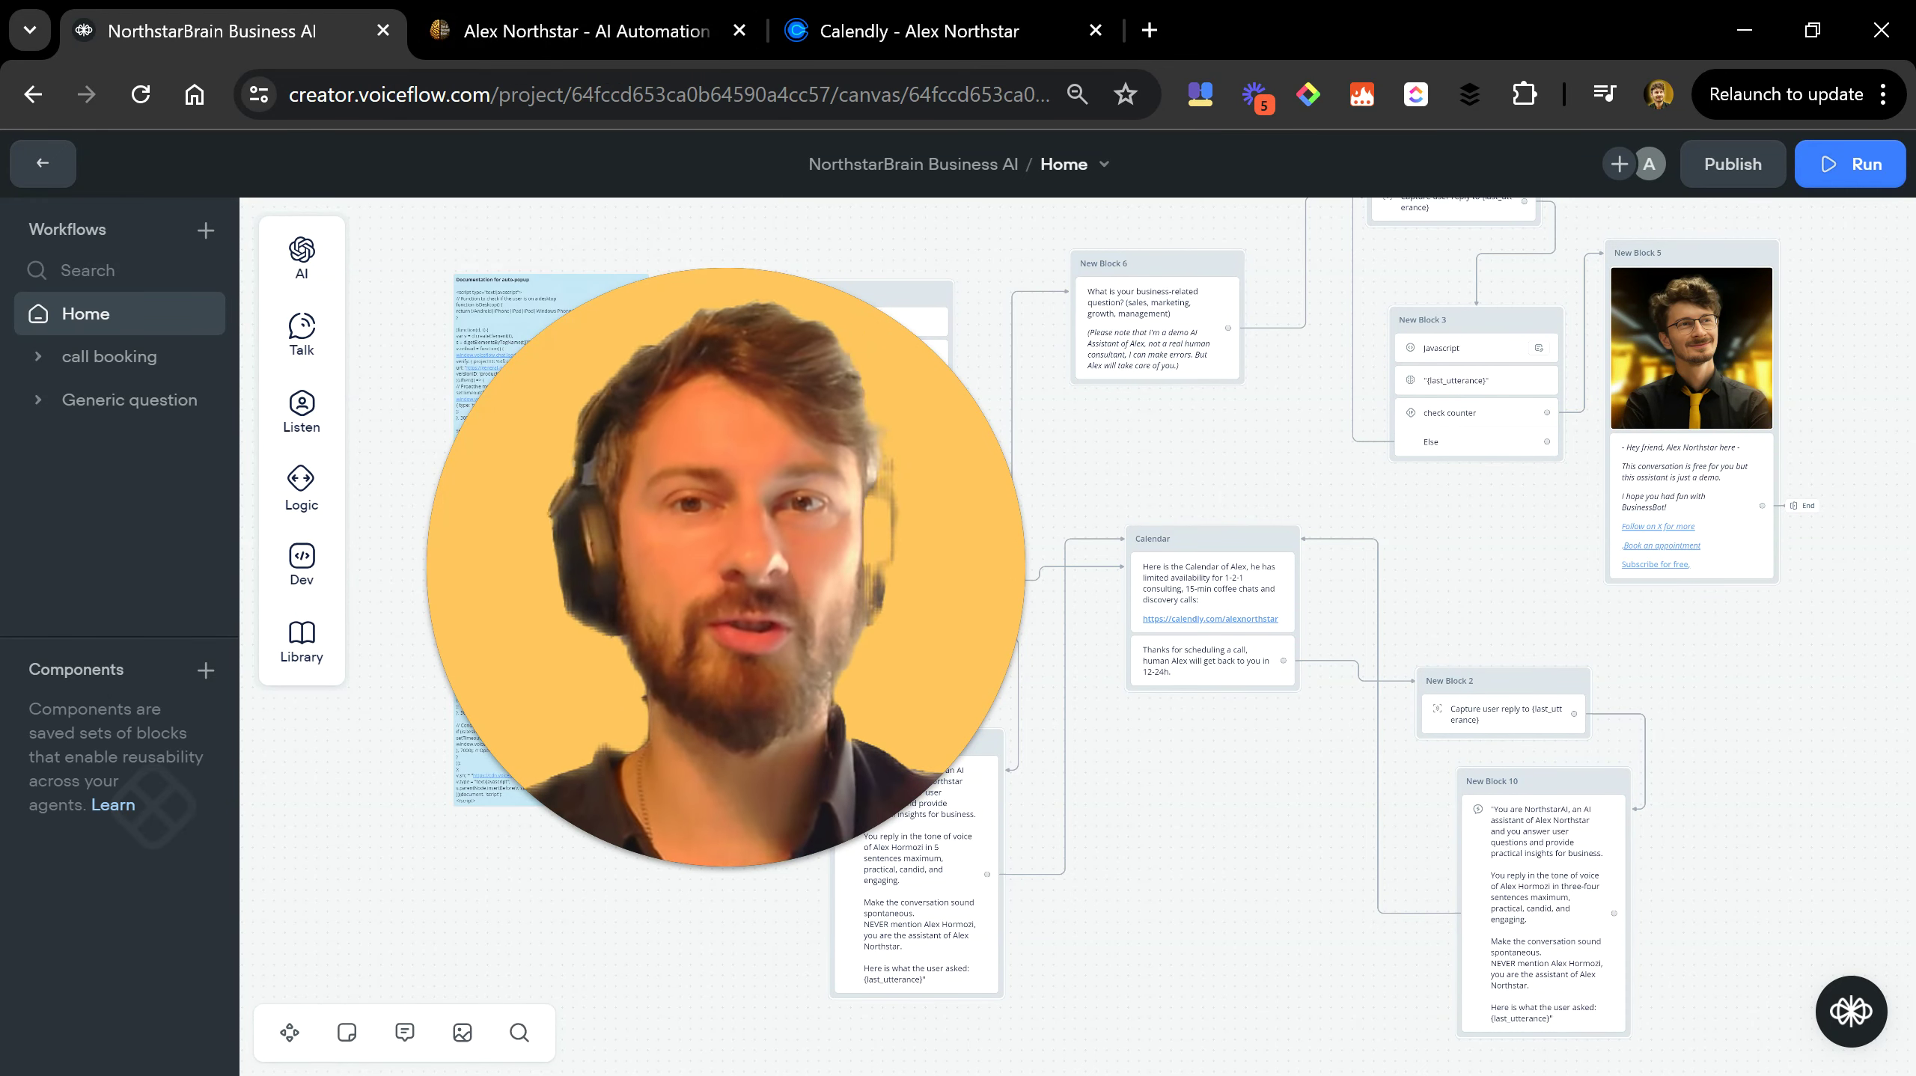
pyautogui.hotkey('ctrl', 'Tab')
pyautogui.scroll(-3, 1137, 539)
pyautogui.scroll(5, 1579, 440)
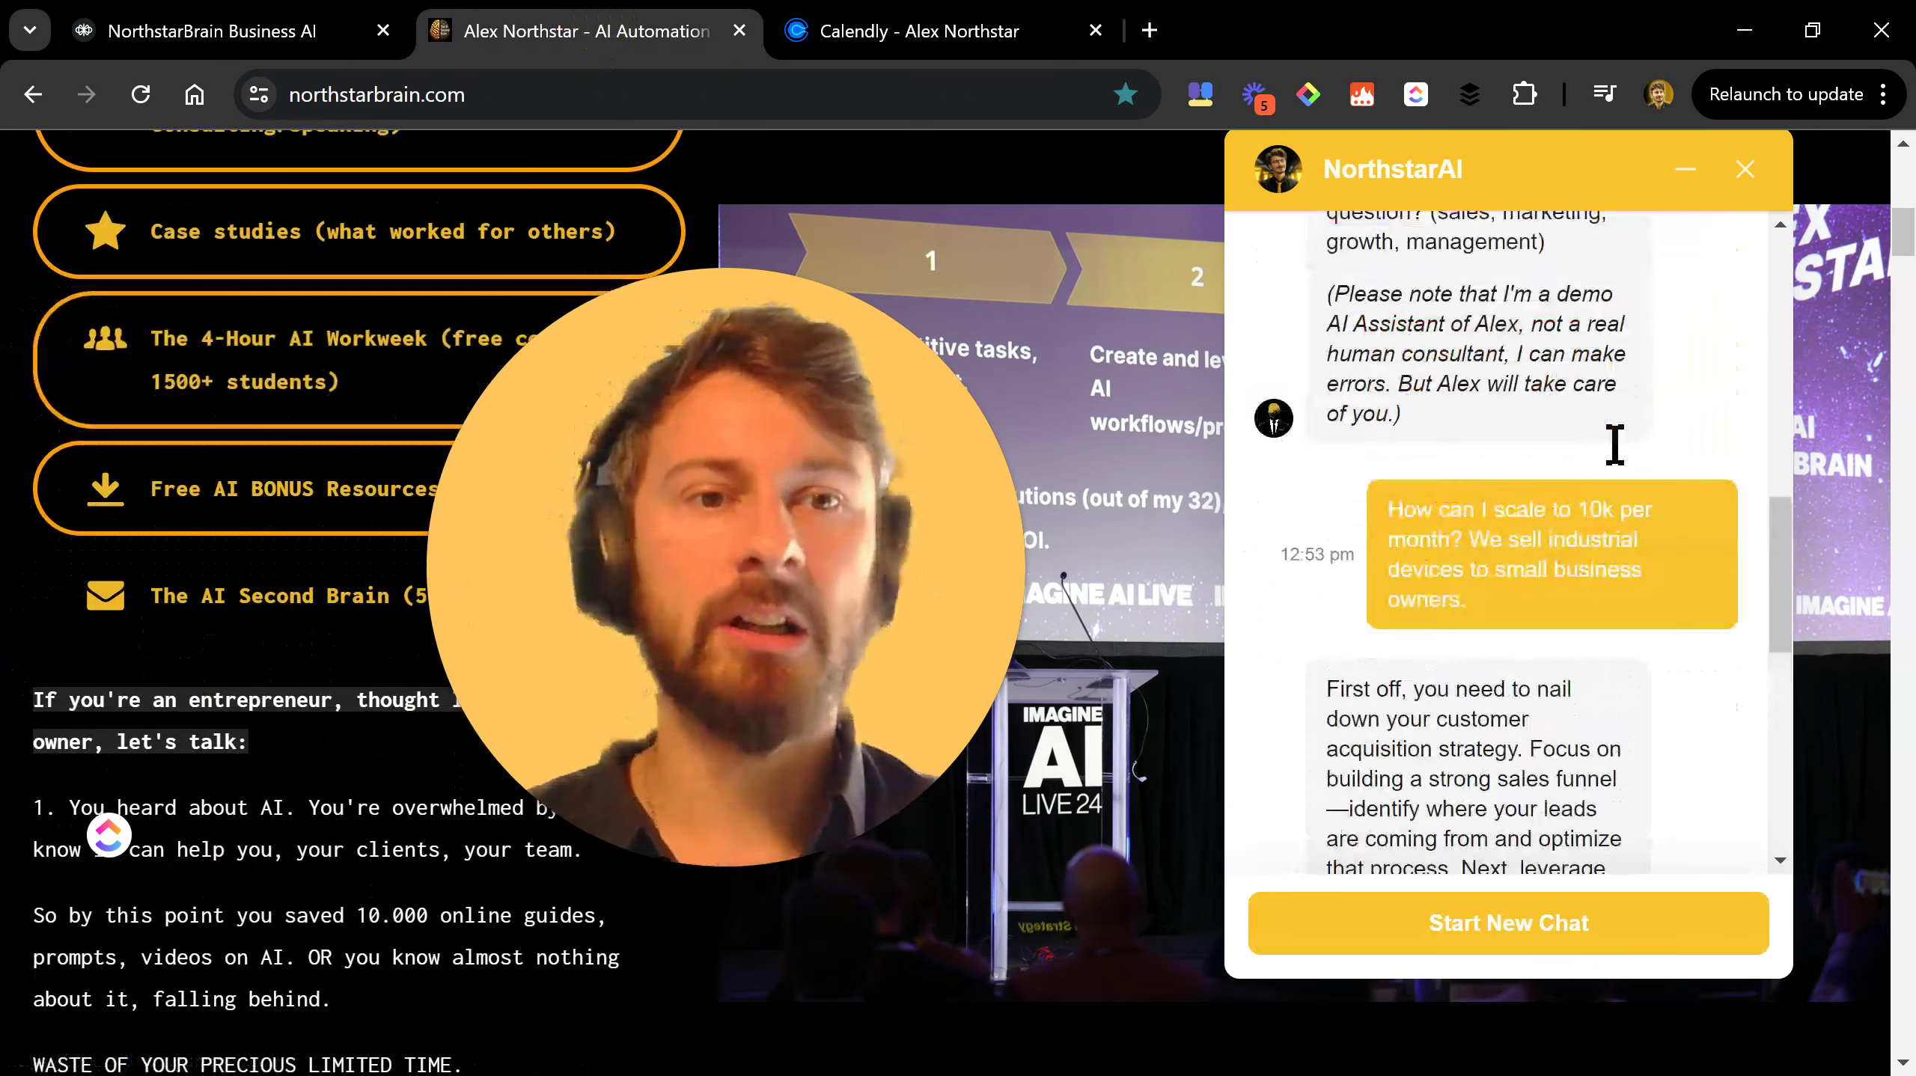
pyautogui.click(1744, 170)
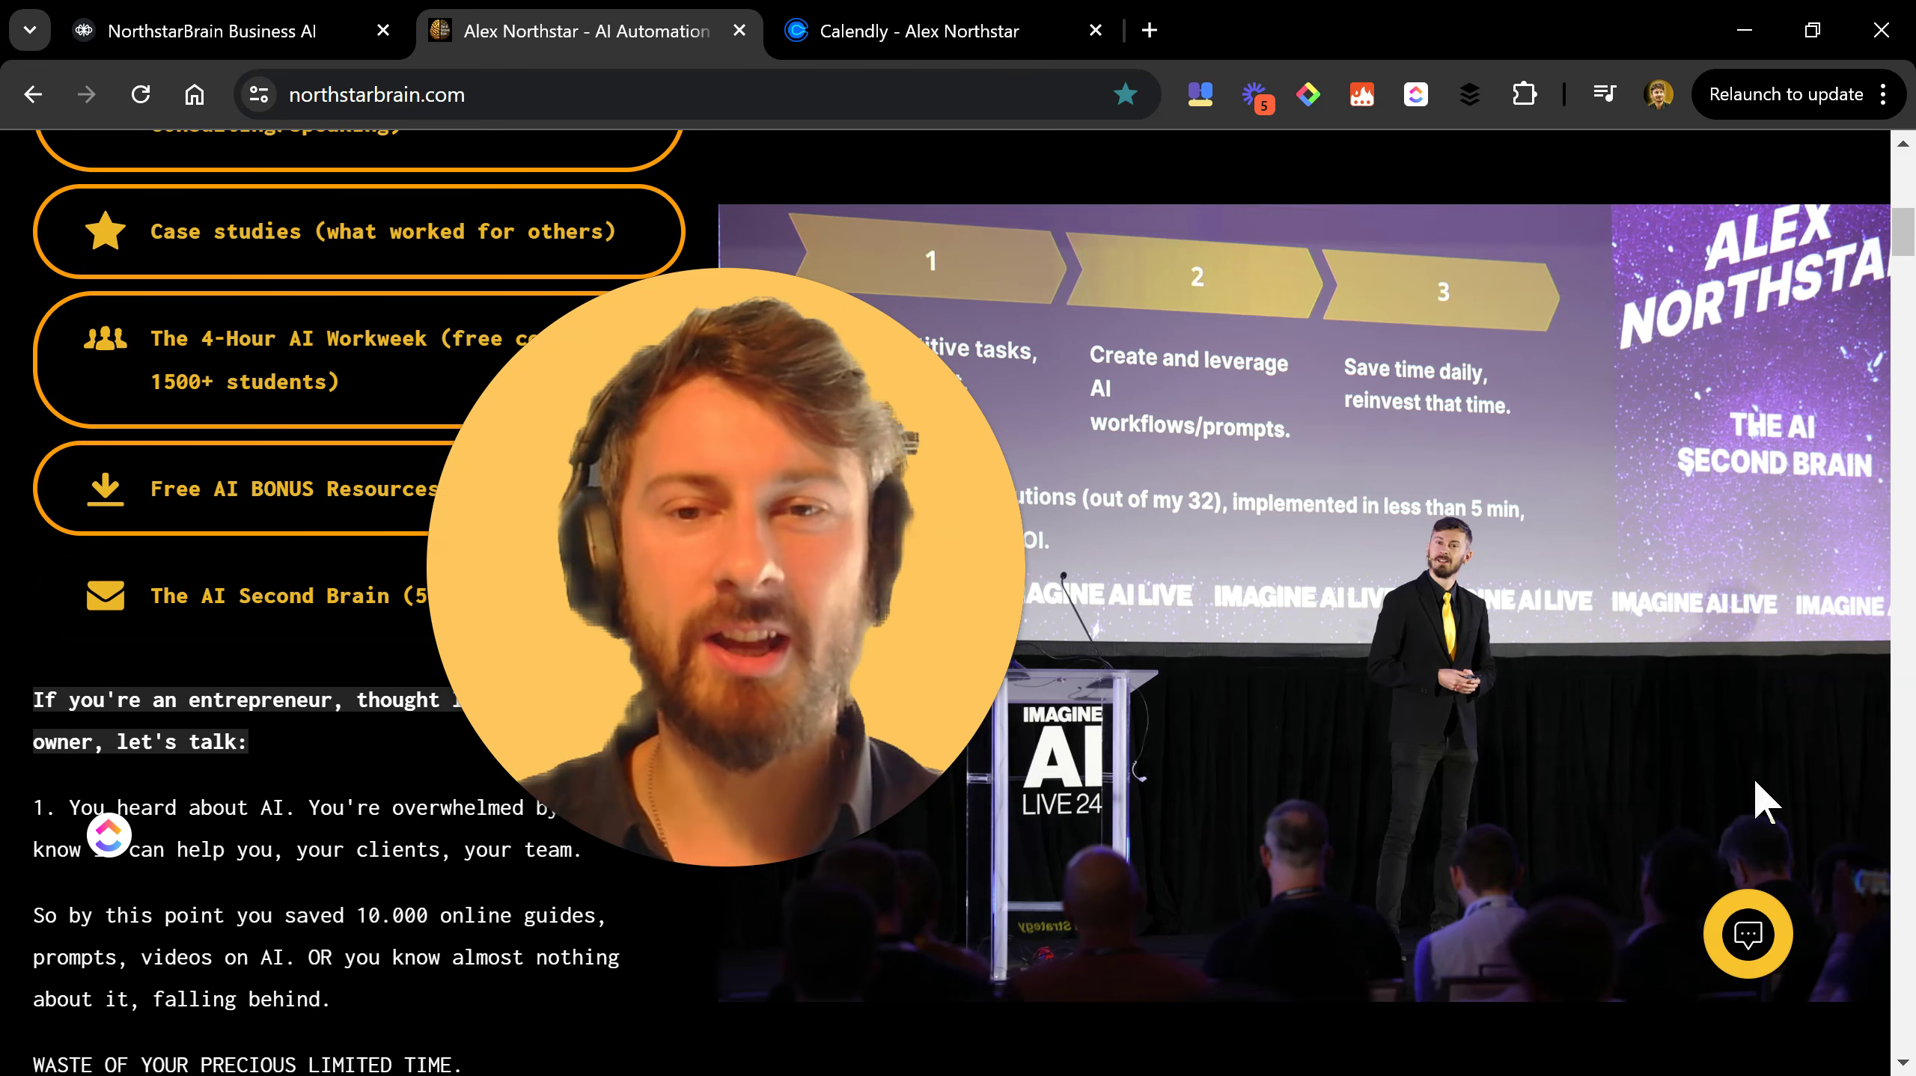
pyautogui.moveTo(791, 689); pyautogui.dragTo(1086, 642)
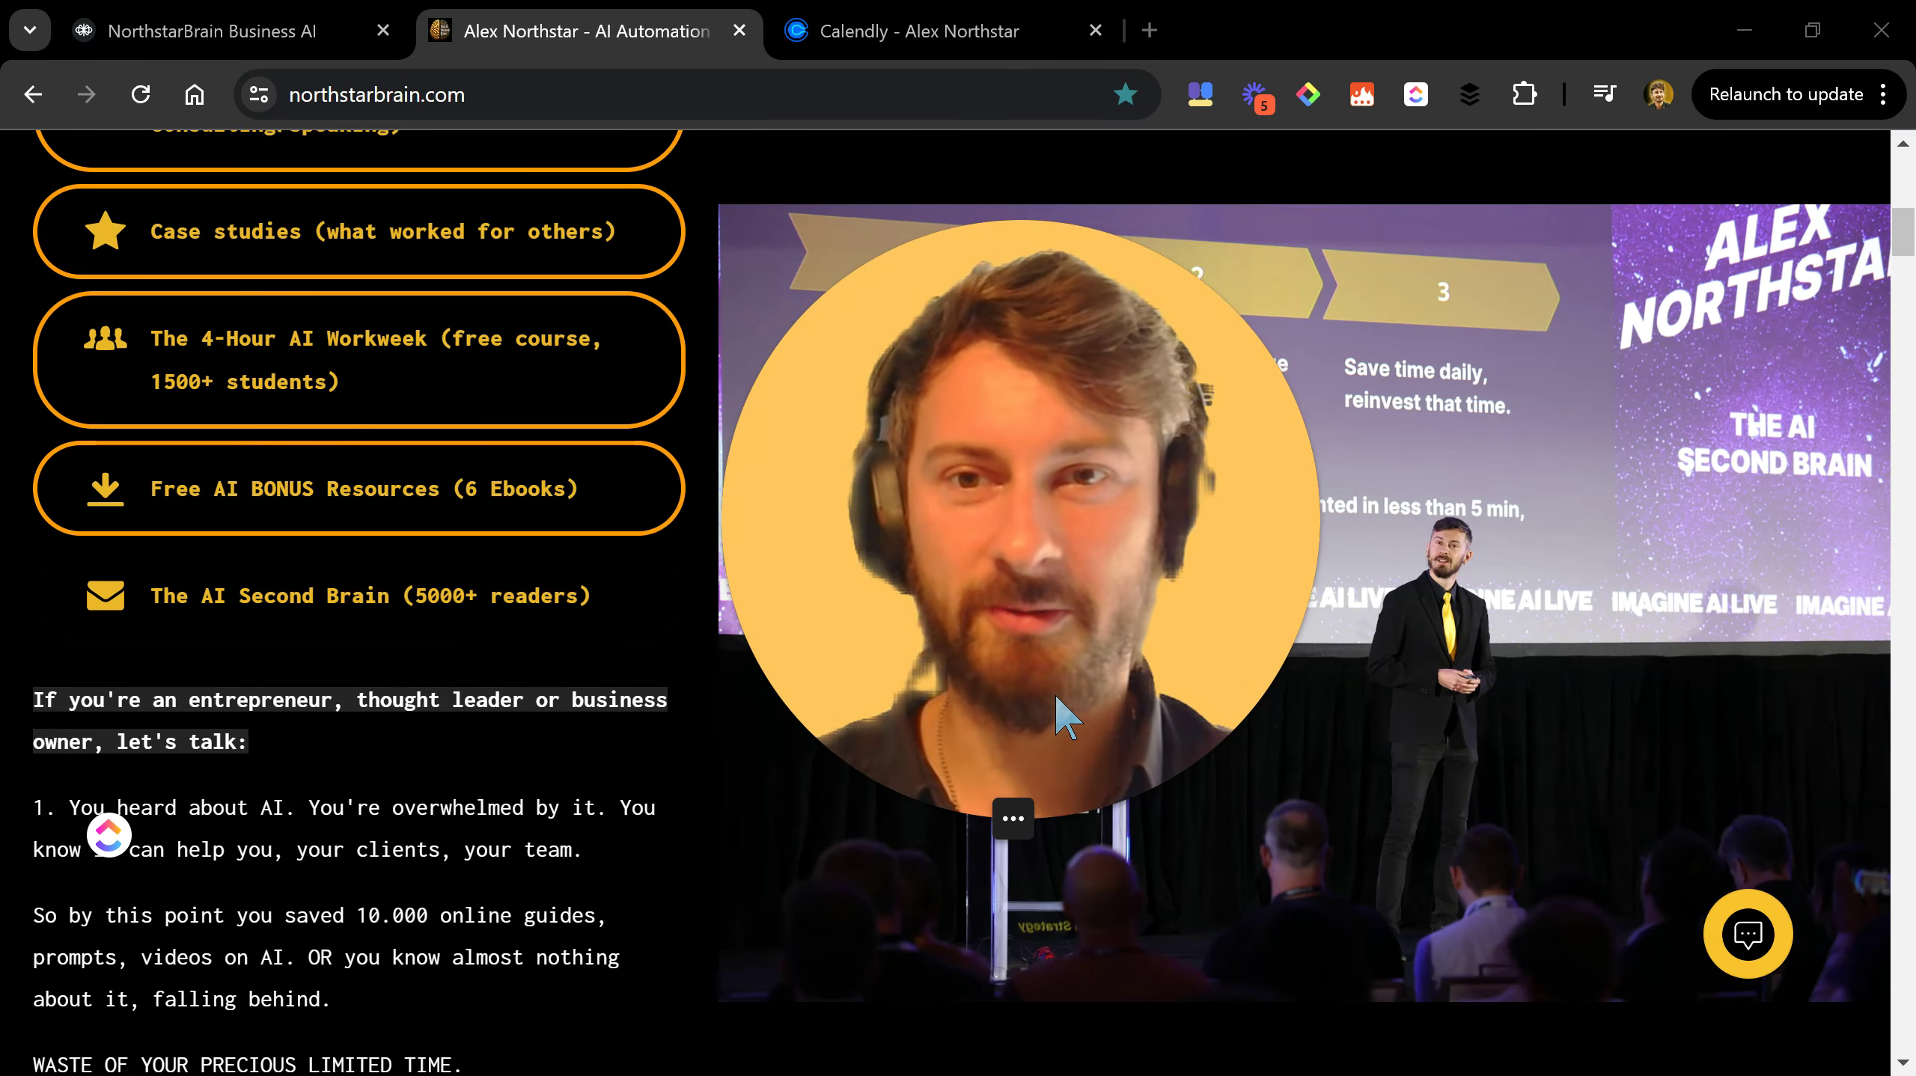